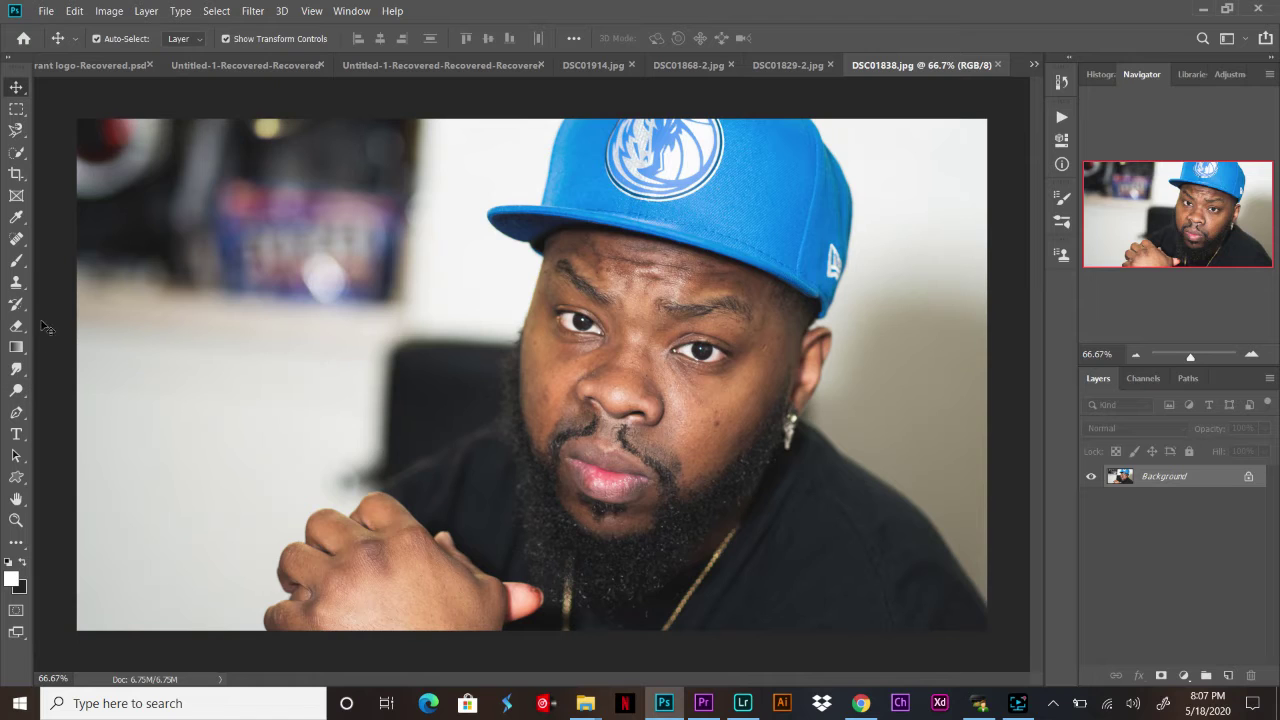
# Step: Use the Spot Healing Brush to remove the dark mole on the lower cheek and an upper-cheek spot
pyautogui.click(17, 240)
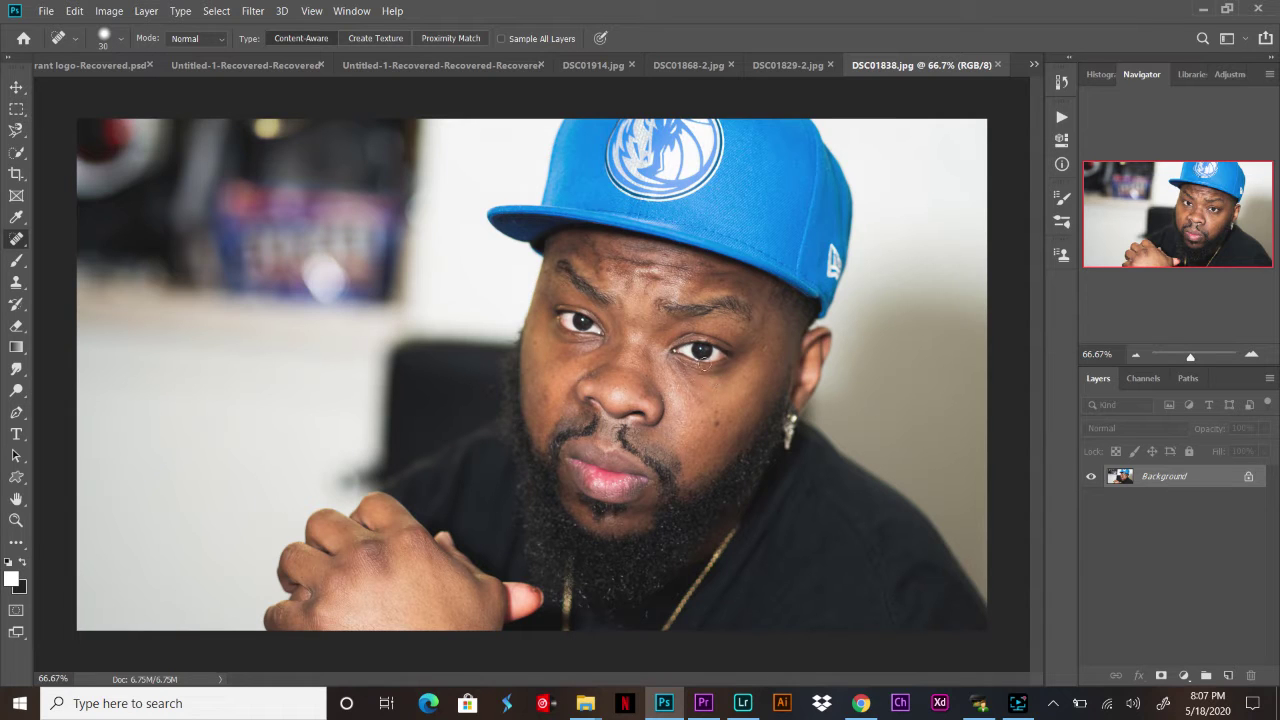
pyautogui.click(718, 426)
pyautogui.click(716, 428)
pyautogui.hotkey('ctrl', 'z')
pyautogui.click(716, 418)
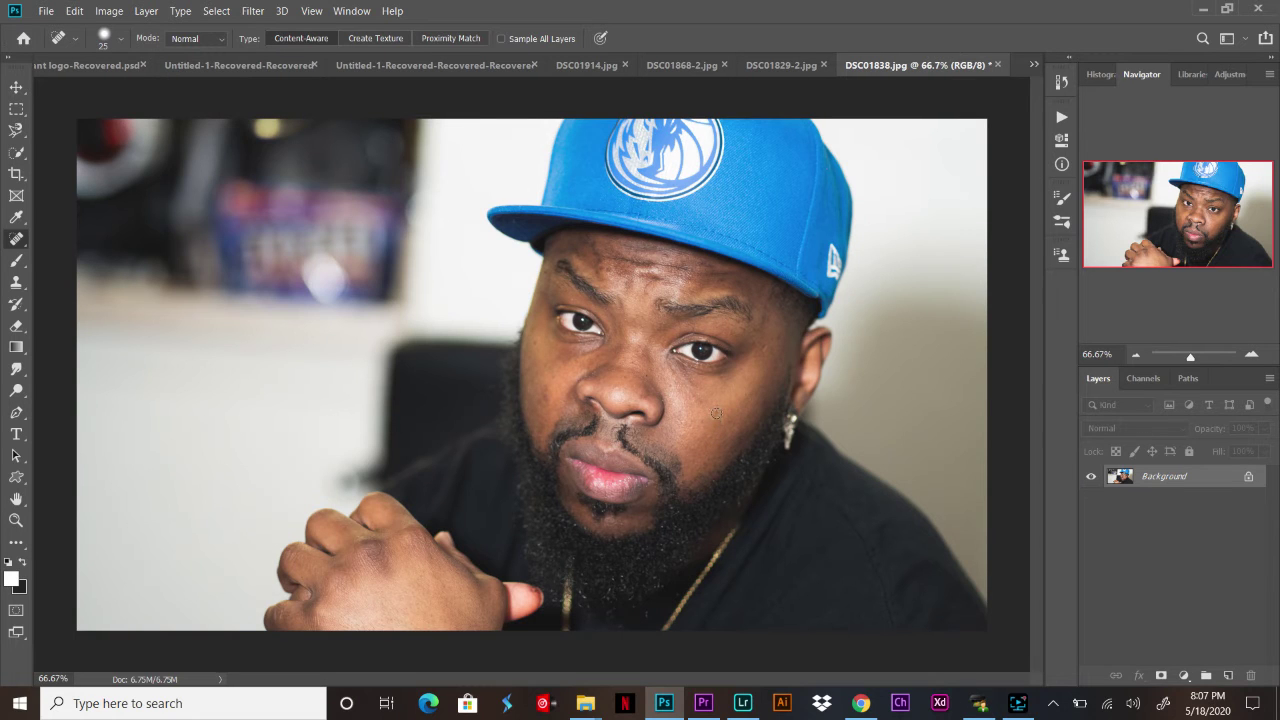
pyautogui.click(716, 412)
pyautogui.press('[')
pyautogui.click(764, 348)
# Step: Heal the eight small blemishes scattered across the forehead
pyautogui.click(665, 253)
pyautogui.click(702, 266)
pyautogui.click(709, 267)
pyautogui.click(721, 283)
pyautogui.click(604, 269)
pyautogui.click(601, 261)
pyautogui.click(590, 249)
pyautogui.click(596, 273)
# Step: Heal the blemish patch and spots on the cheeks, the cheek mole and the spot near the cap edge
pyautogui.moveTo(545, 402); pyautogui.dragTo(545, 387)
pyautogui.click(555, 376)
pyautogui.click(550, 362)
pyautogui.click(564, 363)
pyautogui.click(560, 360)
pyautogui.click(671, 384)
pyautogui.click(721, 379)
pyautogui.click(721, 379)
pyautogui.click(785, 324)
# Step: With a smaller brush, heal the moles on and beside the nose
pyautogui.press('[')
pyautogui.click(625, 388)
pyautogui.click(594, 352)
# Step: Heal the eye-corner spot, the lower-cheek mole and the cheek spot near the eye
pyautogui.moveTo(598, 355); pyautogui.dragTo(588, 355)
pyautogui.press('[')
pyautogui.click(718, 425)
pyautogui.press(']')
pyautogui.press(']')
pyautogui.press('[')
pyautogui.press('[')
pyautogui.moveTo(678, 377); pyautogui.dragTo(664, 365)
pyautogui.moveTo(673, 371); pyautogui.dragTo(666, 365)
# Step: Heal the mole below the eye and two small forehead blemishes
pyautogui.click(610, 340)
pyautogui.click(587, 238)
pyautogui.click(577, 250)
# Step: Heal the last cheek and eye-side spots, then duplicate Background into Background copy
pyautogui.press(']')
pyautogui.click(695, 397)
pyautogui.press(']')
pyautogui.click(735, 336)
pyautogui.moveTo(1205, 477); pyautogui.dragTo(1228, 677)
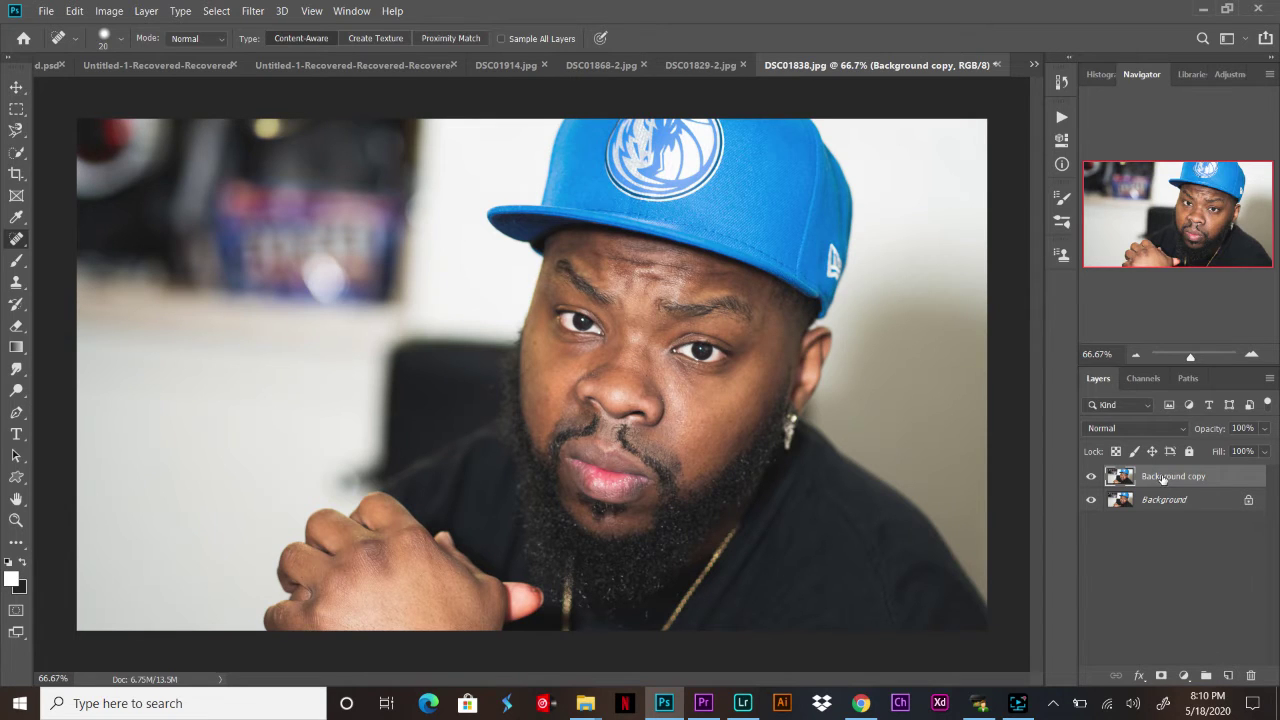
# Step: Apply a Gaussian Blur with a 5.0-pixel radius to the Background copy layer
pyautogui.click(252, 11)
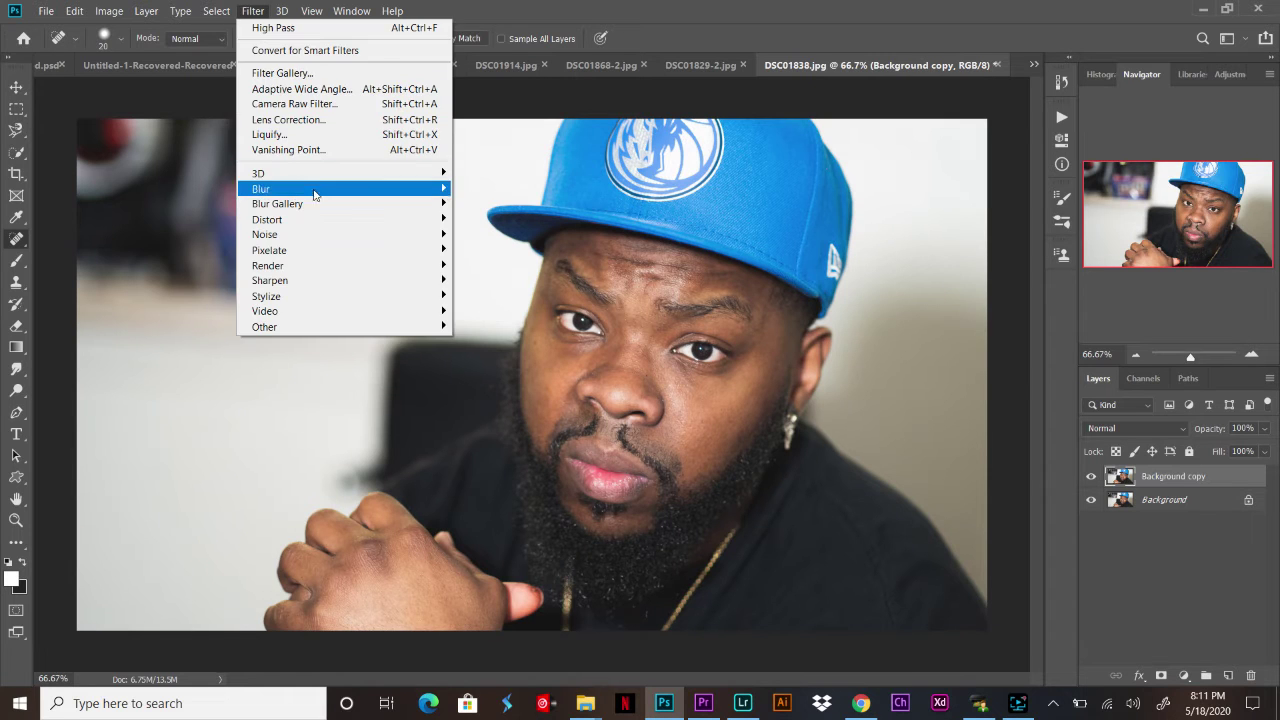
pyautogui.moveTo(261, 188)
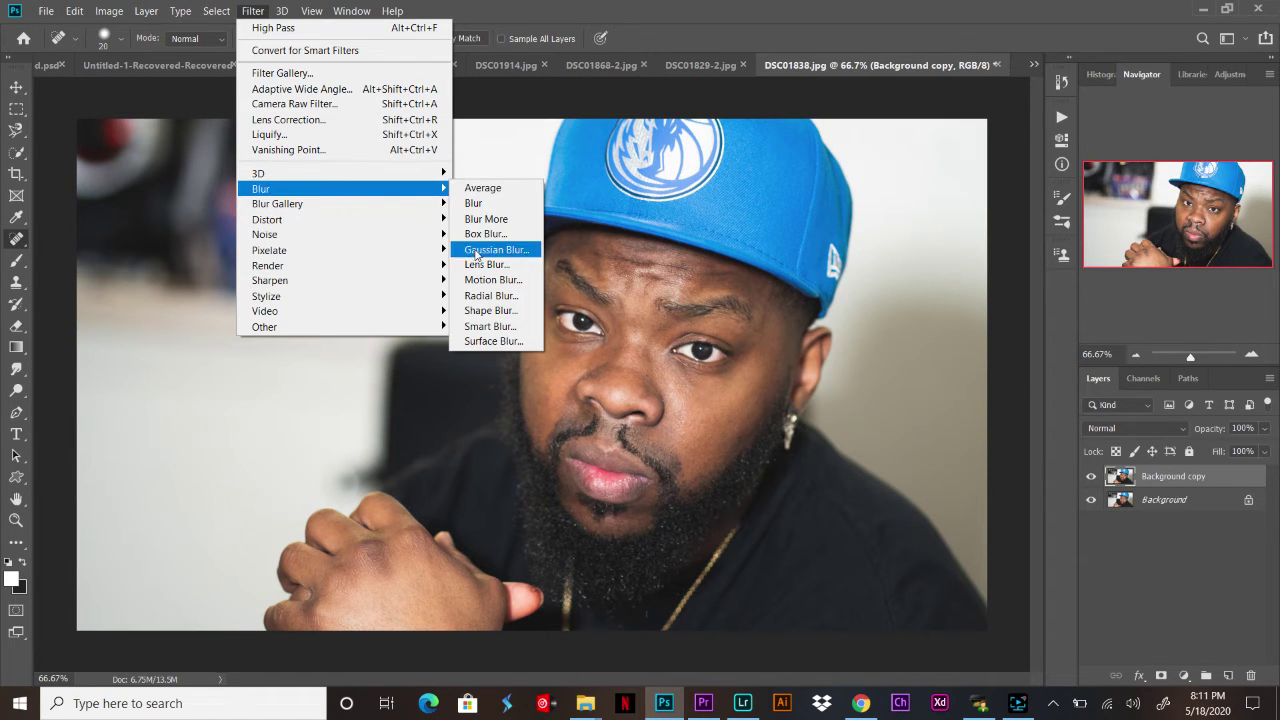
pyautogui.click(480, 250)
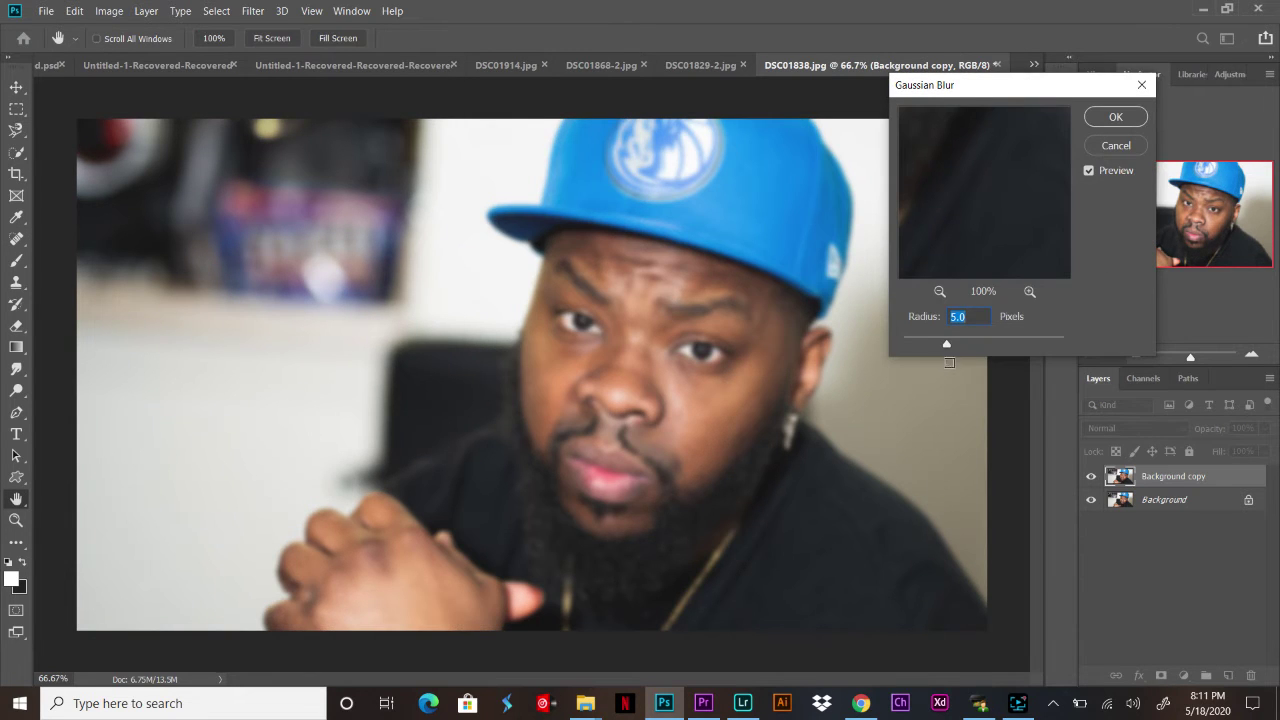
pyautogui.click(1100, 118)
pyautogui.press('j')
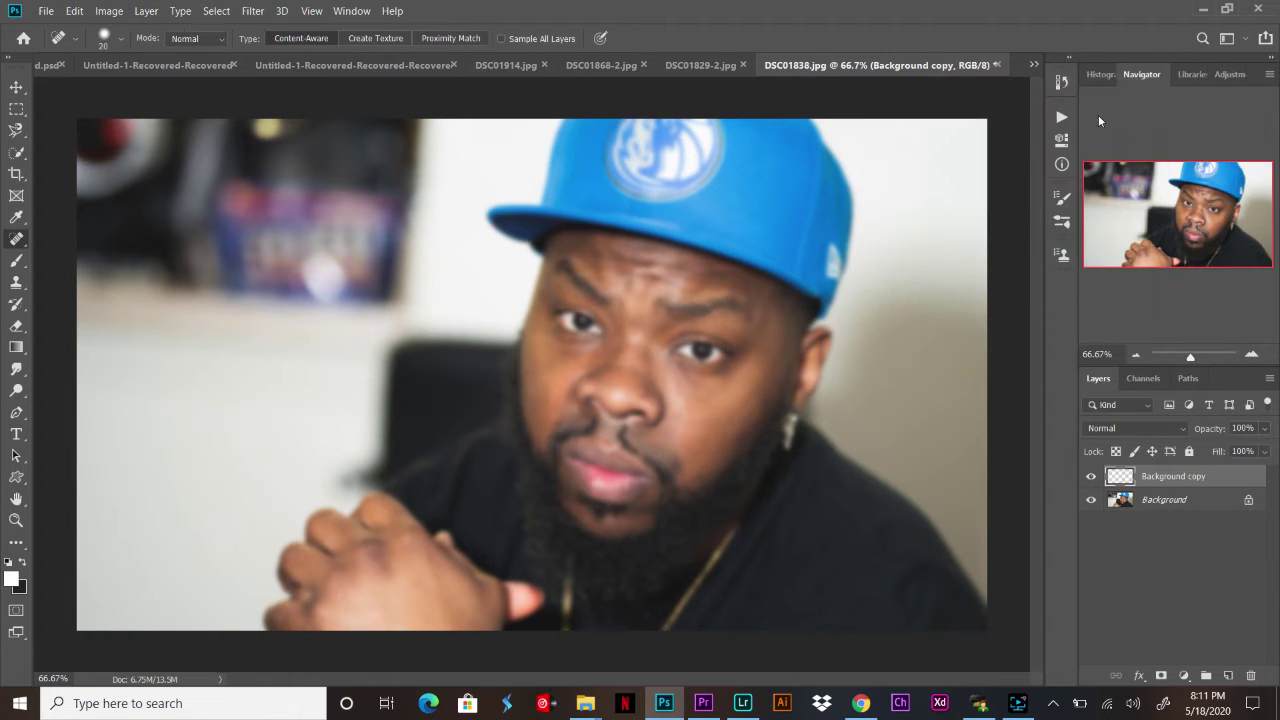
# Step: Add a layer mask to Background copy and invert it to black to hide the blur
pyautogui.click(1160, 676)
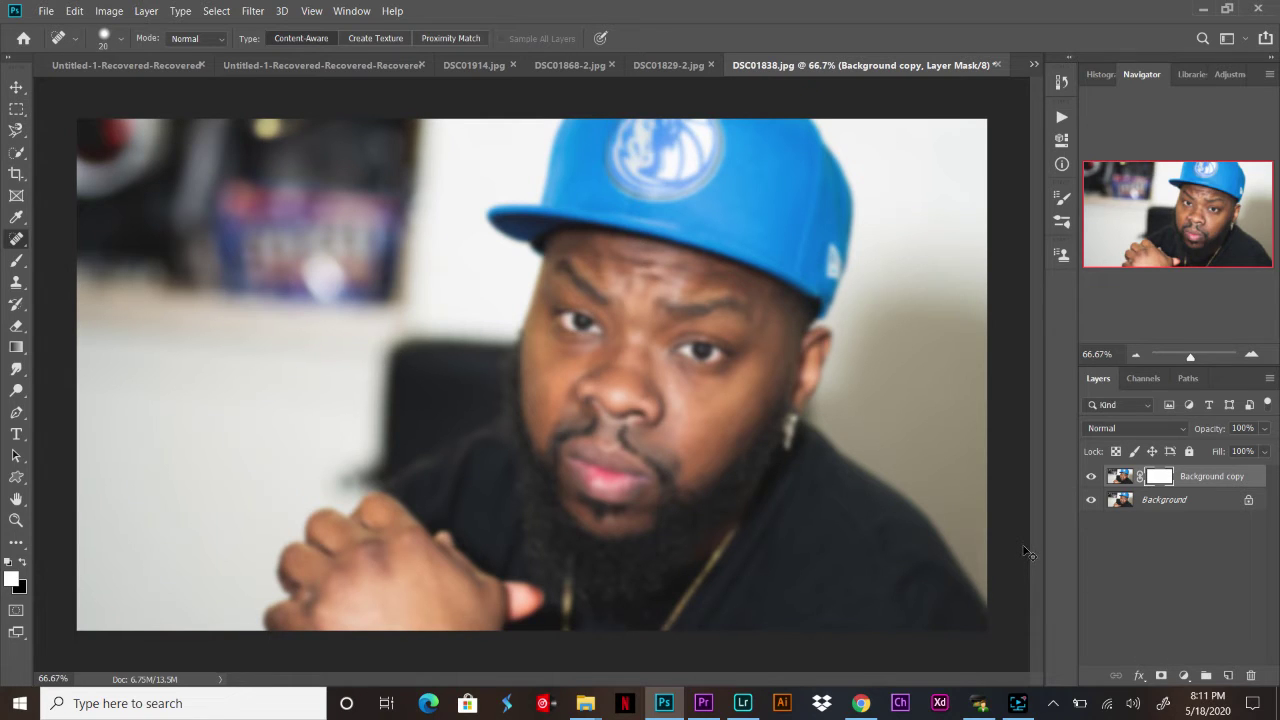
pyautogui.hotkey('ctrl', 'i')
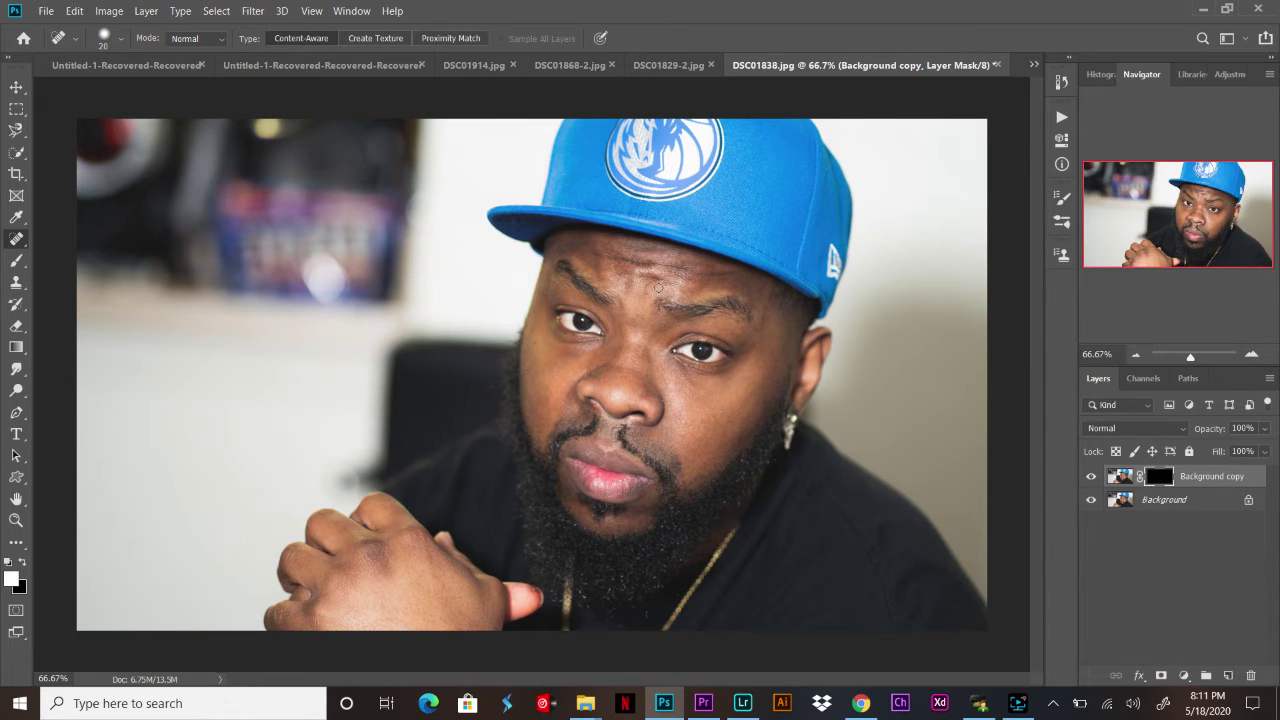
pyautogui.press(']')
pyautogui.press(']')
pyautogui.press(']')
# Step: Set up a large Brush at 55% opacity and zoom the face to 100%
pyautogui.press('b')
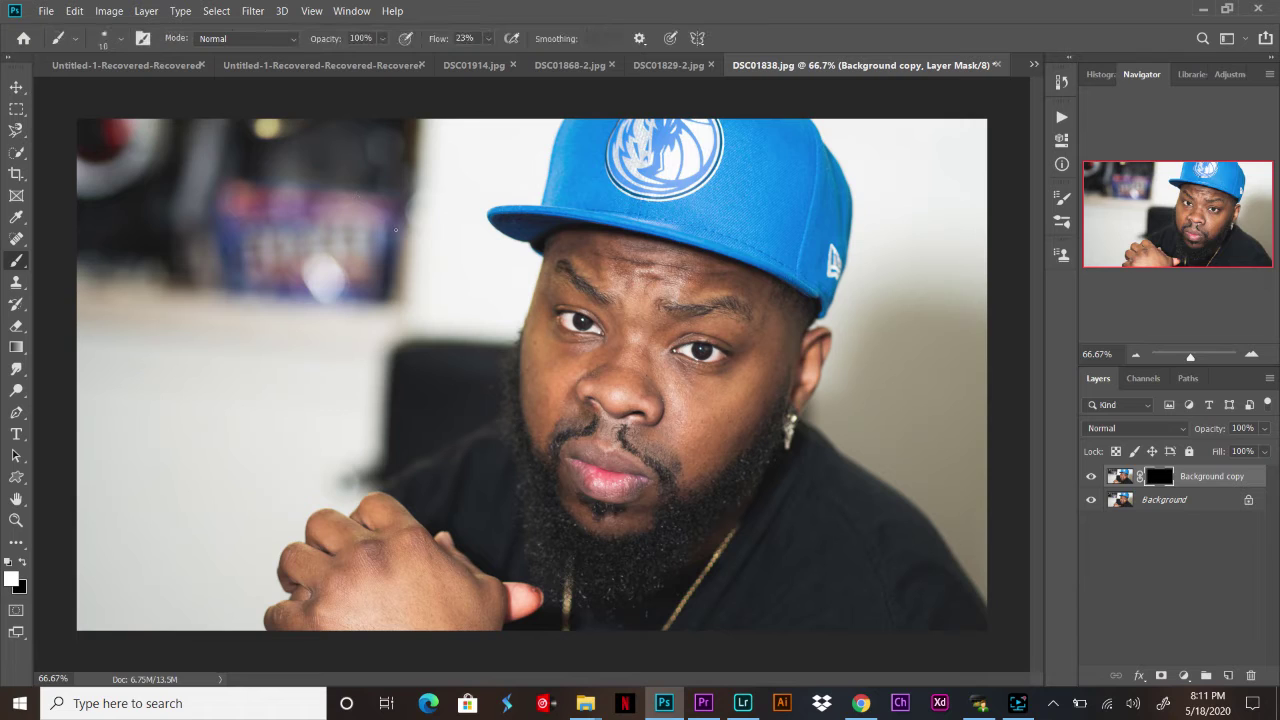
pyautogui.press(']')
pyautogui.press(']')
pyautogui.press(']')
pyautogui.press(']')
pyautogui.moveTo(322, 43)
pyautogui.mouseDown()
pyautogui.moveTo(289, 46)
pyautogui.moveTo(312, 44)
pyautogui.mouseUp()
pyautogui.hotkey('ctrl', '+')
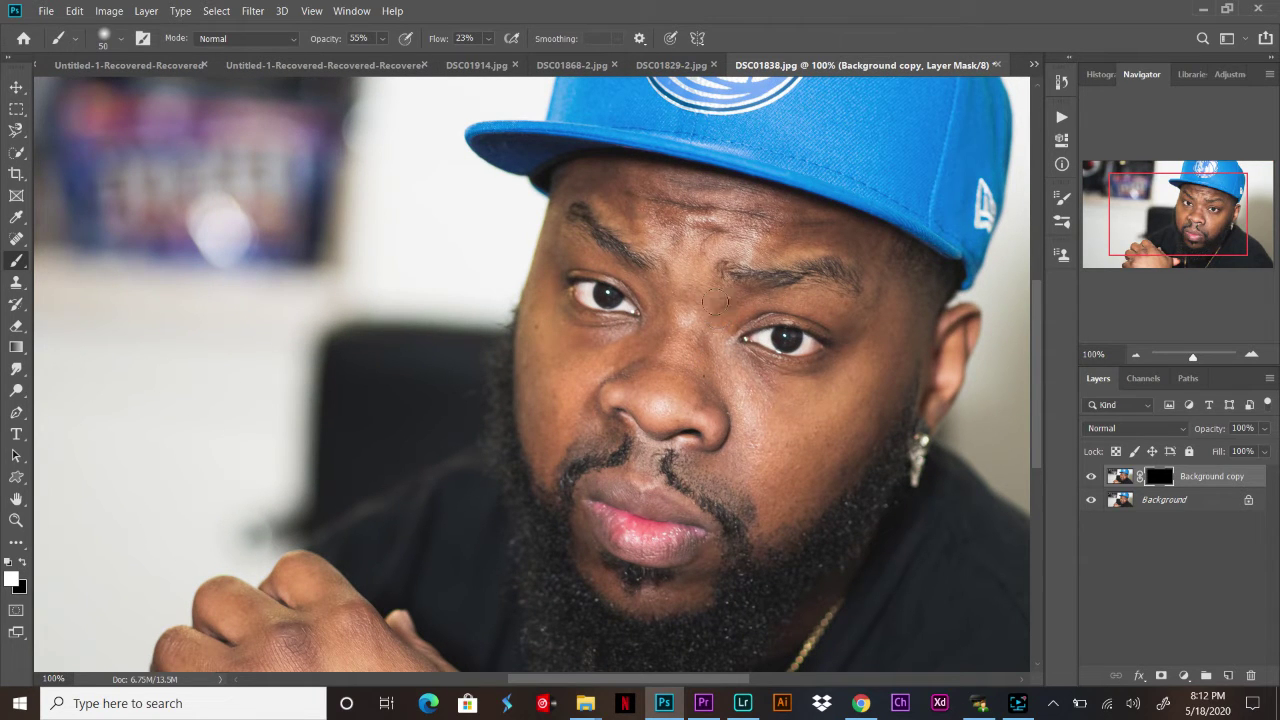
pyautogui.press(']')
pyautogui.press(']')
# Step: Paint white into the mask over forehead, under-eye, cheek and brow, then show the red overlay
pyautogui.moveTo(692, 207)
pyautogui.mouseDown()
pyautogui.moveTo(684, 186)
pyautogui.moveTo(586, 191)
pyautogui.moveTo(620, 216)
pyautogui.moveTo(666, 218)
pyautogui.moveTo(627, 219)
pyautogui.moveTo(691, 210)
pyautogui.moveTo(648, 171)
pyautogui.moveTo(784, 206)
pyautogui.moveTo(838, 238)
pyautogui.moveTo(815, 221)
pyautogui.moveTo(825, 225)
pyautogui.moveTo(764, 240)
pyautogui.moveTo(868, 253)
pyautogui.moveTo(850, 262)
pyautogui.moveTo(890, 276)
pyautogui.moveTo(903, 337)
pyautogui.moveTo(857, 443)
pyautogui.moveTo(885, 345)
pyautogui.moveTo(815, 398)
pyautogui.moveTo(876, 362)
pyautogui.moveTo(887, 380)
pyautogui.moveTo(813, 508)
pyautogui.moveTo(797, 498)
pyautogui.moveTo(757, 538)
pyautogui.moveTo(805, 498)
pyautogui.moveTo(869, 397)
pyautogui.moveTo(818, 397)
pyautogui.moveTo(821, 371)
pyautogui.moveTo(850, 380)
pyautogui.moveTo(752, 402)
pyautogui.moveTo(766, 389)
pyautogui.moveTo(744, 393)
pyautogui.moveTo(713, 339)
pyautogui.moveTo(744, 384)
pyautogui.moveTo(730, 367)
pyautogui.moveTo(756, 438)
pyautogui.moveTo(790, 436)
pyautogui.moveTo(820, 410)
pyautogui.moveTo(812, 460)
pyautogui.moveTo(752, 455)
pyautogui.moveTo(750, 468)
pyautogui.moveTo(739, 387)
pyautogui.moveTo(787, 403)
pyautogui.moveTo(742, 368)
pyautogui.moveTo(758, 390)
pyautogui.moveTo(858, 360)
pyautogui.moveTo(811, 398)
pyautogui.moveTo(752, 396)
pyautogui.moveTo(754, 440)
pyautogui.moveTo(727, 460)
pyautogui.moveTo(747, 515)
pyautogui.moveTo(775, 530)
pyautogui.moveTo(692, 463)
pyautogui.moveTo(708, 480)
pyautogui.moveTo(750, 437)
pyautogui.moveTo(710, 450)
pyautogui.moveTo(760, 418)
pyautogui.moveTo(805, 475)
pyautogui.mouseUp()
pyautogui.moveTo(776, 394)
pyautogui.mouseDown()
pyautogui.moveTo(735, 380)
pyautogui.moveTo(807, 404)
pyautogui.mouseUp()
pyautogui.moveTo(745, 300); pyautogui.dragTo(760, 303)
pyautogui.press('[')
pyautogui.press('[')
pyautogui.press('\\')
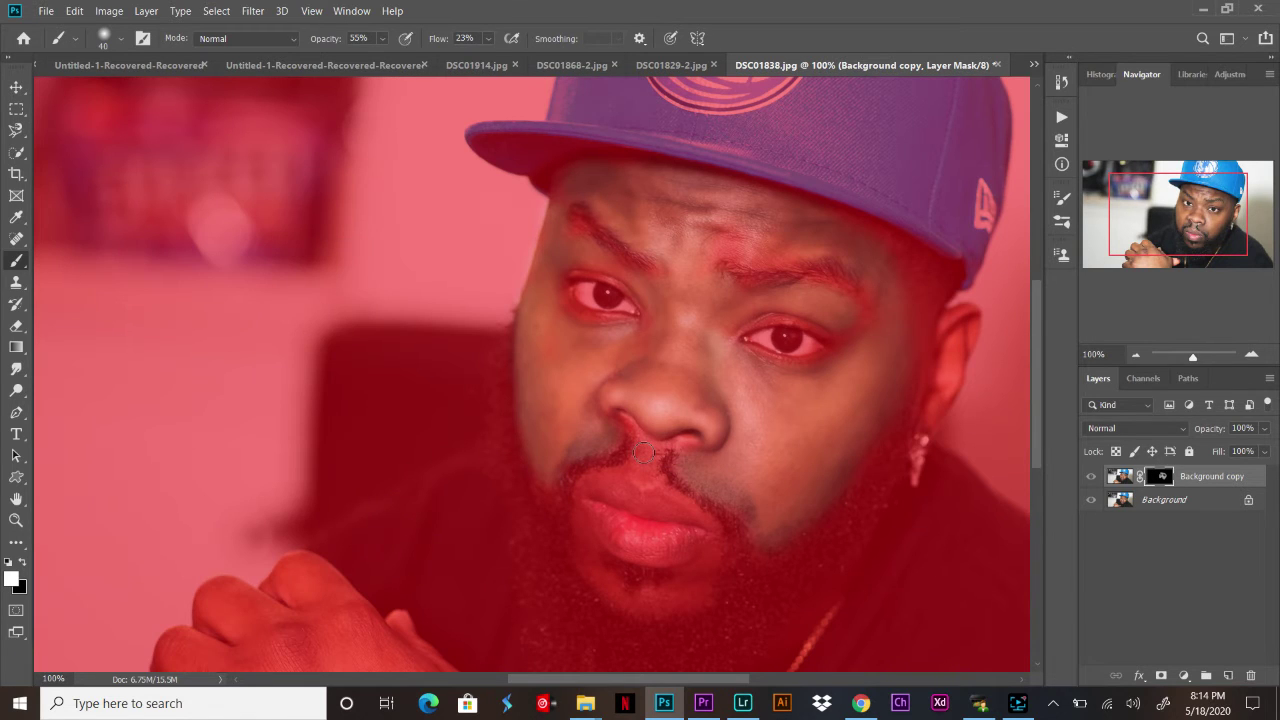
# Step: Extend the mask over the lips and chin, toggling the red overlay to check coverage
pyautogui.press('\\')
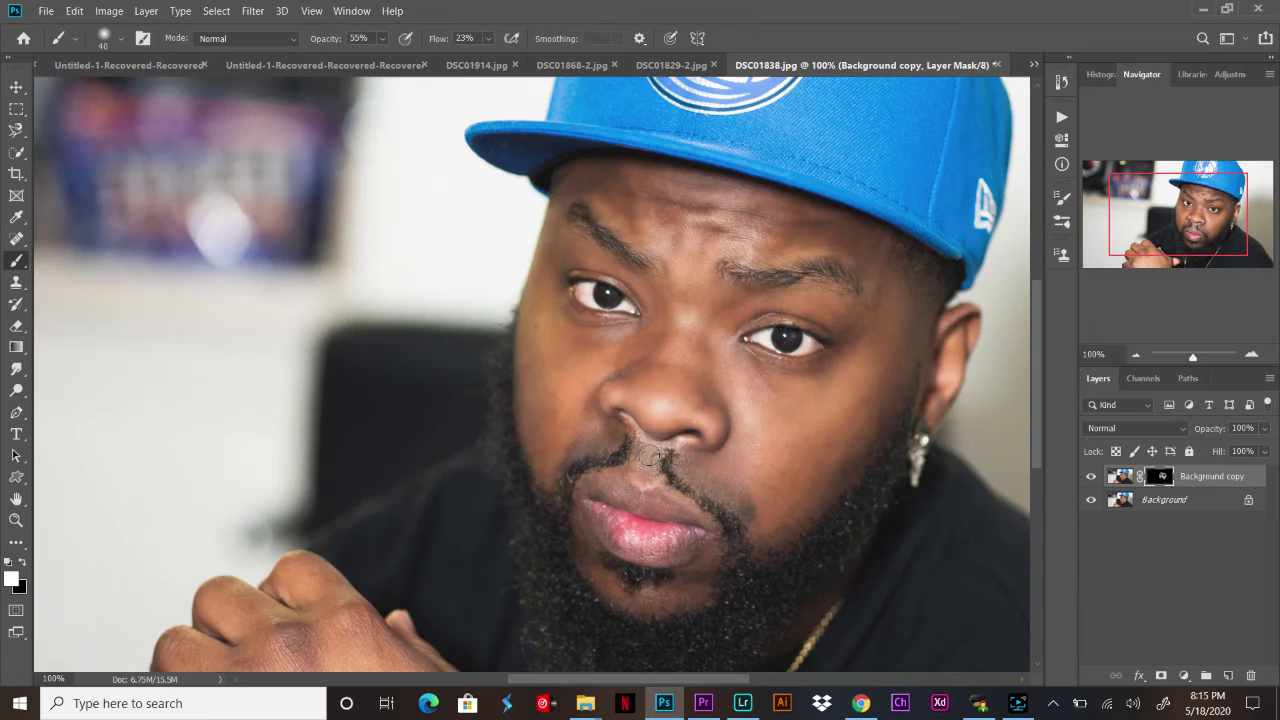
pyautogui.press('\\')
pyautogui.press('\\')
pyautogui.press('\\')
pyautogui.press('\\')
pyautogui.press('\\')
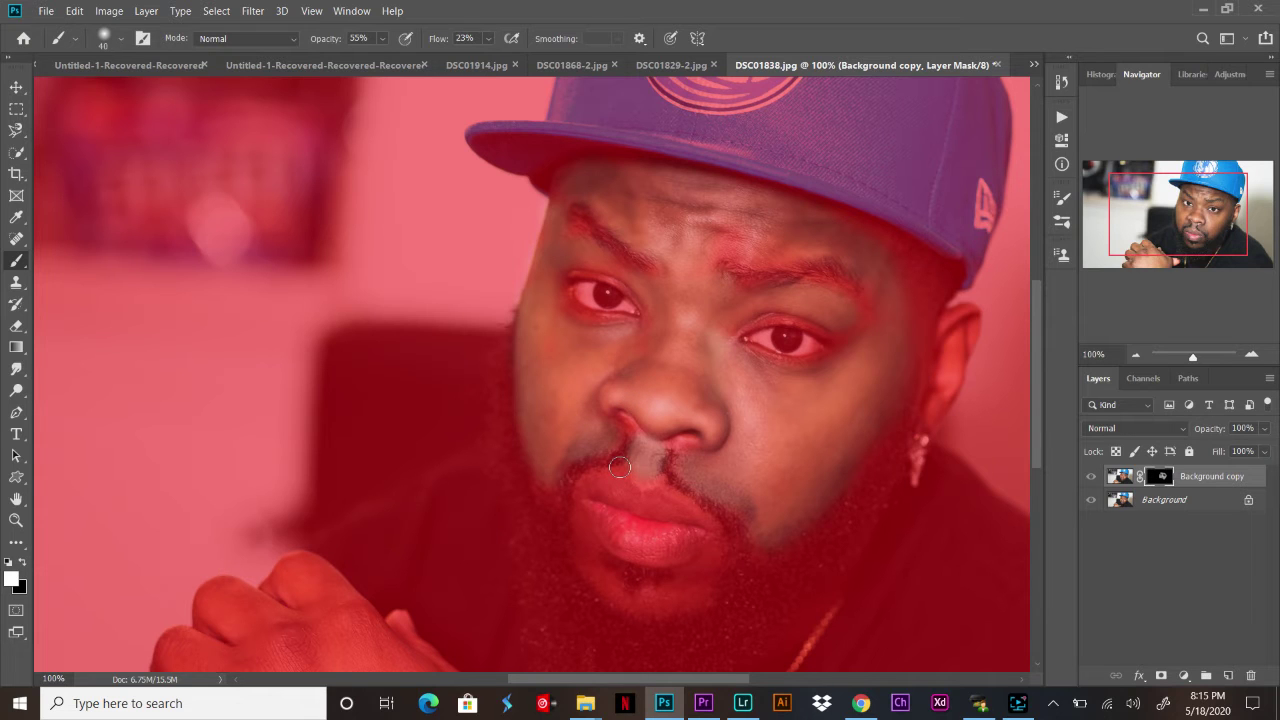
pyautogui.press('\\')
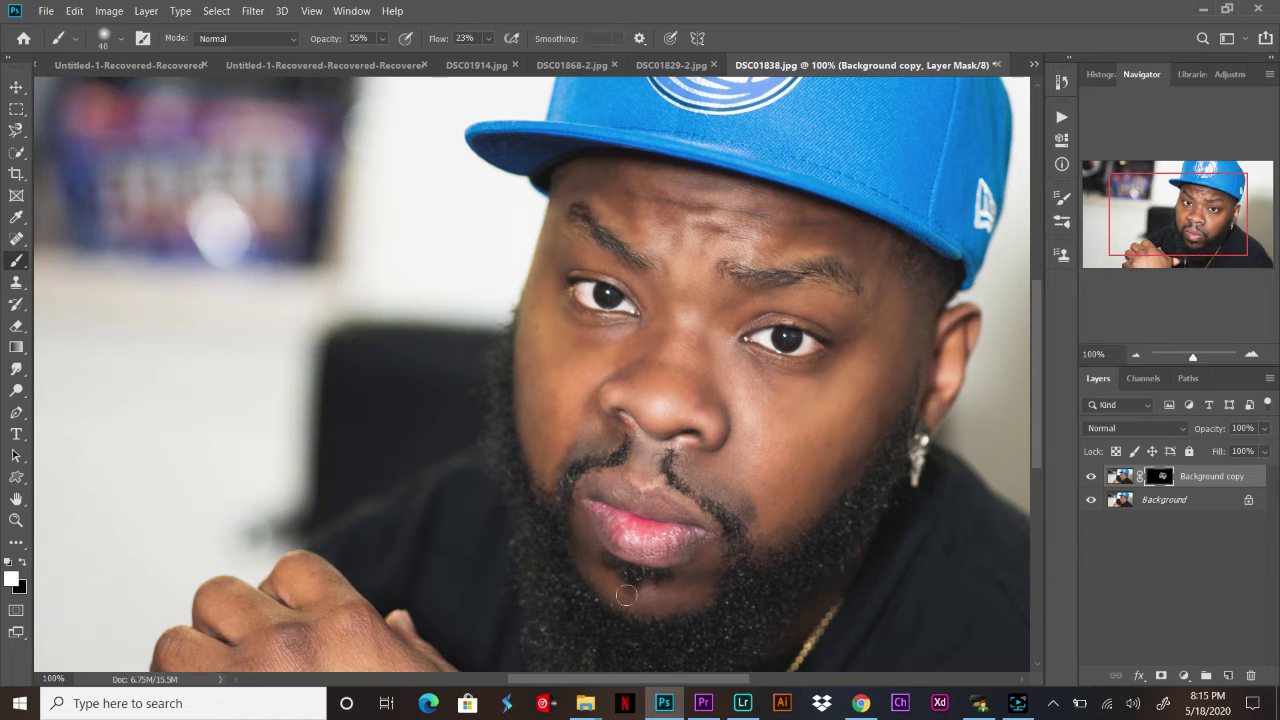
pyautogui.press('\\')
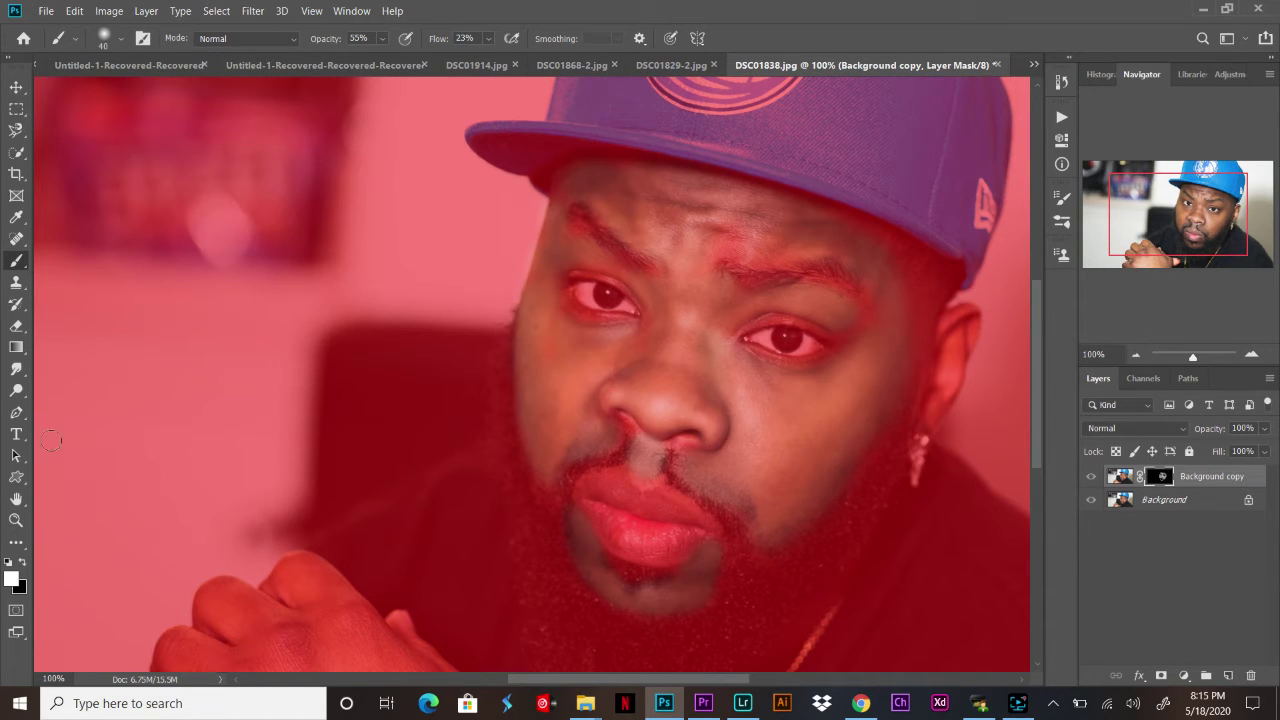
pyautogui.press('\\')
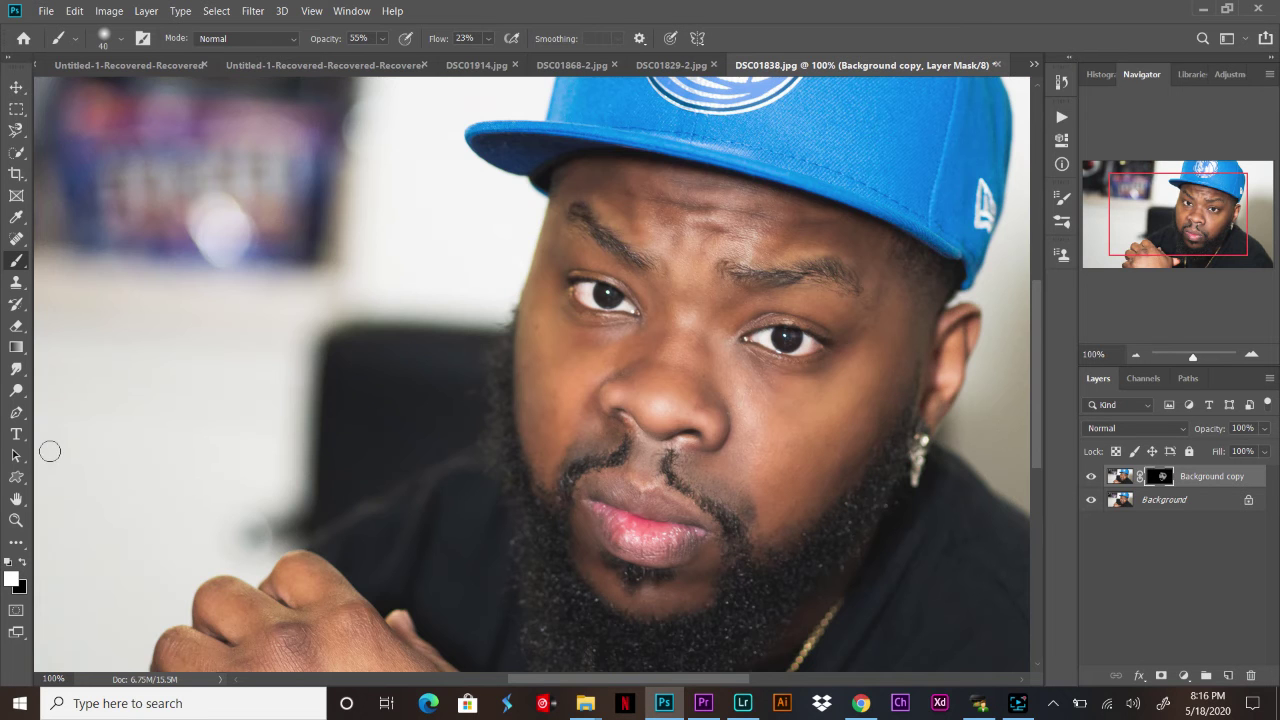
pyautogui.press('\\')
pyautogui.press('\\')
pyautogui.press(']')
pyautogui.press(']')
pyautogui.press('\\')
pyautogui.press('\\')
pyautogui.press('\\')
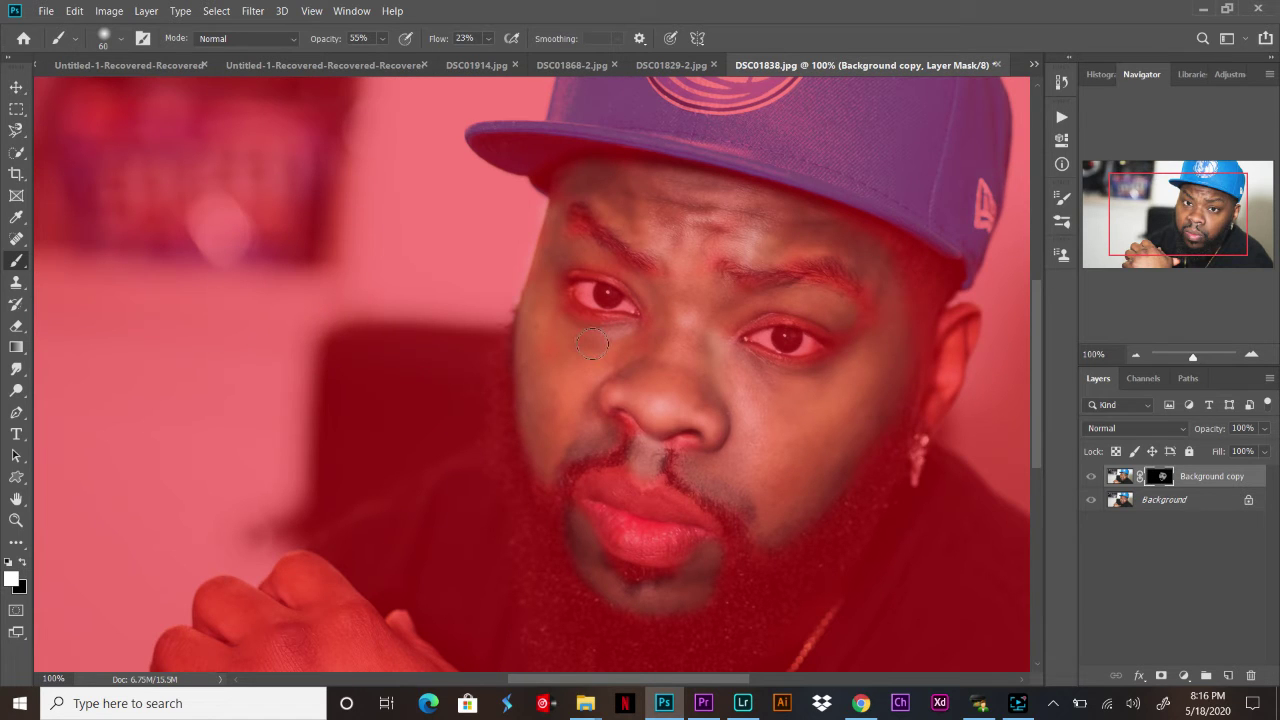
pyautogui.press('\\')
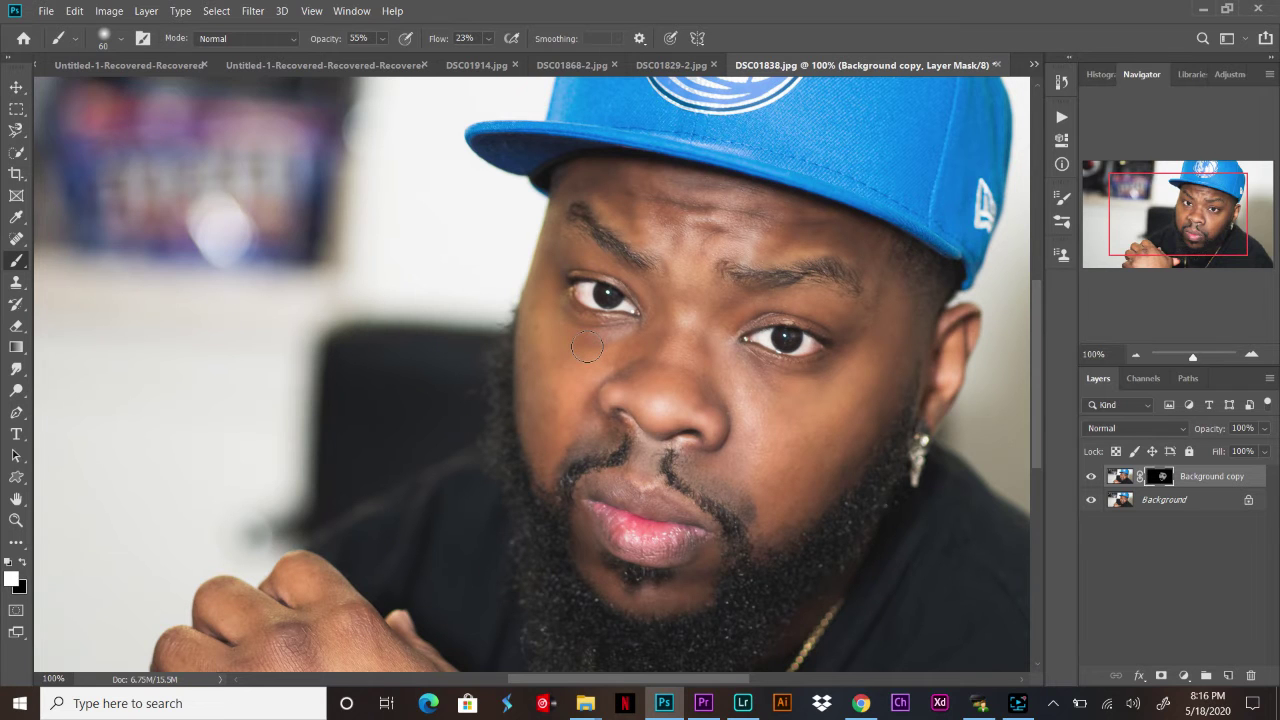
# Step: Paint the mask across the clenched hand with a 70-pixel brush, then set Flow to 100%
pyautogui.scroll(-3, 545, 330)
pyautogui.scroll(-2, 508, 310)
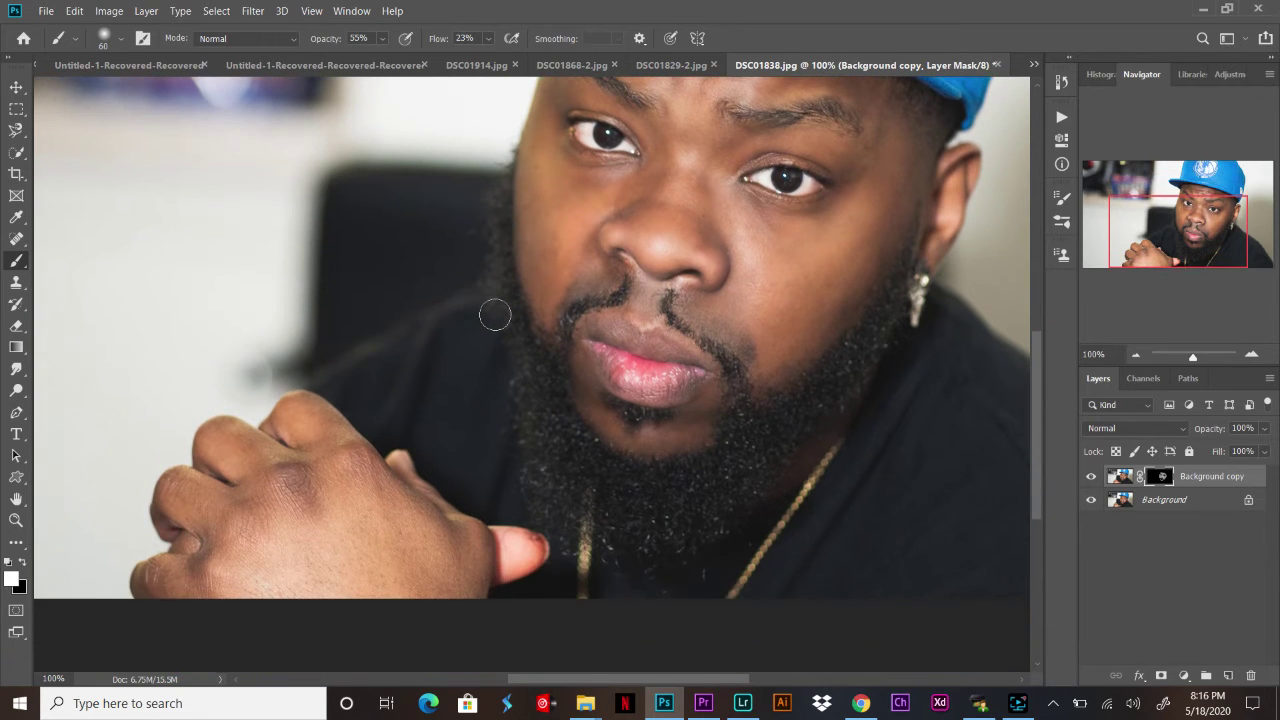
pyautogui.scroll(1, 495, 315)
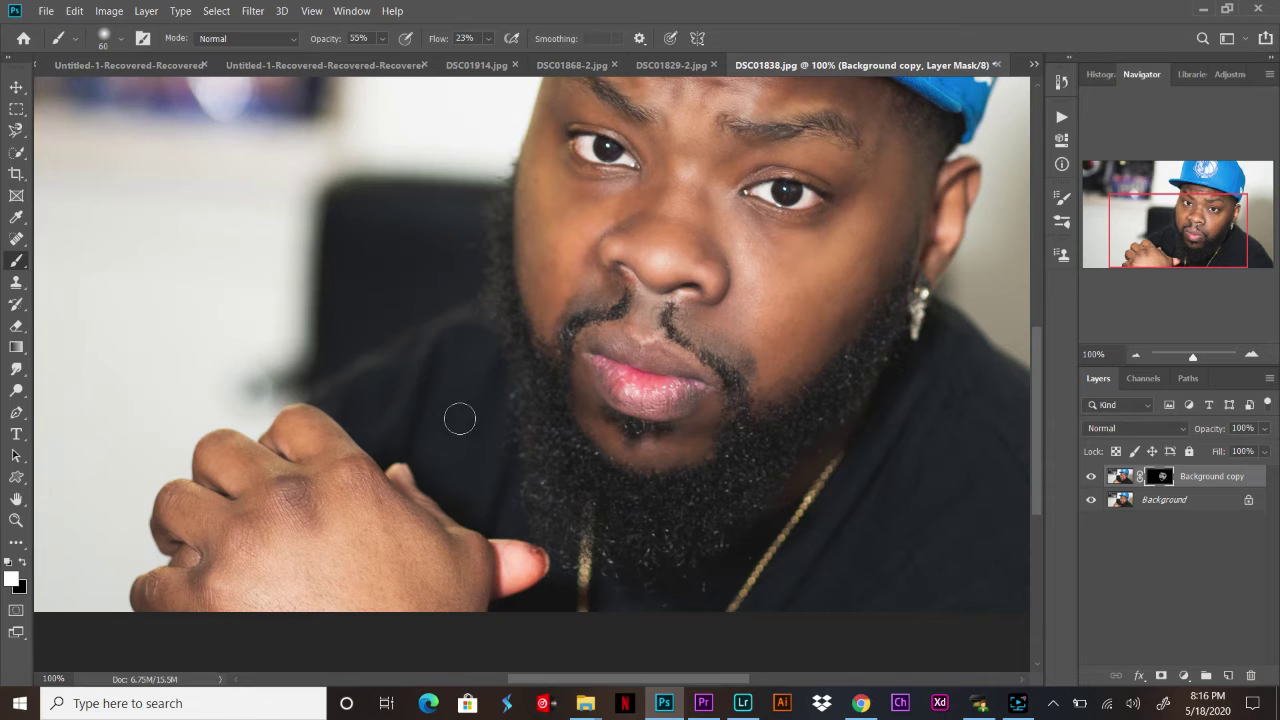
pyautogui.press(']')
pyautogui.press(']')
pyautogui.press(']')
pyautogui.press(']')
pyautogui.press(']')
pyautogui.press(']')
pyautogui.moveTo(250, 557)
pyautogui.mouseDown()
pyautogui.moveTo(162, 595)
pyautogui.moveTo(257, 560)
pyautogui.moveTo(266, 523)
pyautogui.moveTo(430, 548)
pyautogui.moveTo(420, 615)
pyautogui.moveTo(470, 611)
pyautogui.moveTo(321, 568)
pyautogui.moveTo(266, 580)
pyautogui.moveTo(314, 509)
pyautogui.moveTo(251, 429)
pyautogui.moveTo(256, 484)
pyautogui.moveTo(330, 440)
pyautogui.moveTo(262, 525)
pyautogui.moveTo(178, 490)
pyautogui.moveTo(219, 556)
pyautogui.moveTo(157, 591)
pyautogui.moveTo(286, 543)
pyautogui.moveTo(340, 500)
pyautogui.moveTo(400, 550)
pyautogui.mouseUp()
pyautogui.press('[')
pyautogui.press('[')
pyautogui.press('[')
pyautogui.hotkey('shift', '0')
# Step: Select the Dodge tool and zoom out to 66.67% to view the whole portrait
pyautogui.press('o')
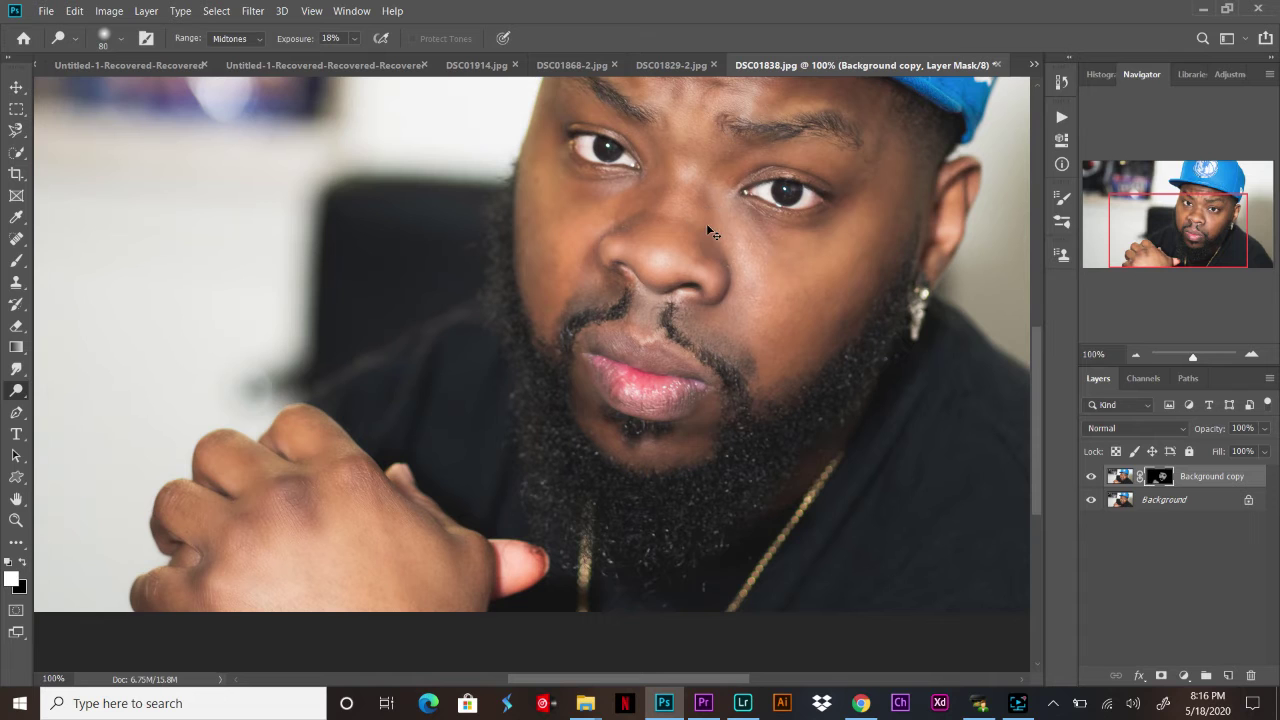
pyautogui.hotkey('ctrl', '-')
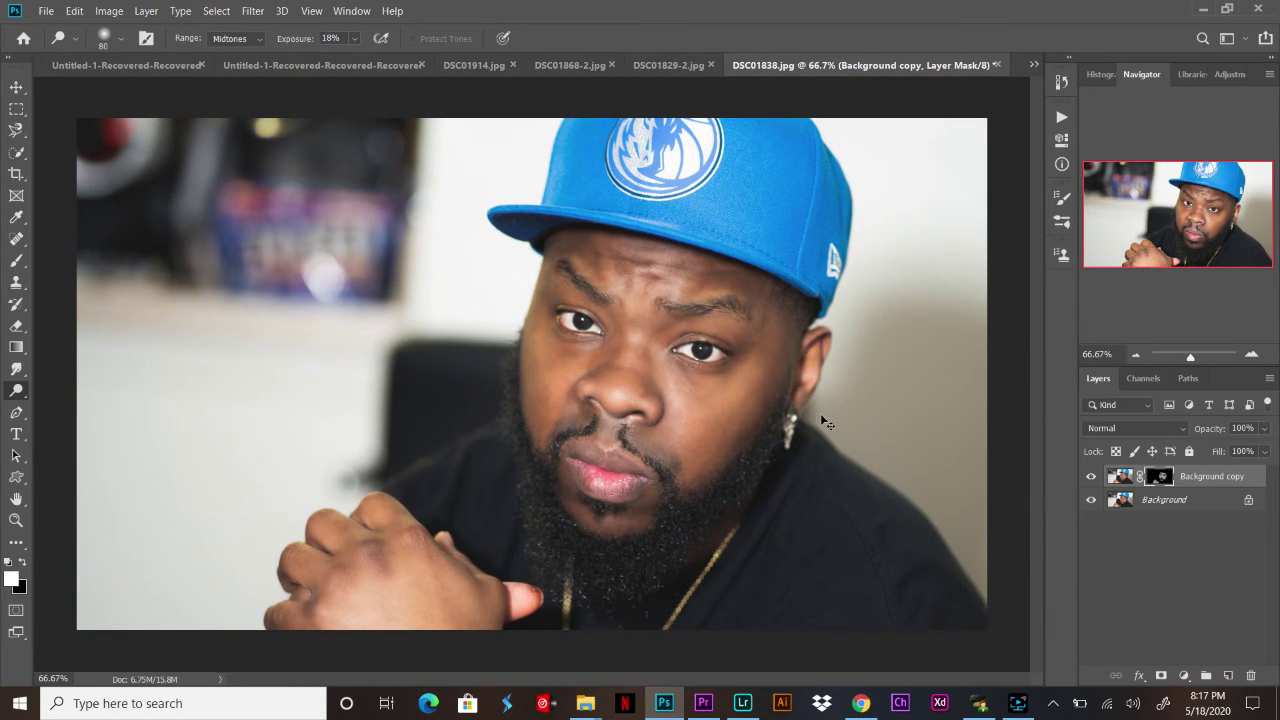
pyautogui.hotkey('ctrl', '+')
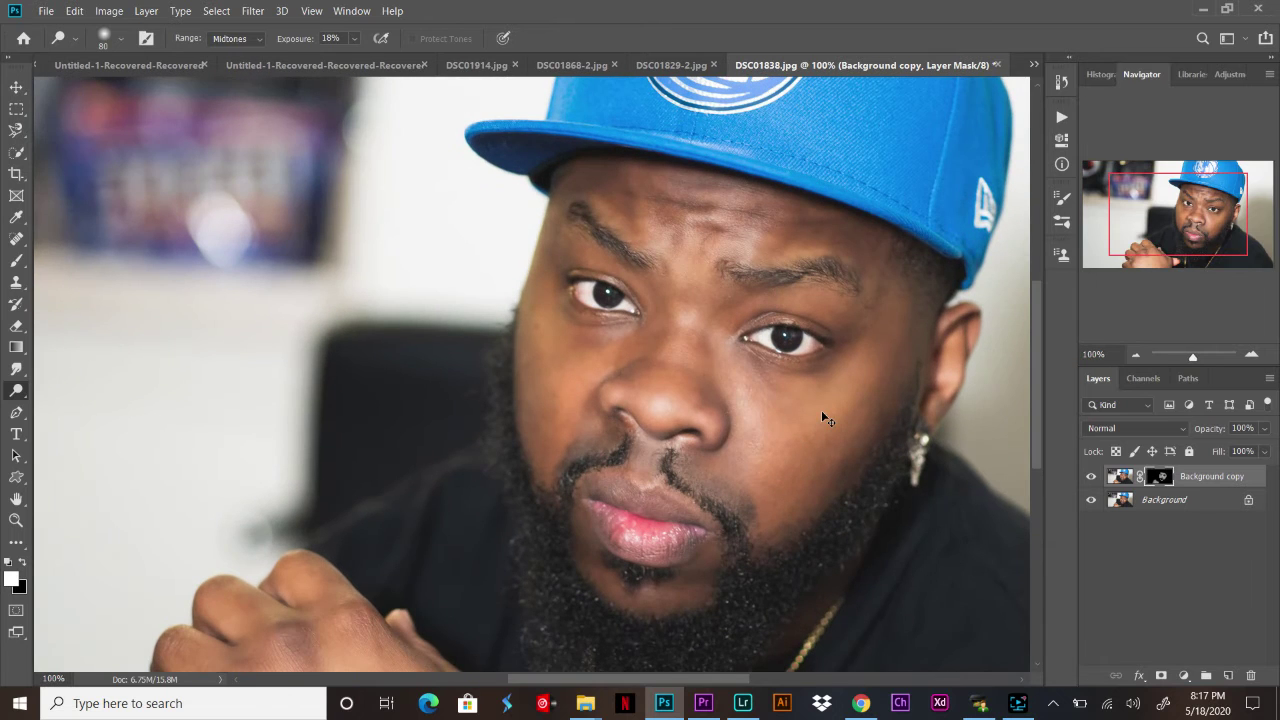
pyautogui.hotkey('ctrl', '-')
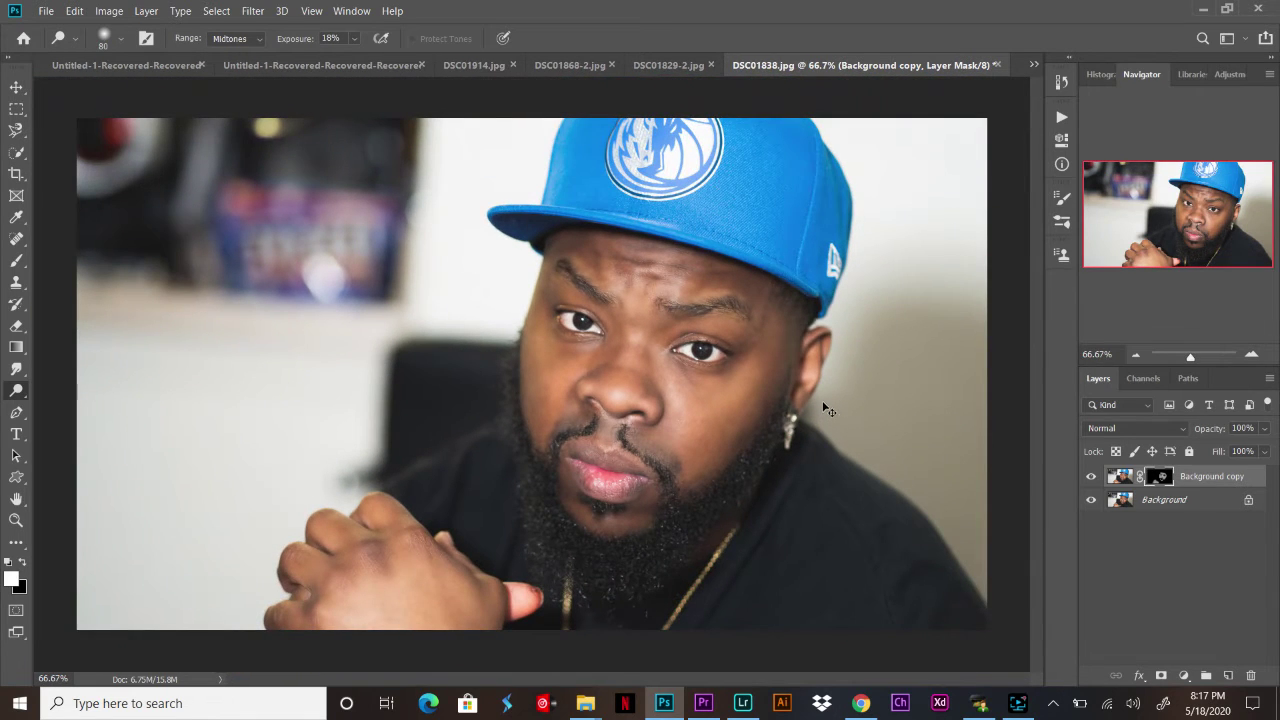
pyautogui.hotkey('ctrl', '+')
pyautogui.hotkey('ctrl', '+')
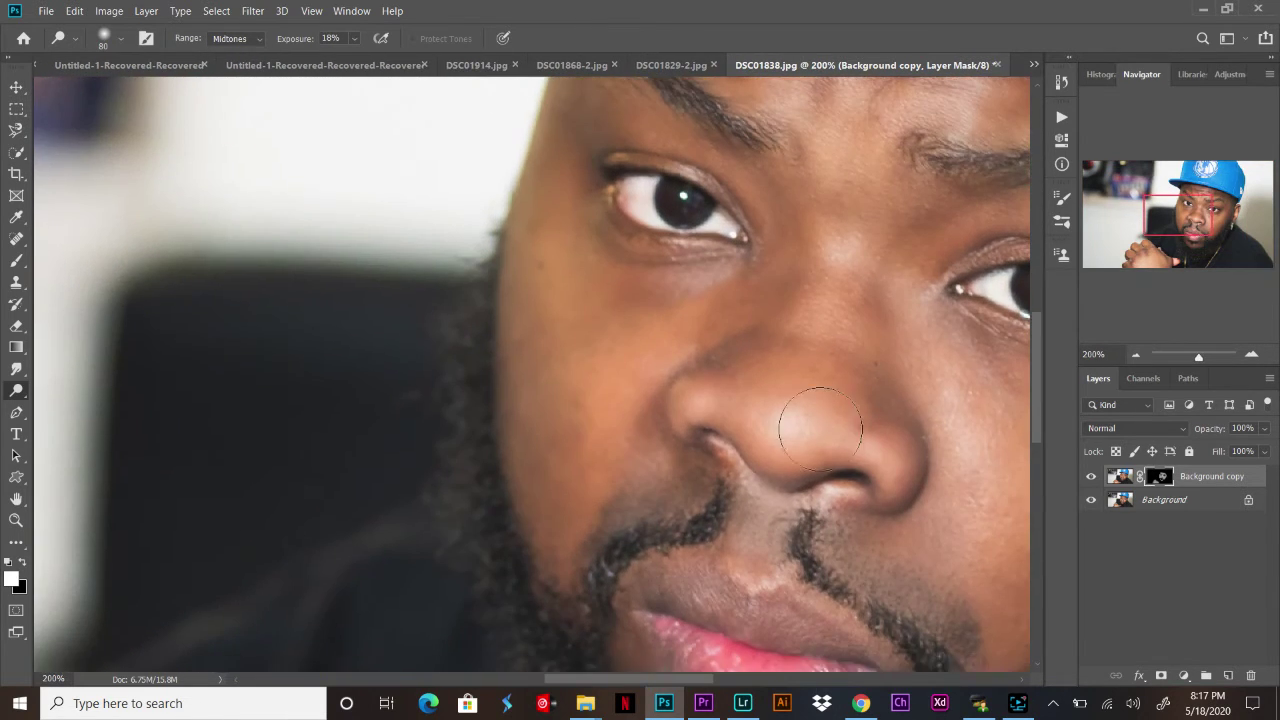
pyautogui.scroll(-2, 808, 425)
pyautogui.scroll(-1, 808, 425)
pyautogui.hotkey('ctrl', '-')
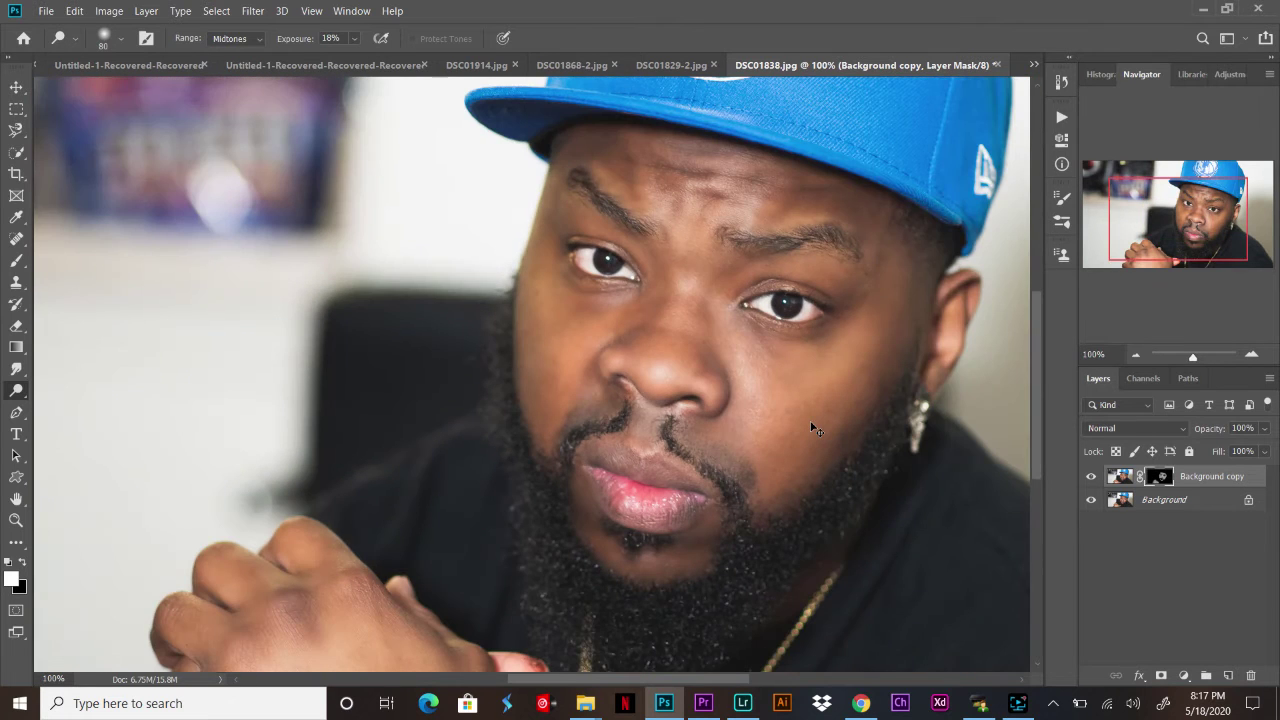
pyautogui.hotkey('ctrl', '-')
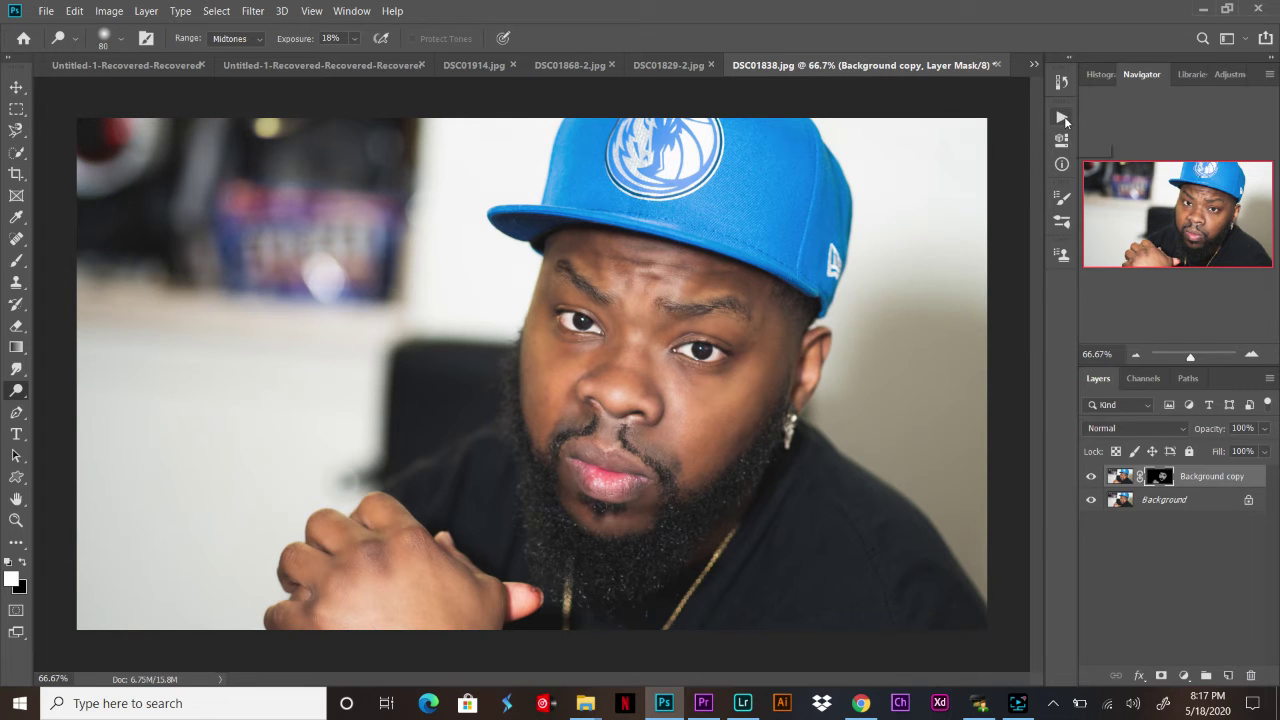
# Step: Run the Skin Airbrushing action from the Skin 2.0 by SparkleStock action set
pyautogui.click(1063, 118)
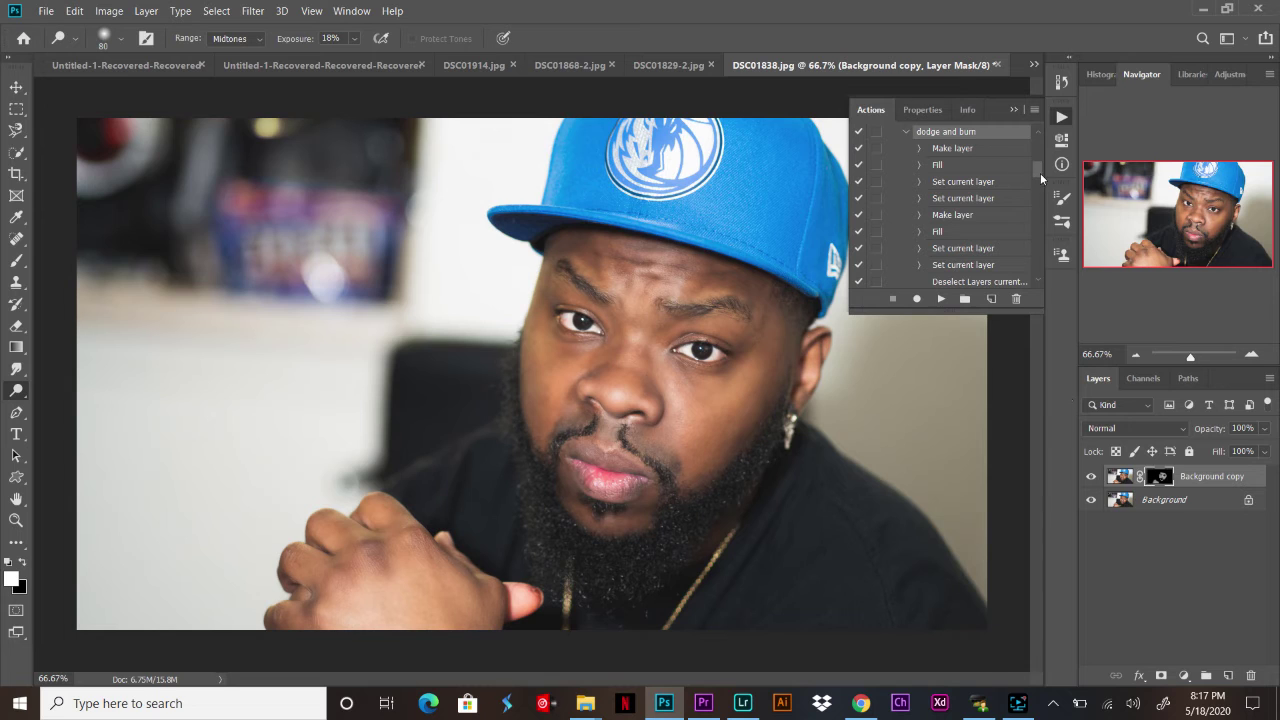
pyautogui.moveTo(1034, 173); pyautogui.dragTo(1034, 200)
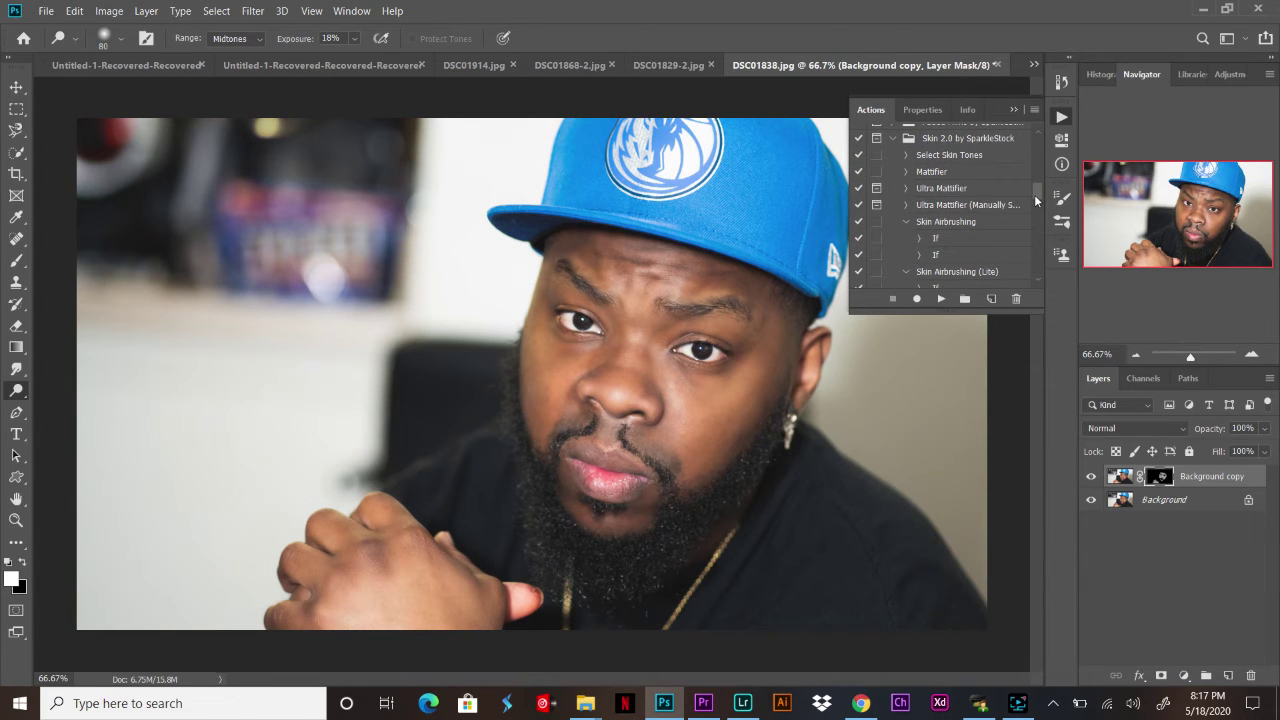
pyautogui.click(937, 223)
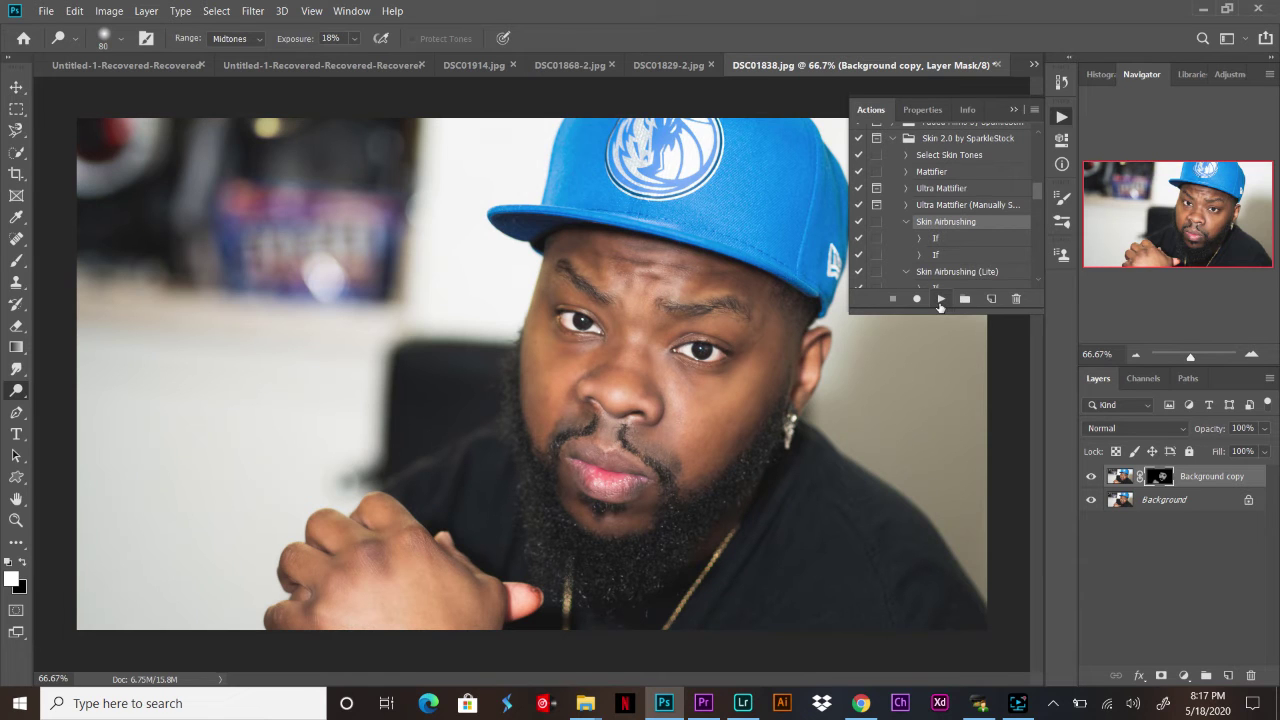
pyautogui.click(940, 300)
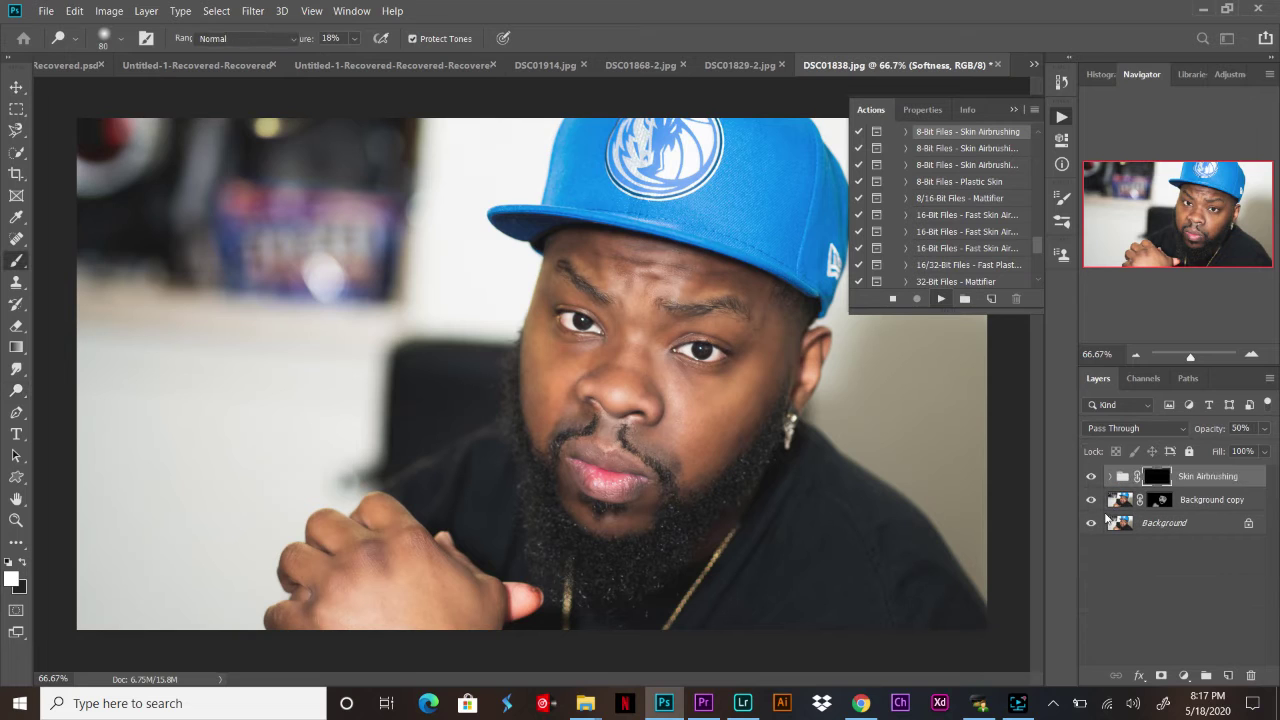
# Step: Zoom to 100% and paint airbrush smoothing across the forehead on the group's mask
pyautogui.click(621, 268)
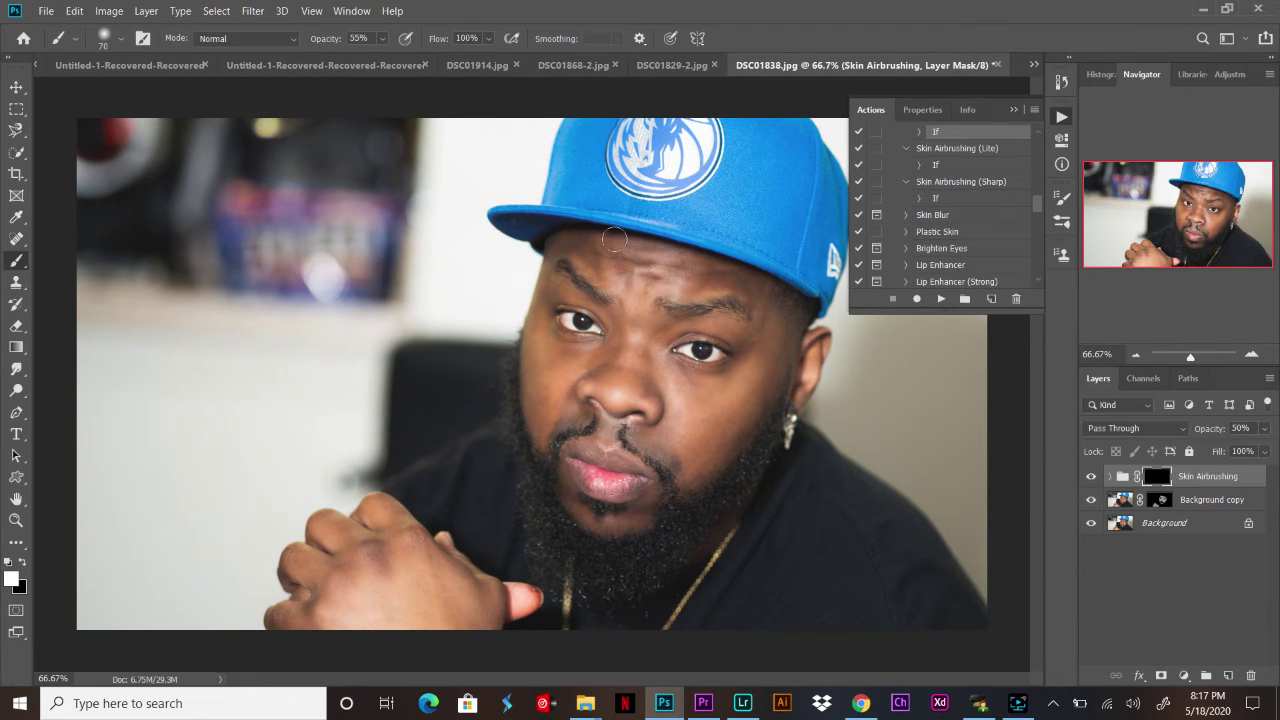
pyautogui.hotkey('ctrl', '1')
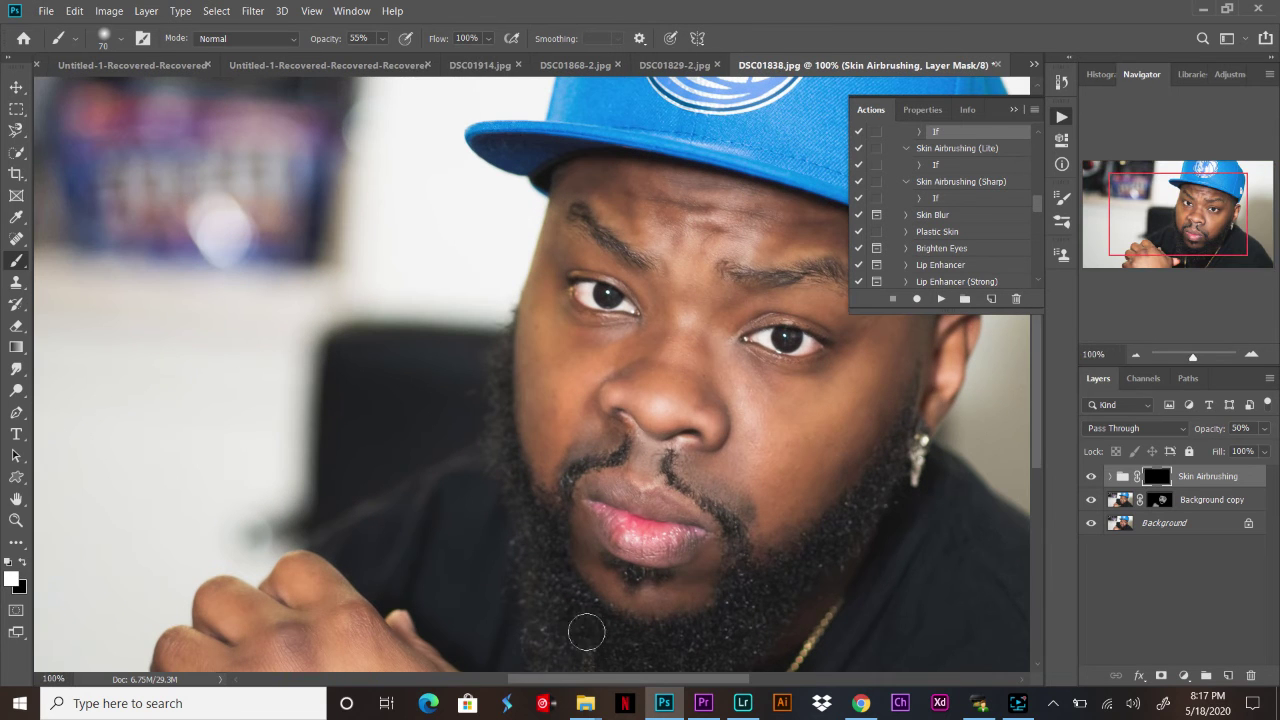
pyautogui.moveTo(560, 683); pyautogui.dragTo(616, 685)
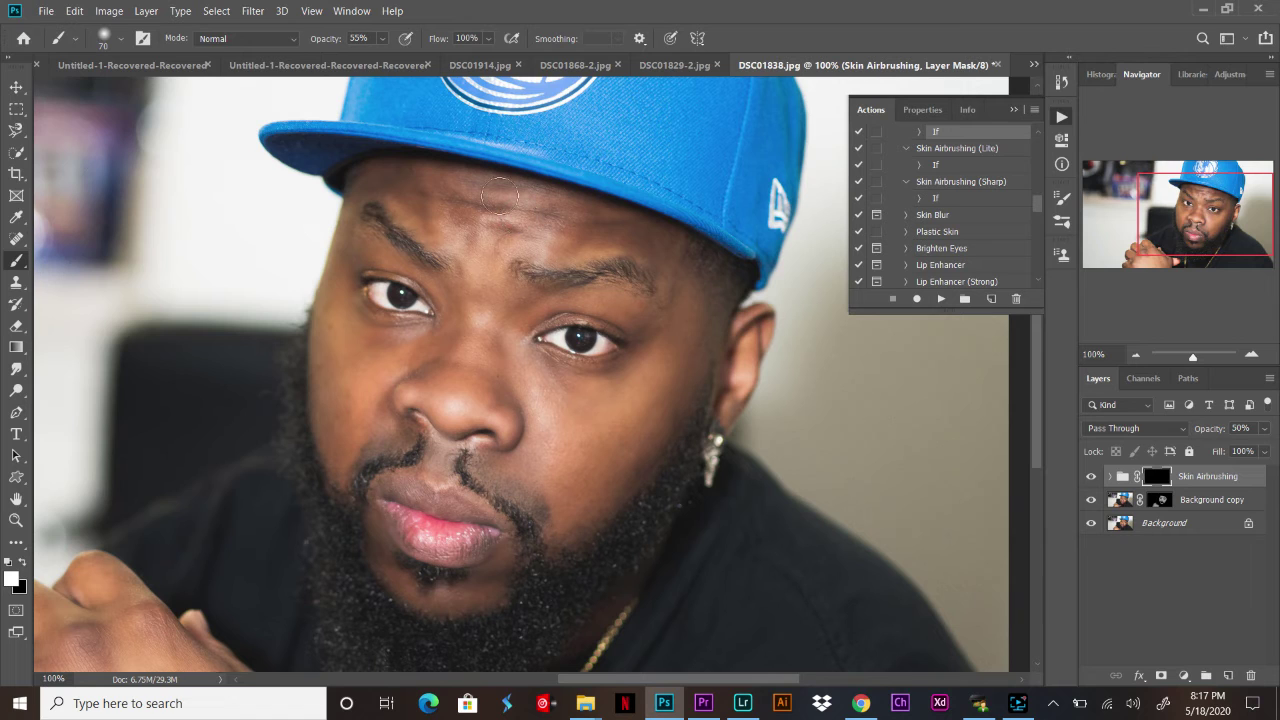
pyautogui.moveTo(490, 228); pyautogui.dragTo(502, 222)
pyautogui.moveTo(449, 228); pyautogui.dragTo(557, 220)
pyautogui.press(']')
# Step: Paint smoothing over the right cheek, beside the nose and between the eyes, resizing the brush
pyautogui.press('[')
pyautogui.press(']')
pyautogui.press(']')
pyautogui.press(']')
pyautogui.moveTo(591, 509)
pyautogui.mouseDown()
pyautogui.moveTo(591, 434)
pyautogui.moveTo(682, 361)
pyautogui.moveTo(540, 390)
pyautogui.moveTo(552, 457)
pyautogui.mouseUp()
pyautogui.press('[')
pyautogui.press('[')
pyautogui.press('[')
pyautogui.moveTo(513, 345)
pyautogui.mouseDown()
pyautogui.moveTo(514, 368)
pyautogui.moveTo(516, 308)
pyautogui.moveTo(424, 352)
pyautogui.mouseUp()
pyautogui.press('[')
pyautogui.press('[')
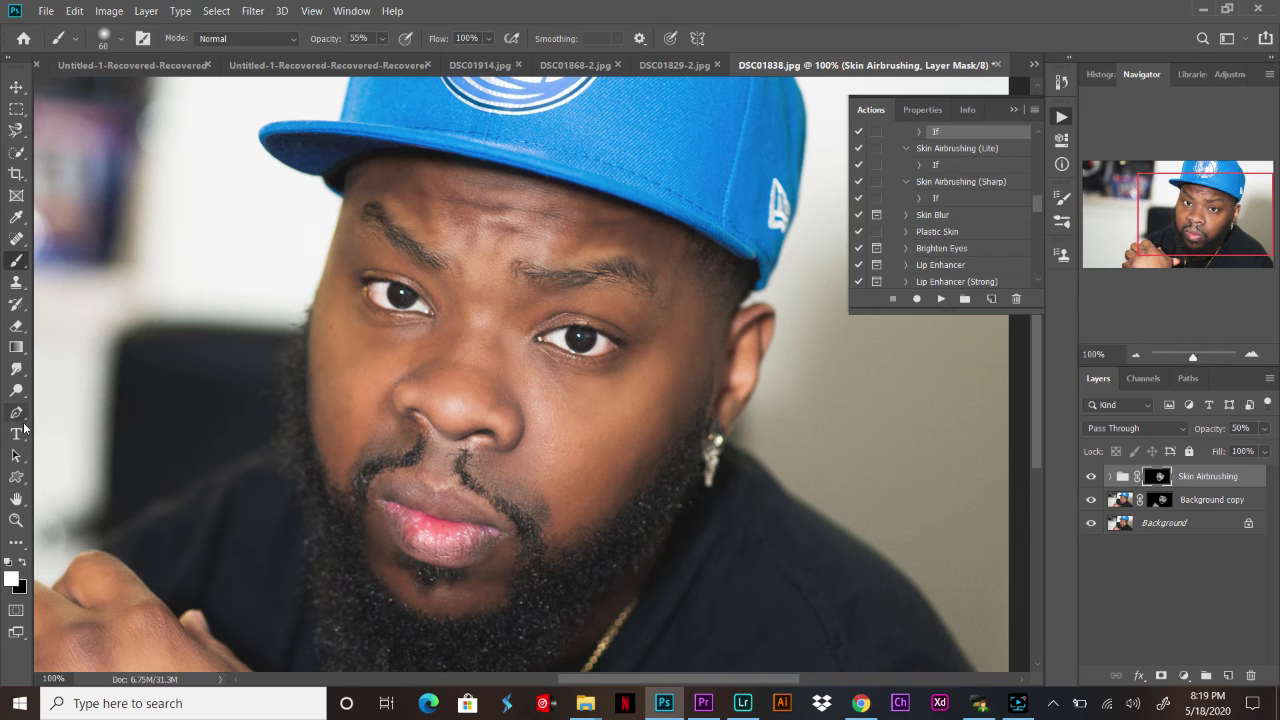
# Step: Check the red mask overlay, then paint smoothing over the clenched hand with a larger brush
pyautogui.press('\\')
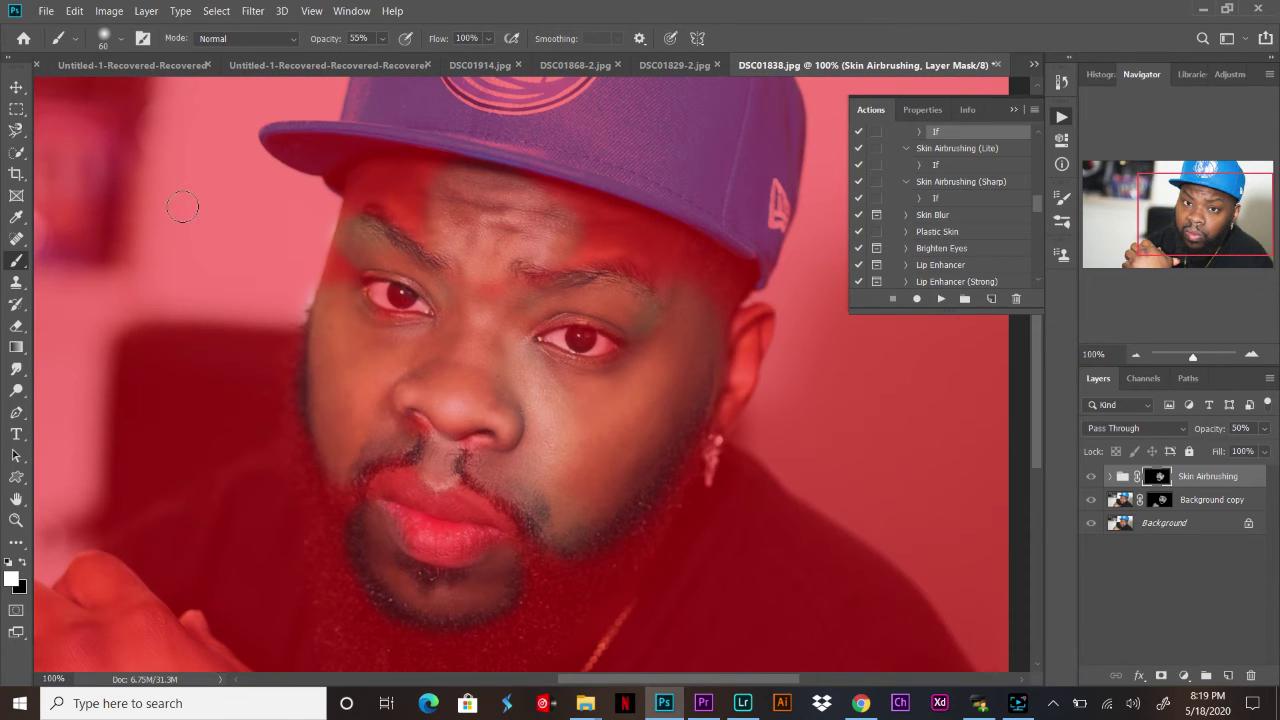
pyautogui.press('\\')
pyautogui.scroll(-1, 137, 334)
pyautogui.scroll(-3, 200, 420)
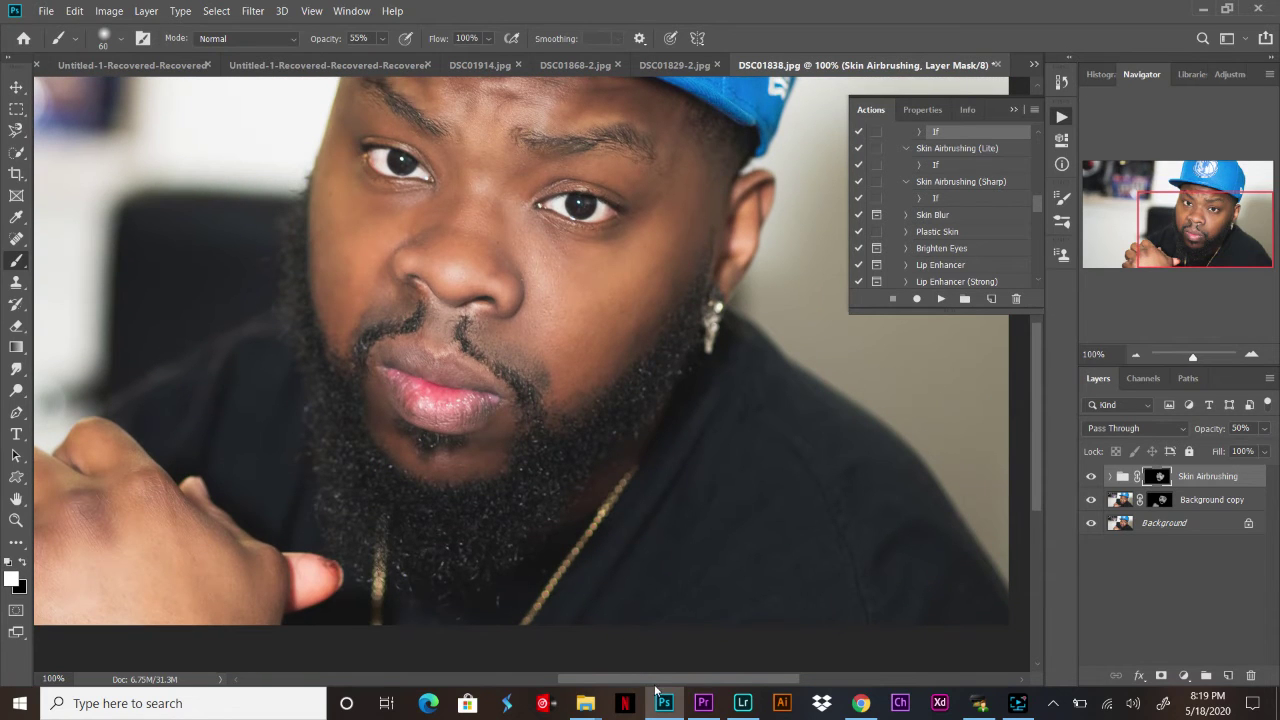
pyautogui.moveTo(647, 680); pyautogui.dragTo(569, 680)
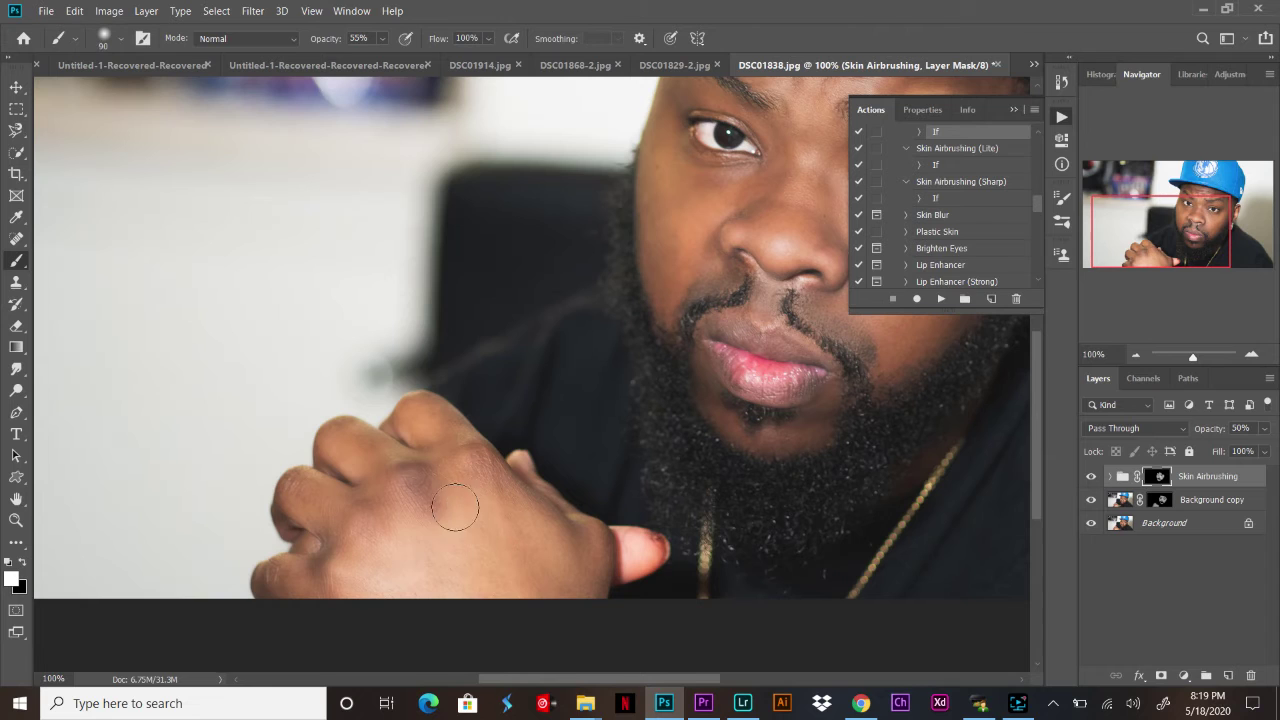
pyautogui.press(']')
pyautogui.press(']')
pyautogui.press(']')
pyautogui.press(']')
pyautogui.moveTo(437, 436)
pyautogui.mouseDown()
pyautogui.moveTo(514, 528)
pyautogui.moveTo(486, 486)
pyautogui.moveTo(560, 562)
pyautogui.moveTo(584, 549)
pyautogui.moveTo(575, 585)
pyautogui.moveTo(371, 514)
pyautogui.moveTo(292, 580)
pyautogui.moveTo(387, 515)
pyautogui.moveTo(322, 560)
pyautogui.moveTo(360, 500)
pyautogui.moveTo(345, 437)
pyautogui.moveTo(450, 430)
pyautogui.moveTo(531, 549)
pyautogui.moveTo(509, 509)
pyautogui.moveTo(535, 540)
pyautogui.moveTo(577, 541)
pyautogui.moveTo(517, 586)
pyautogui.moveTo(357, 566)
pyautogui.moveTo(429, 594)
pyautogui.moveTo(320, 568)
pyautogui.mouseUp()
pyautogui.hotkey('ctrl', '-')
pyautogui.hotkey('ctrl', '-')
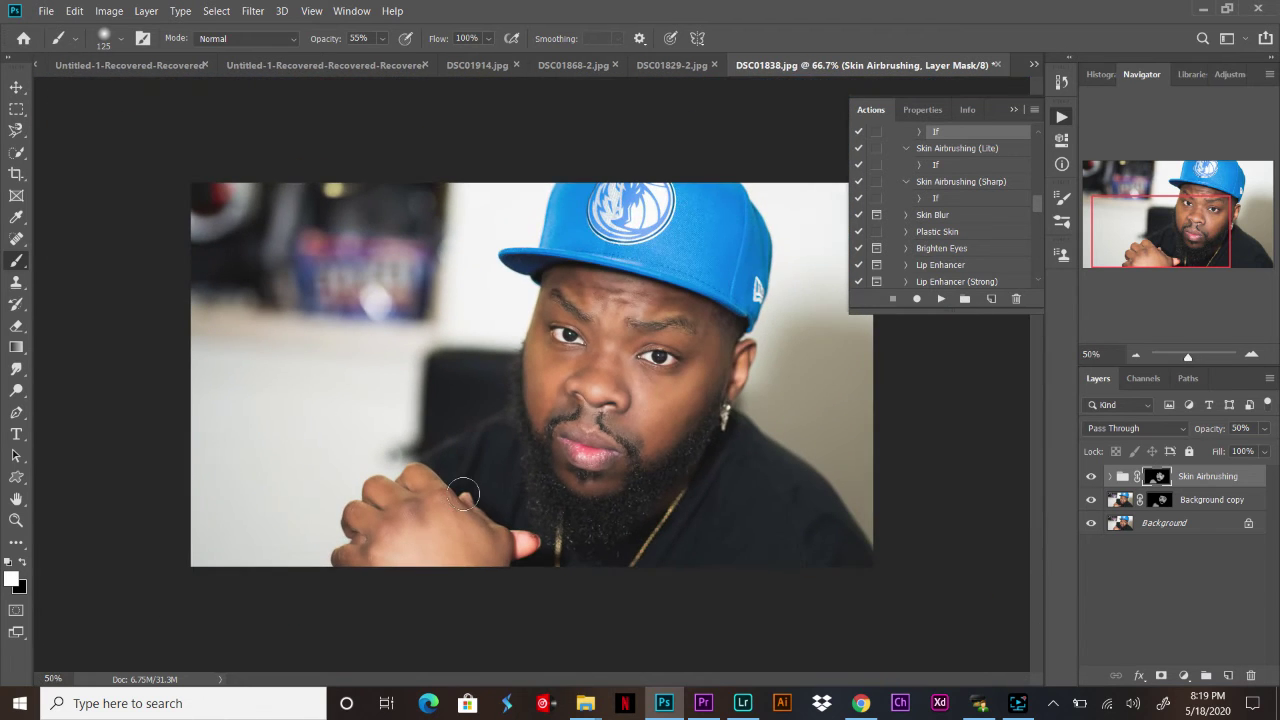
# Step: Toggle the Skin Airbrushing group's visibility to compare the portrait before and after
pyautogui.click(1062, 118)
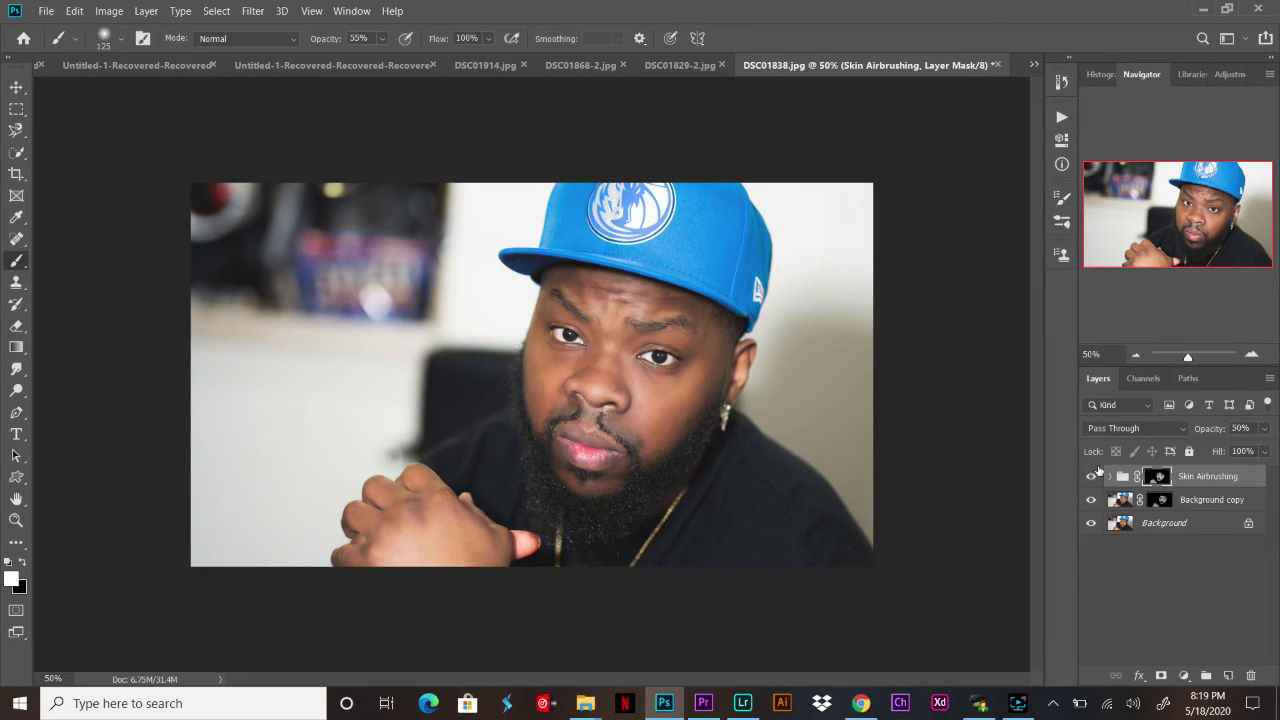
pyautogui.click(1092, 479)
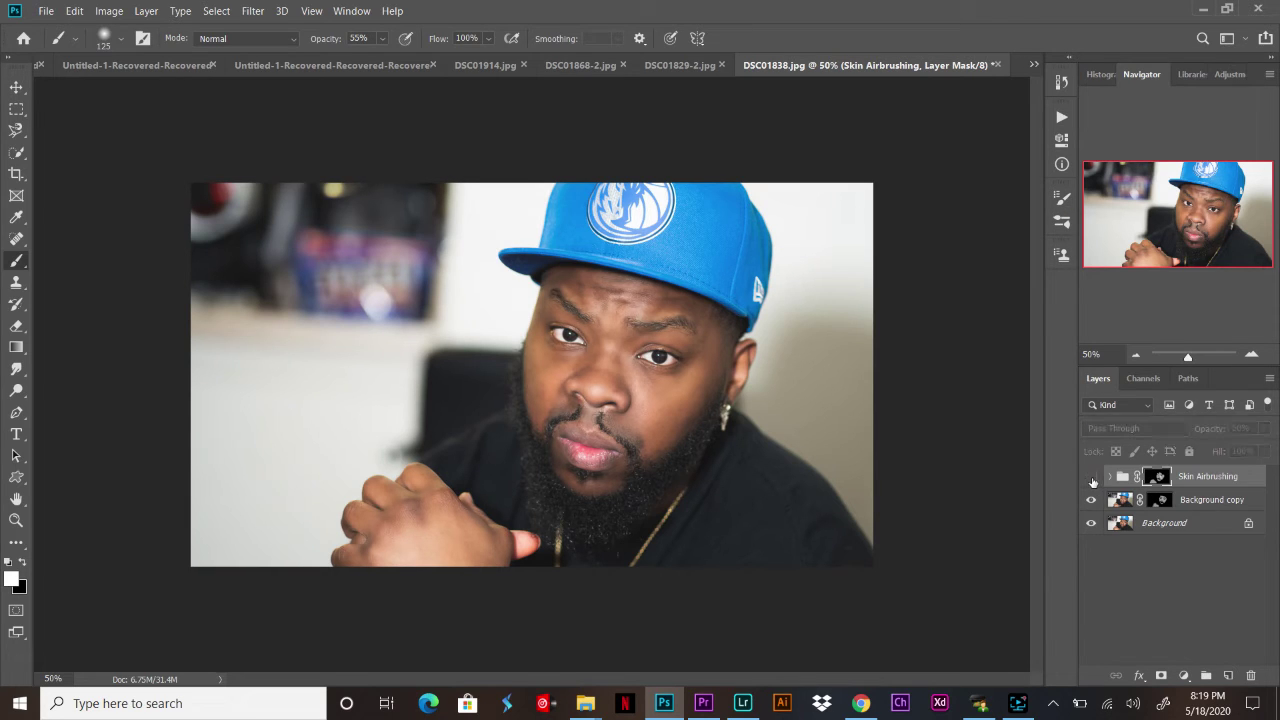
pyautogui.click(1092, 479)
pyautogui.click(1092, 479)
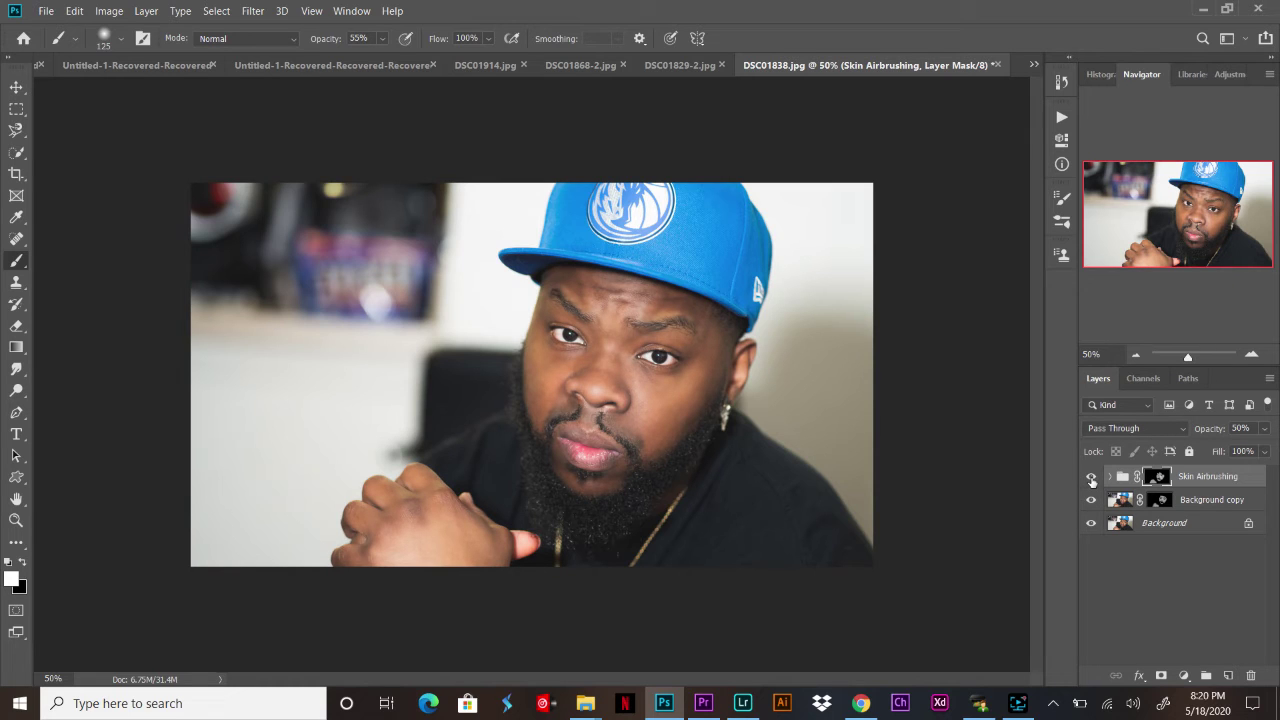
pyautogui.click(1092, 479)
# Step: Set the Skin Airbrushing group's opacity to 70% and brush smoothing onto the lips
pyautogui.hotkey('ctrl', '+')
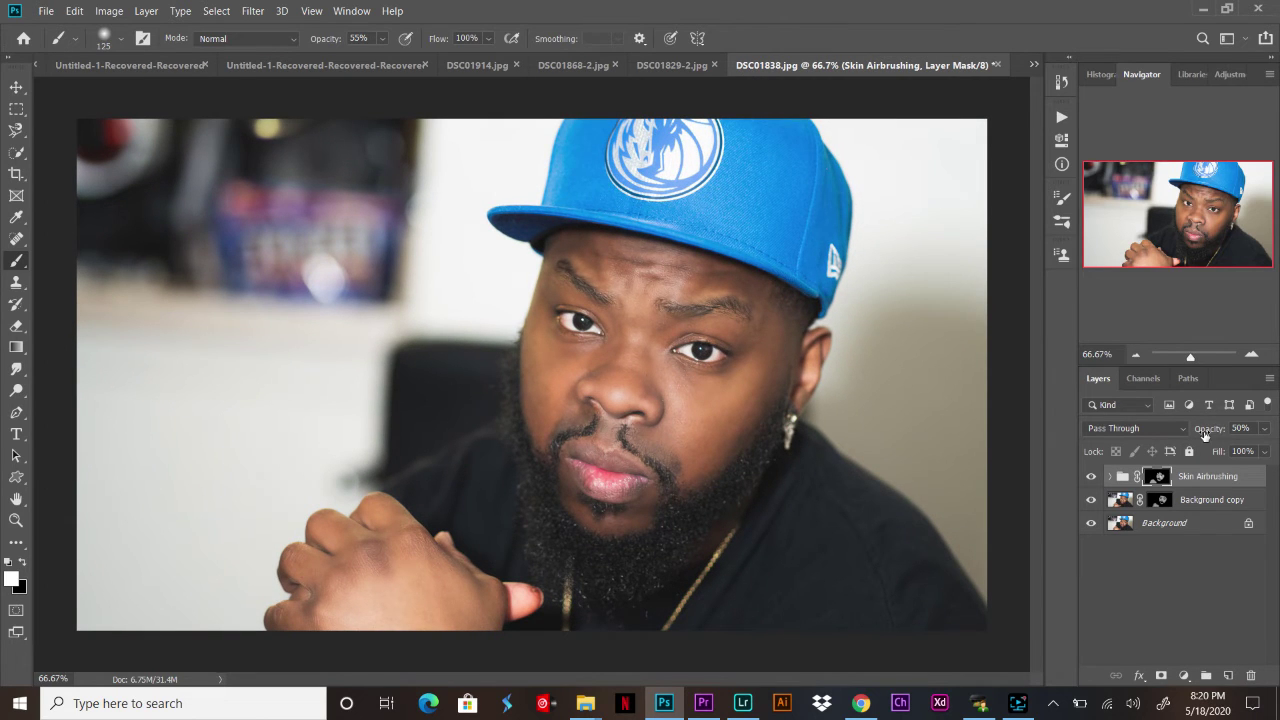
pyautogui.moveTo(1205, 432); pyautogui.dragTo(1261, 432)
pyautogui.hotkey('ctrl', '-')
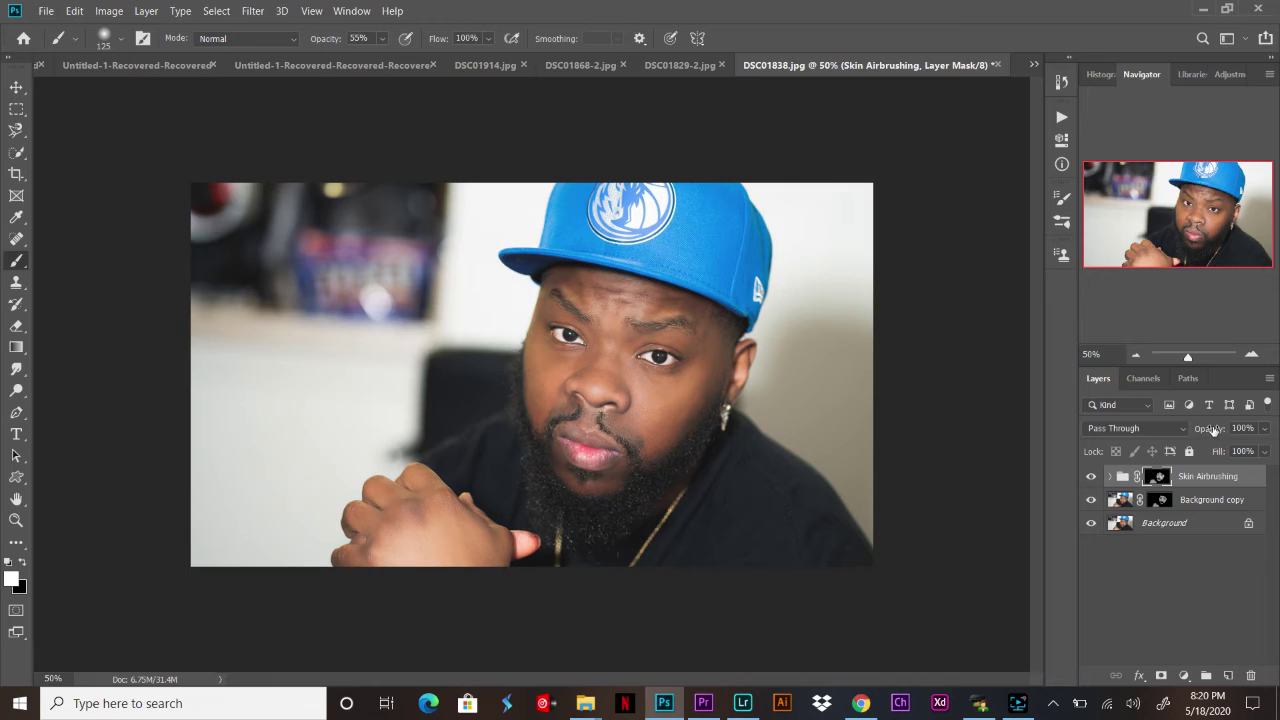
pyautogui.moveTo(1210, 428); pyautogui.dragTo(1187, 429)
pyautogui.press('Return')
pyautogui.moveTo(610, 474); pyautogui.dragTo(612, 462)
# Step: Flatten the image to one Background layer, duplicate it as Background copy, and select the Dodge tool
pyautogui.rightClick(1198, 526)
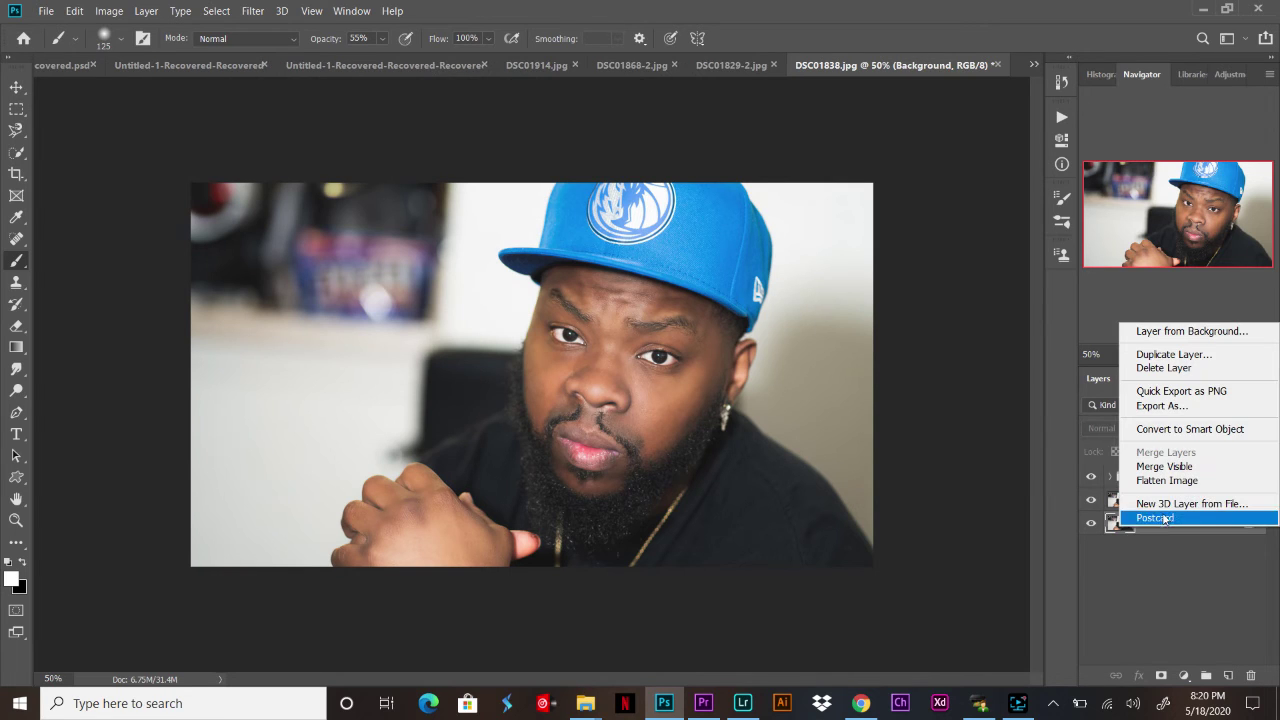
pyautogui.click(1160, 482)
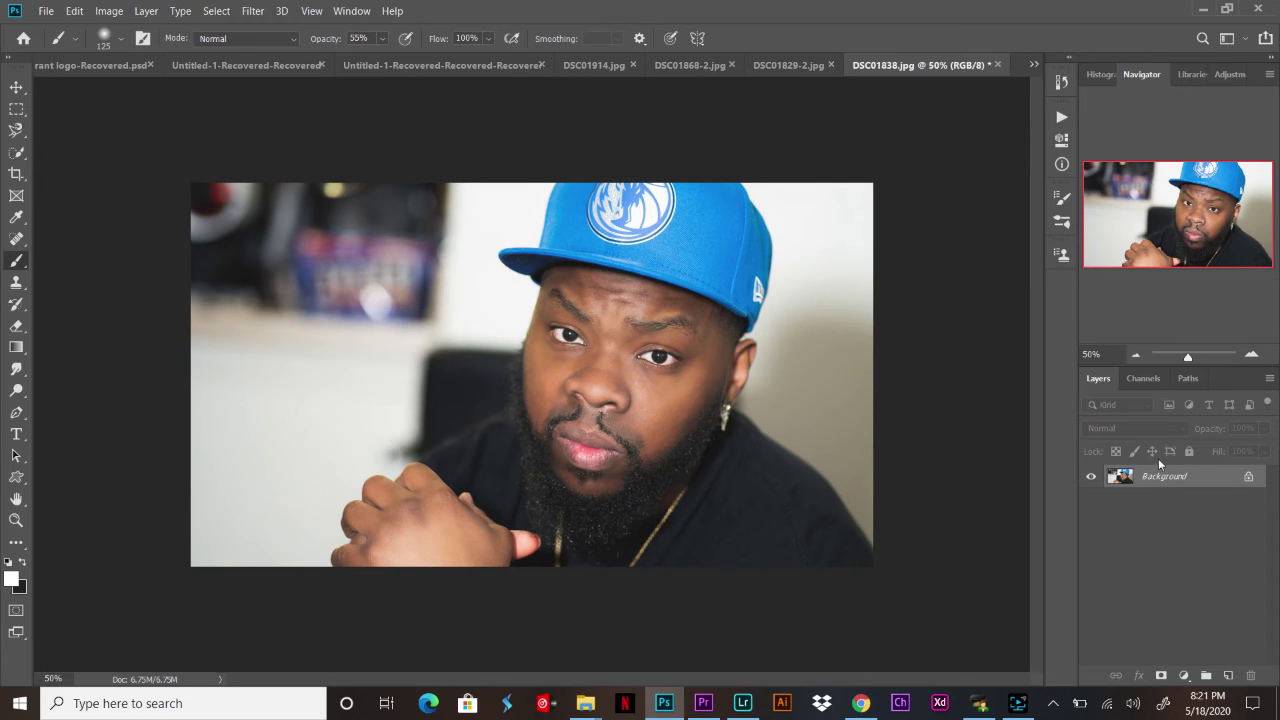
pyautogui.moveTo(1165, 476); pyautogui.dragTo(1227, 674)
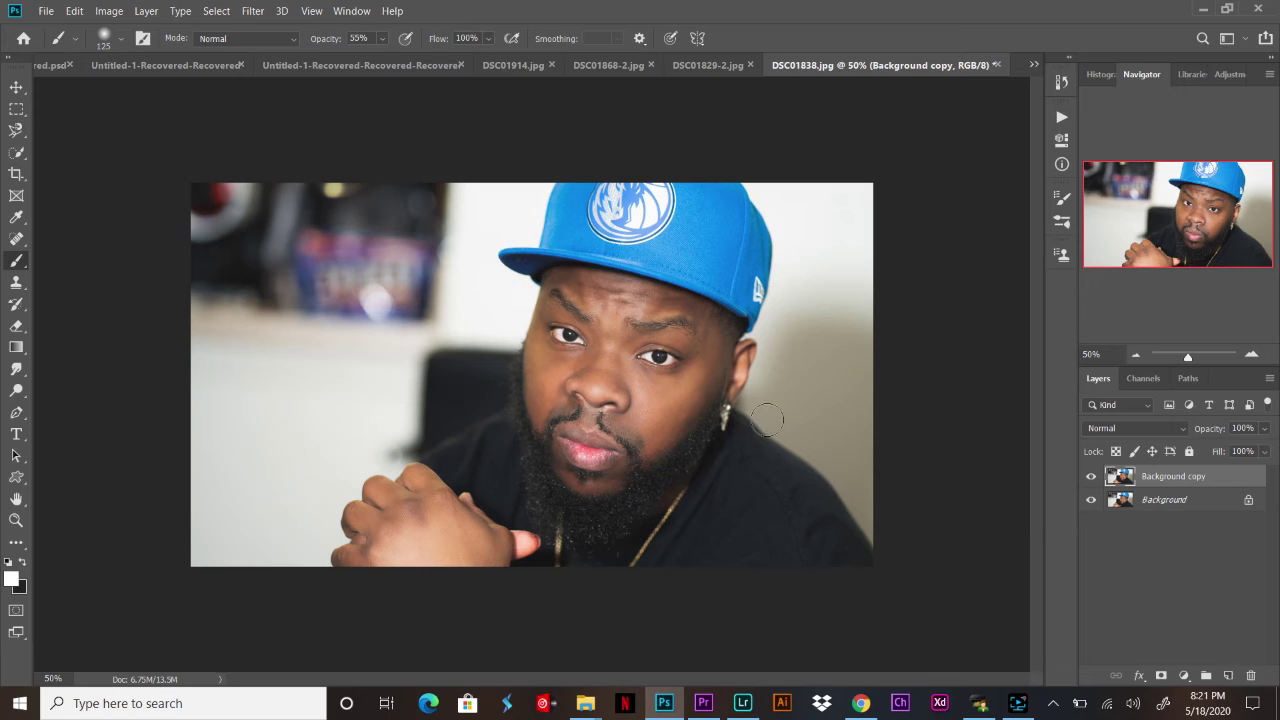
pyautogui.press('o')
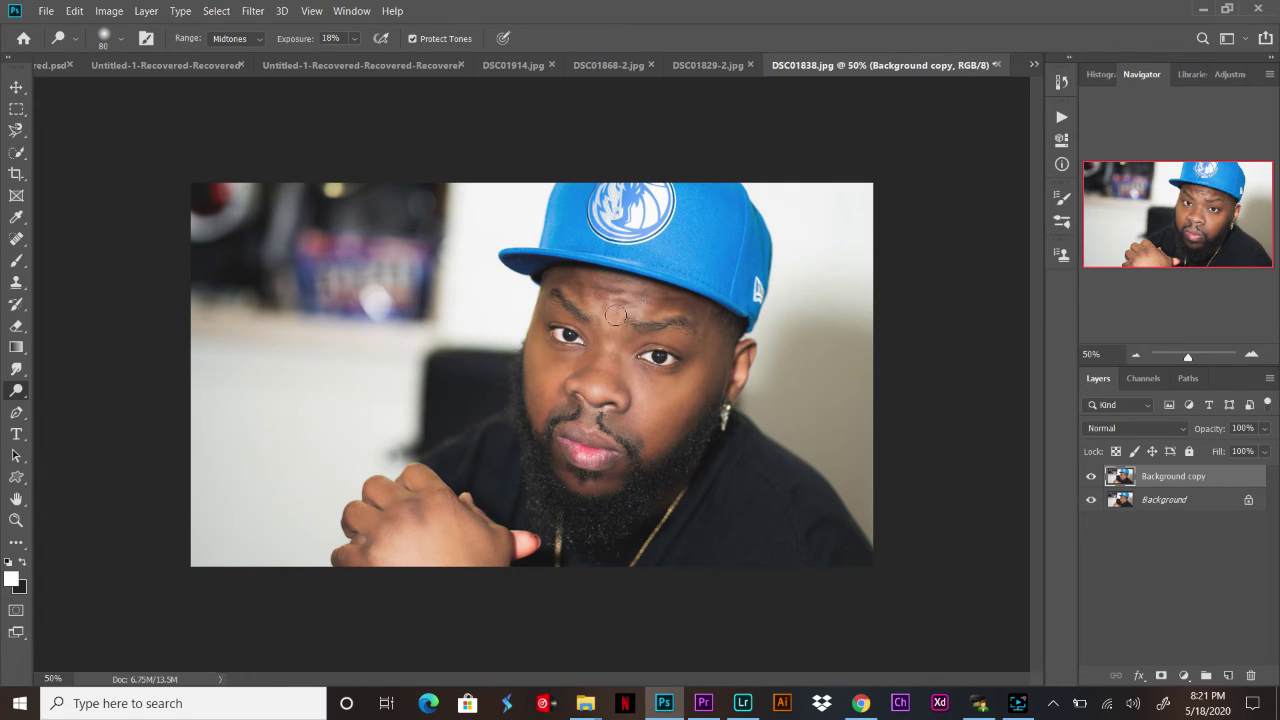
# Step: Dodge the forehead and the left eyebrow on Background copy, resizing the brush between areas
pyautogui.press(']')
pyautogui.press(']')
pyautogui.press(']')
pyautogui.hotkey('ctrl', '+')
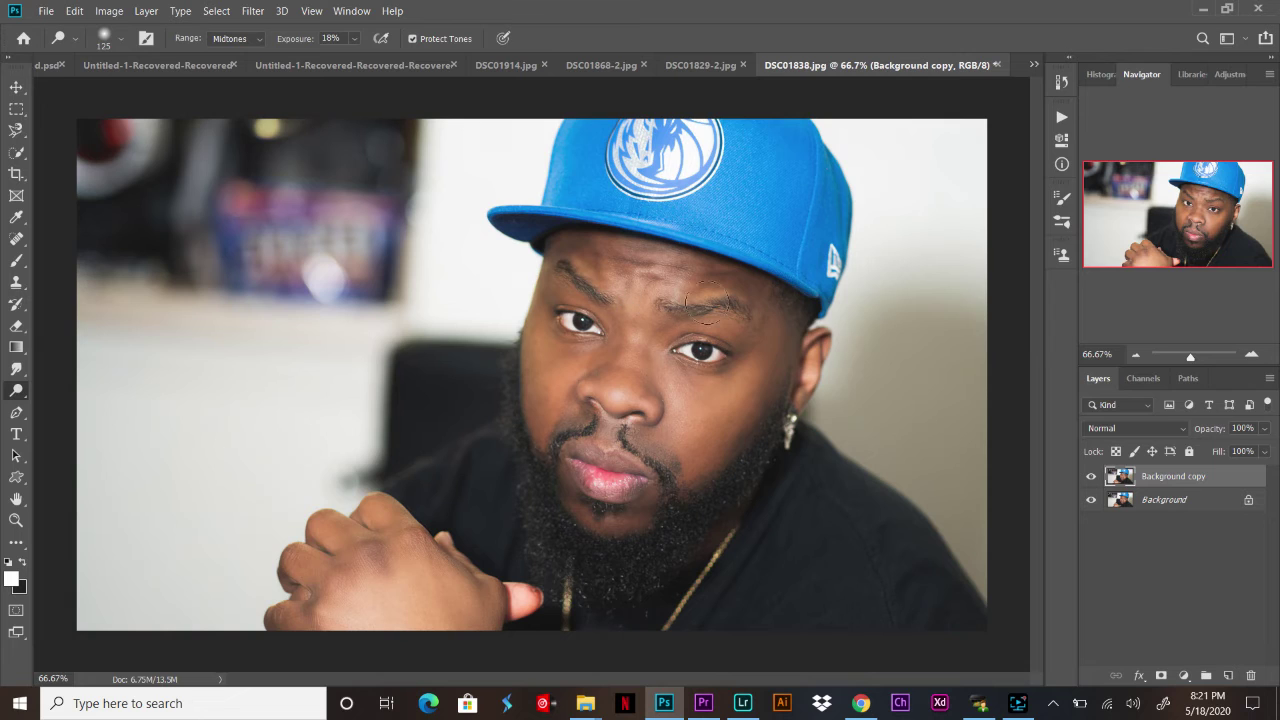
pyautogui.press(']')
pyautogui.moveTo(650, 283); pyautogui.dragTo(636, 272)
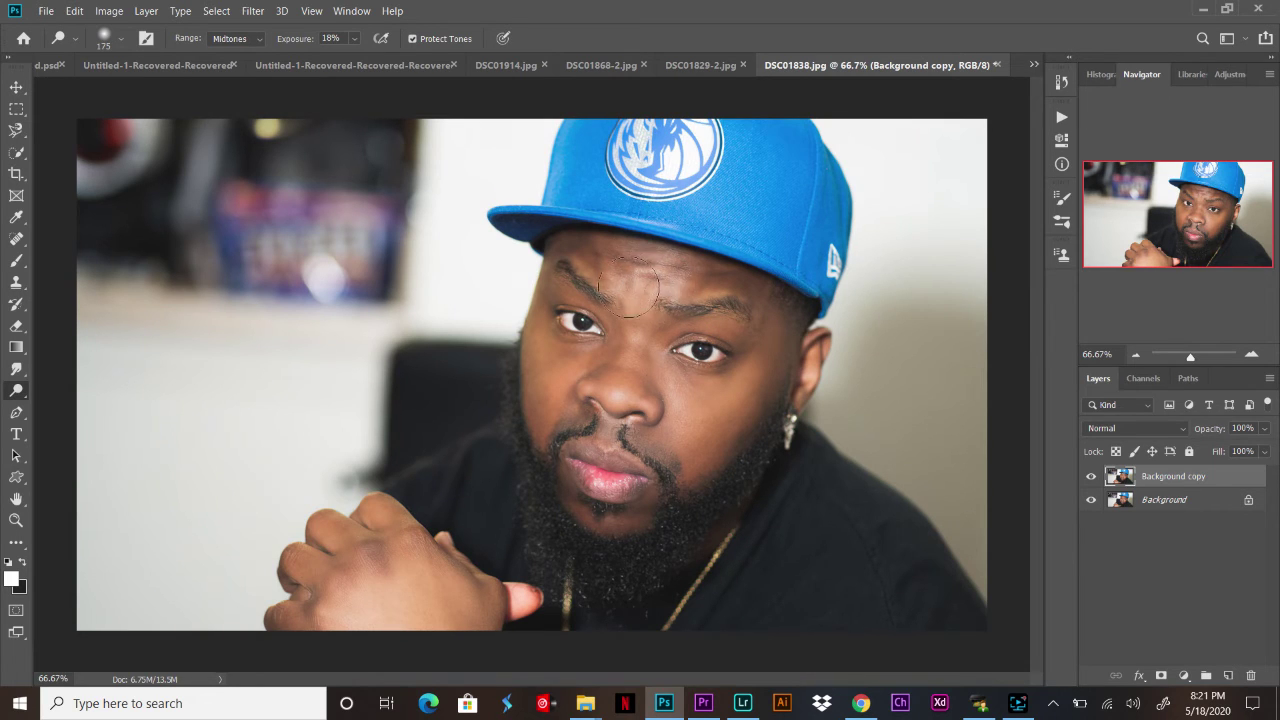
pyautogui.press('[')
pyautogui.press('[')
pyautogui.press('[')
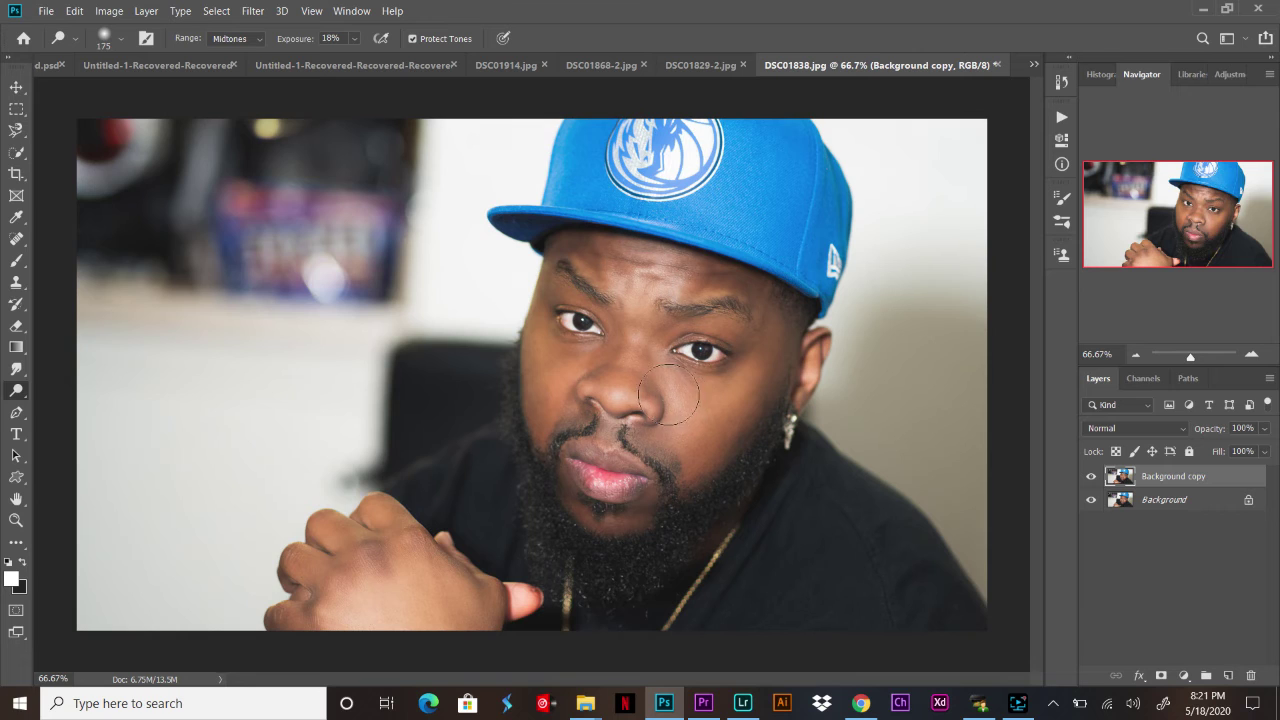
pyautogui.press('[')
pyautogui.press('[')
pyautogui.moveTo(592, 306); pyautogui.dragTo(557, 295)
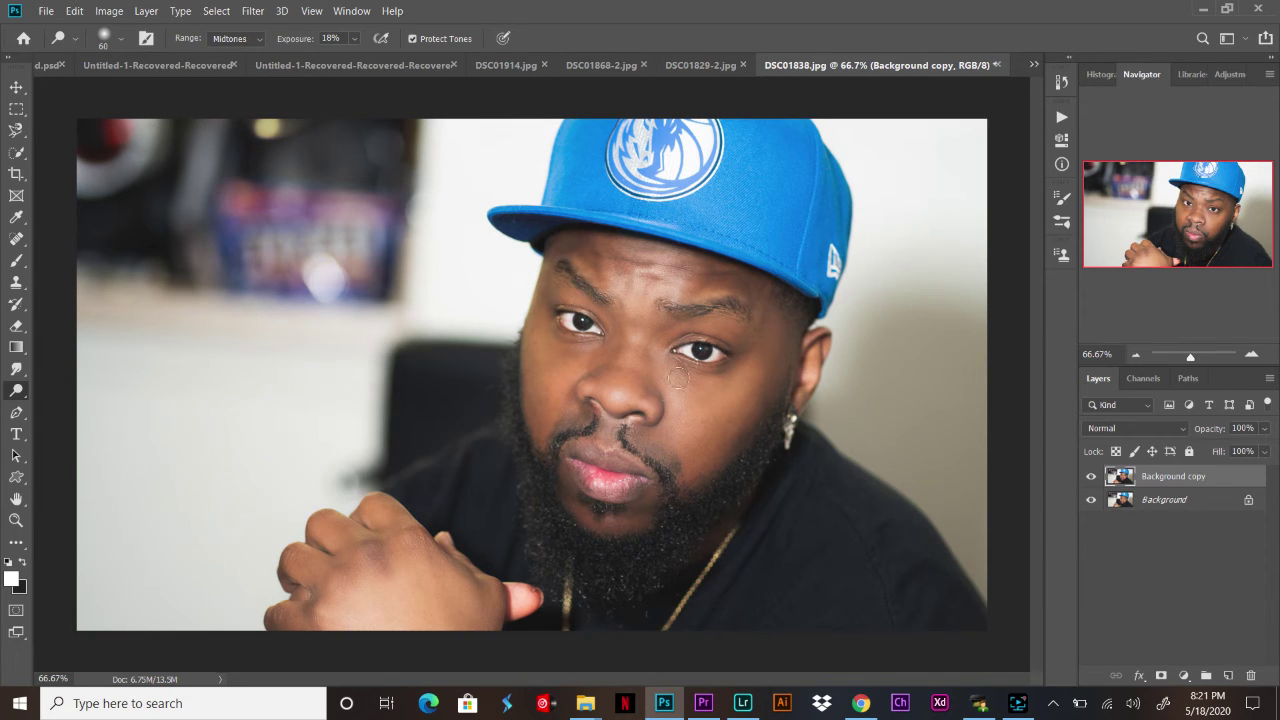
# Step: Dodge the lips, nose and chin, ending with the dodge brush at size 50
pyautogui.press(']')
pyautogui.press(']')
pyautogui.press(']')
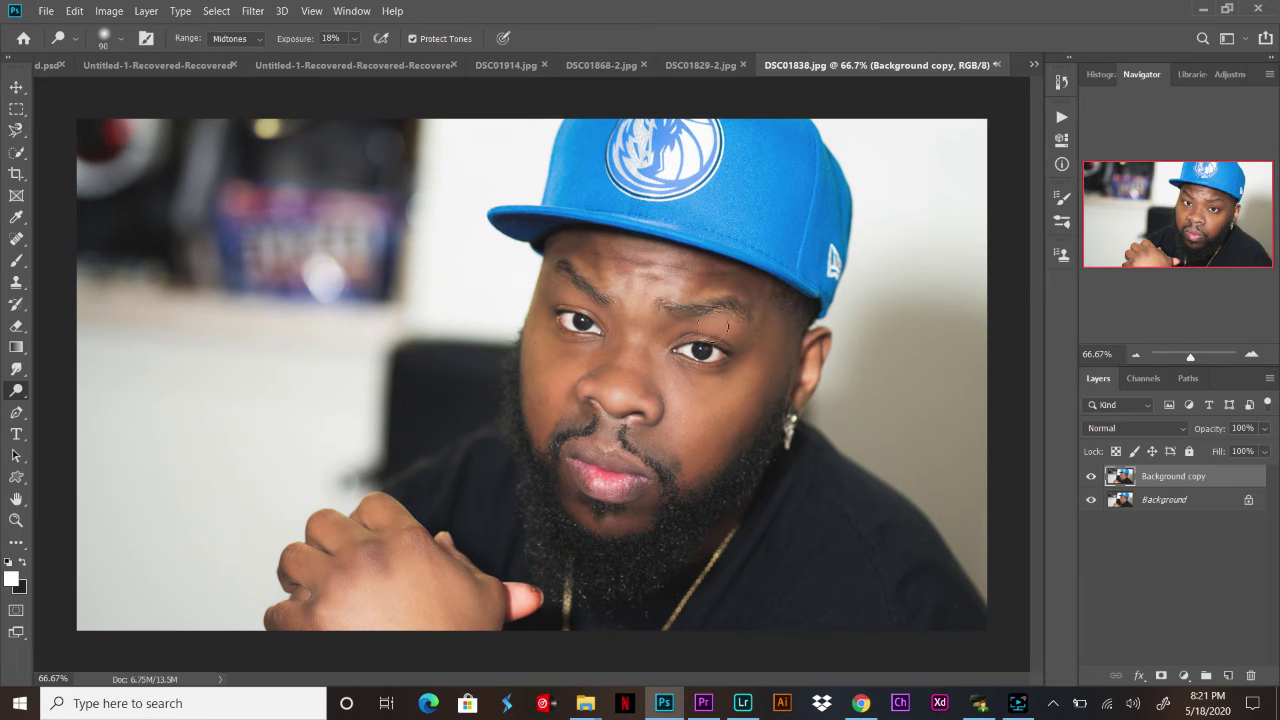
pyautogui.press('[')
pyautogui.press('[')
pyautogui.press(']')
pyautogui.press(']')
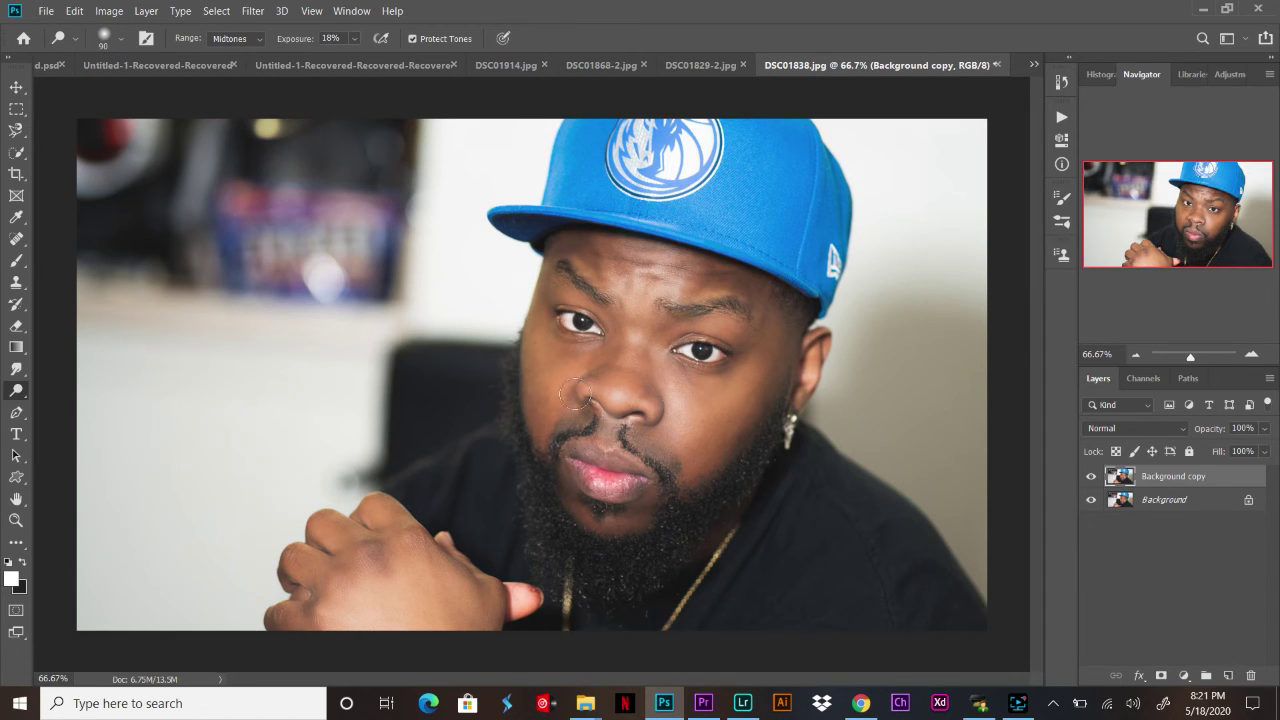
pyautogui.press('[')
pyautogui.press('[')
pyautogui.press('[')
pyautogui.press(']')
pyautogui.press('[')
pyautogui.press('[')
pyautogui.press('[')
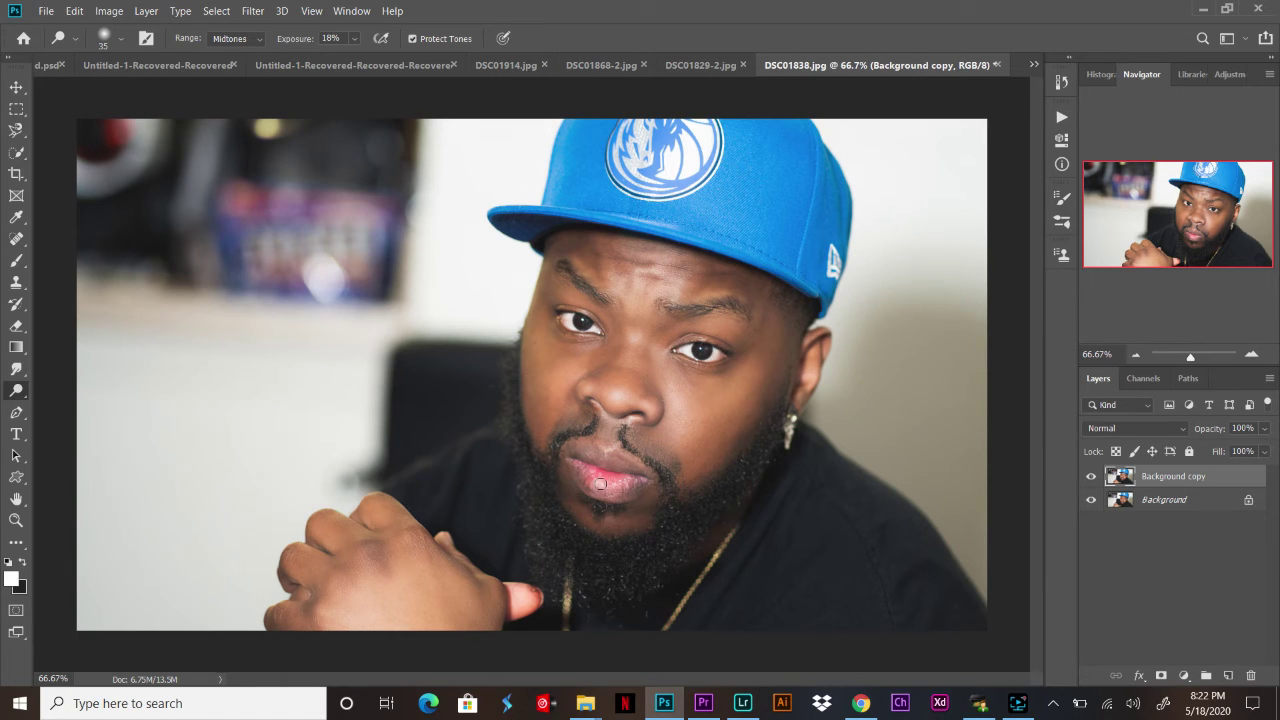
pyautogui.press(']')
pyautogui.press(']')
pyautogui.press(']')
pyautogui.press('[')
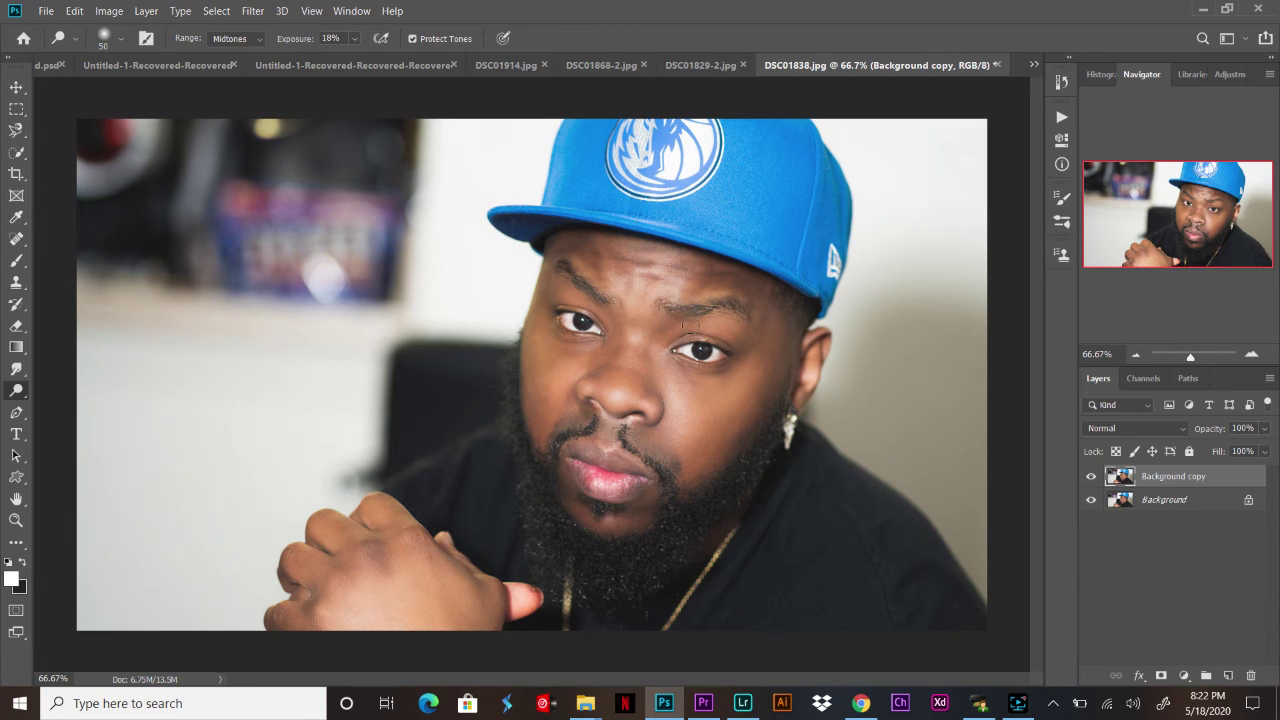
pyautogui.click(1091, 477)
pyautogui.click(1091, 479)
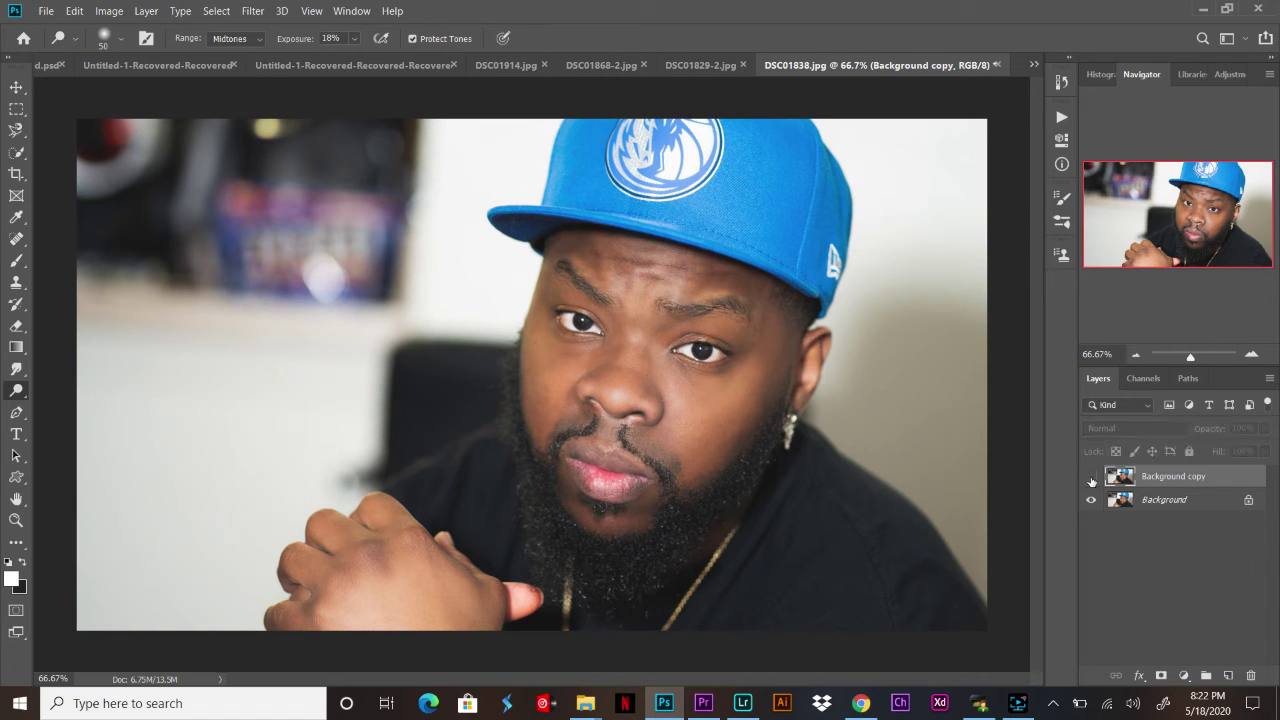
pyautogui.click(1091, 479)
pyautogui.click(1091, 479)
pyautogui.click(1091, 479)
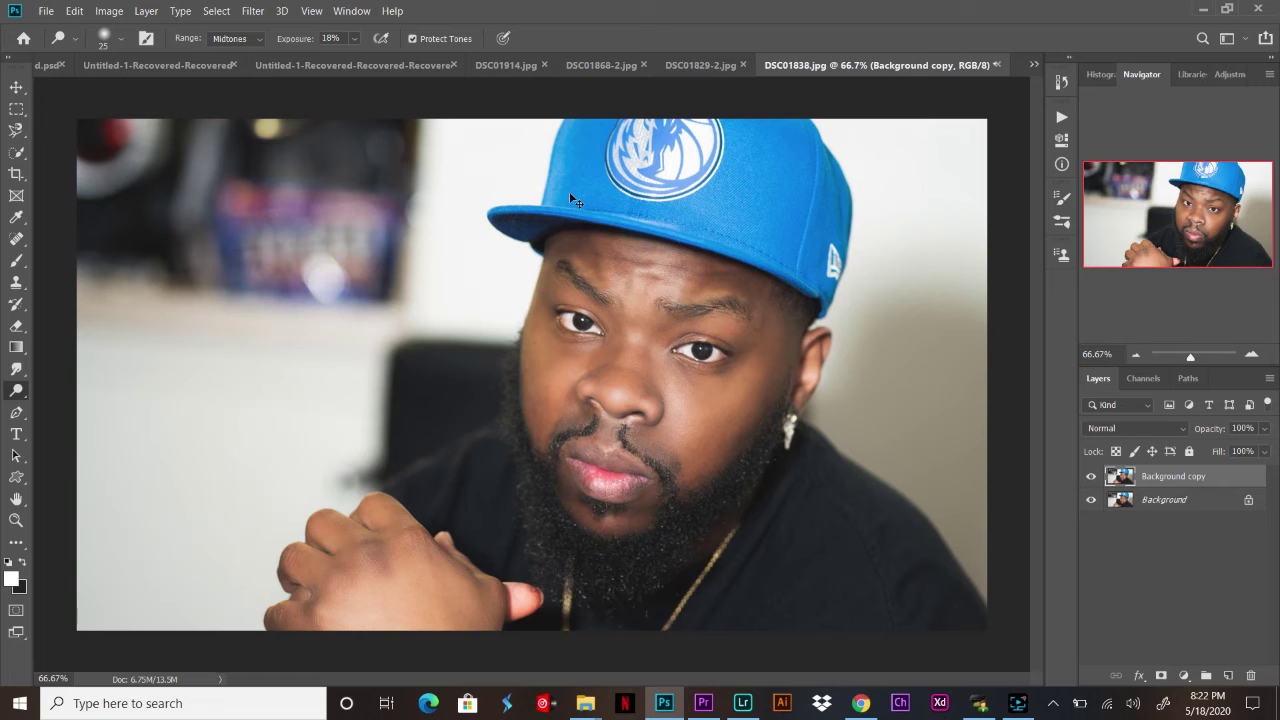
# Step: At 200% zoom, dodge the left eye's white and iris with a size-20 brush
pyautogui.hotkey('ctrl', '+')
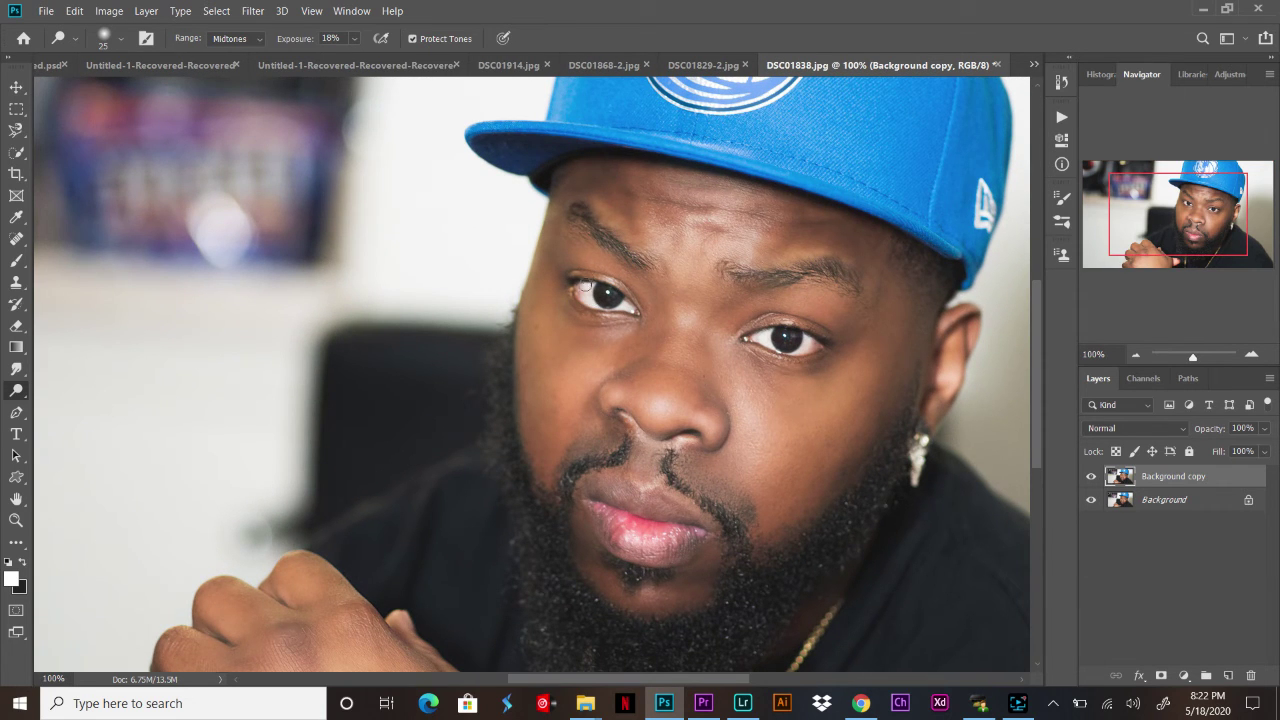
pyautogui.hotkey('ctrl', '+')
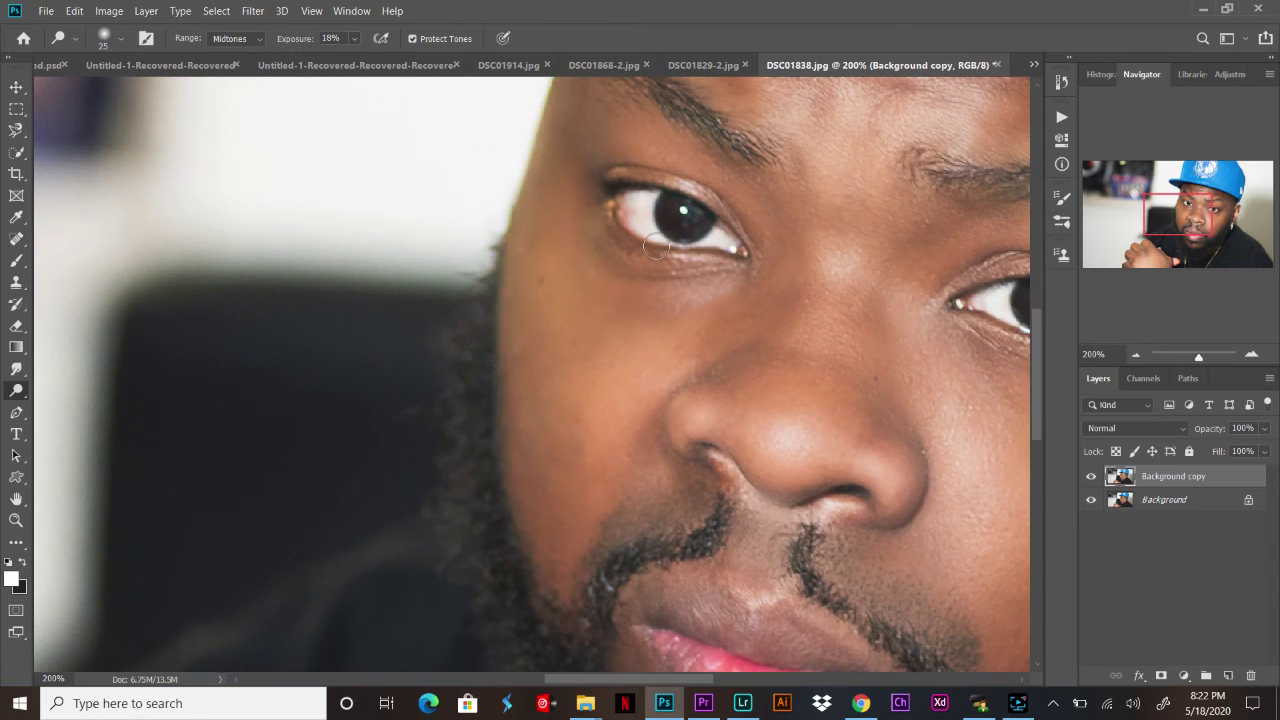
pyautogui.moveTo(643, 205)
pyautogui.mouseDown()
pyautogui.moveTo(645, 230)
pyautogui.moveTo(632, 196)
pyautogui.moveTo(643, 223)
pyautogui.mouseUp()
pyautogui.press('[')
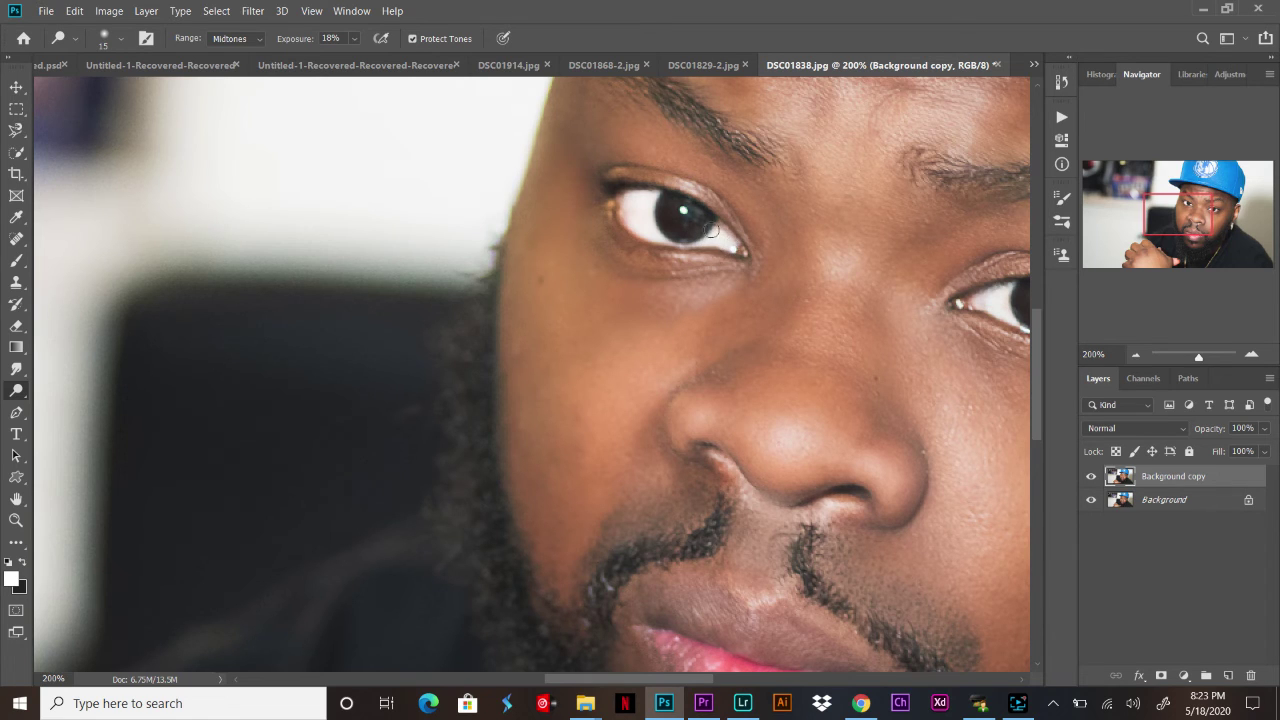
pyautogui.press(']')
pyautogui.moveTo(702, 216); pyautogui.dragTo(680, 233)
pyautogui.moveTo(665, 209); pyautogui.dragTo(665, 195)
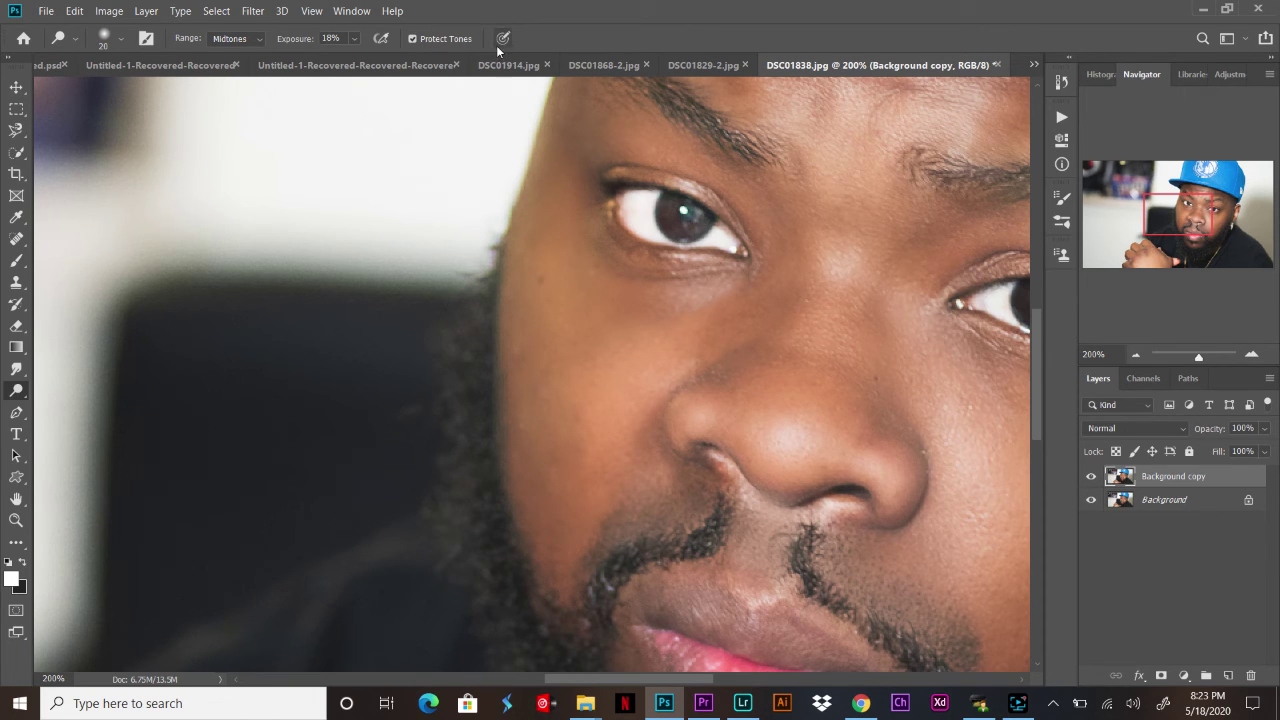
pyautogui.hotkey('ctrl', '-')
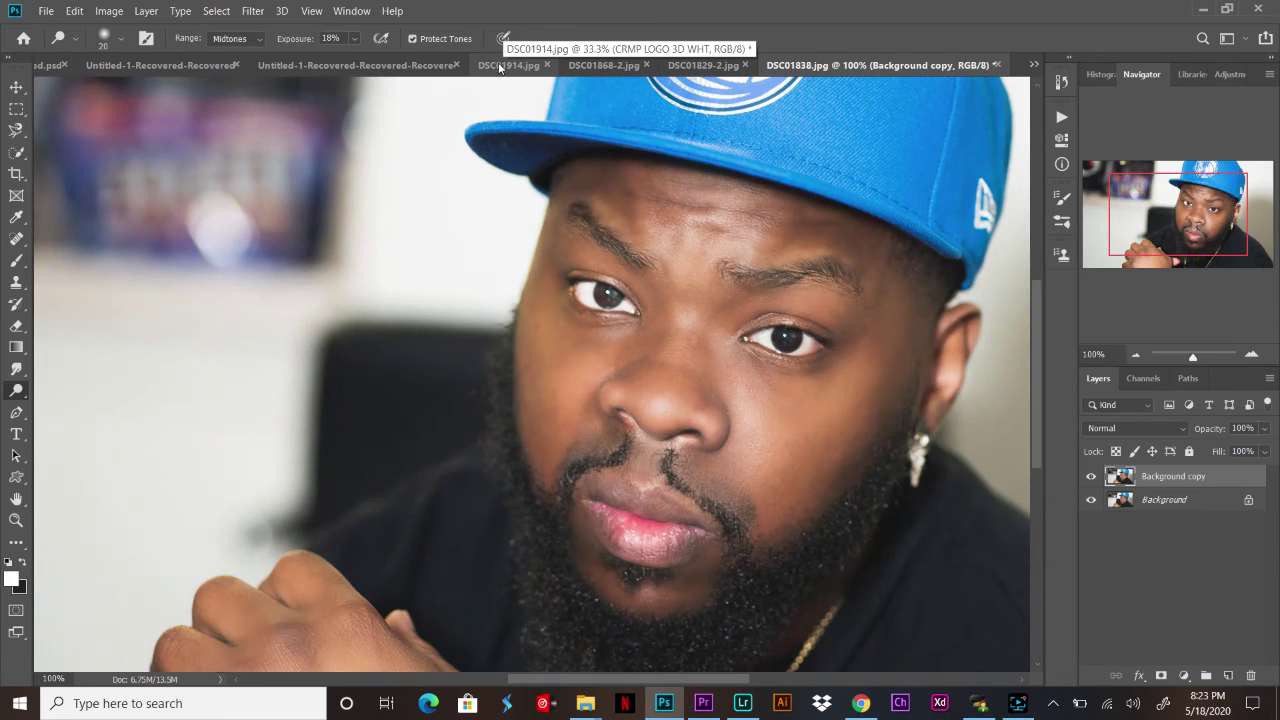
# Step: Compare Background copy, then dodge the right iris and eye white at 200% with a size-15 brush
pyautogui.click(1091, 477)
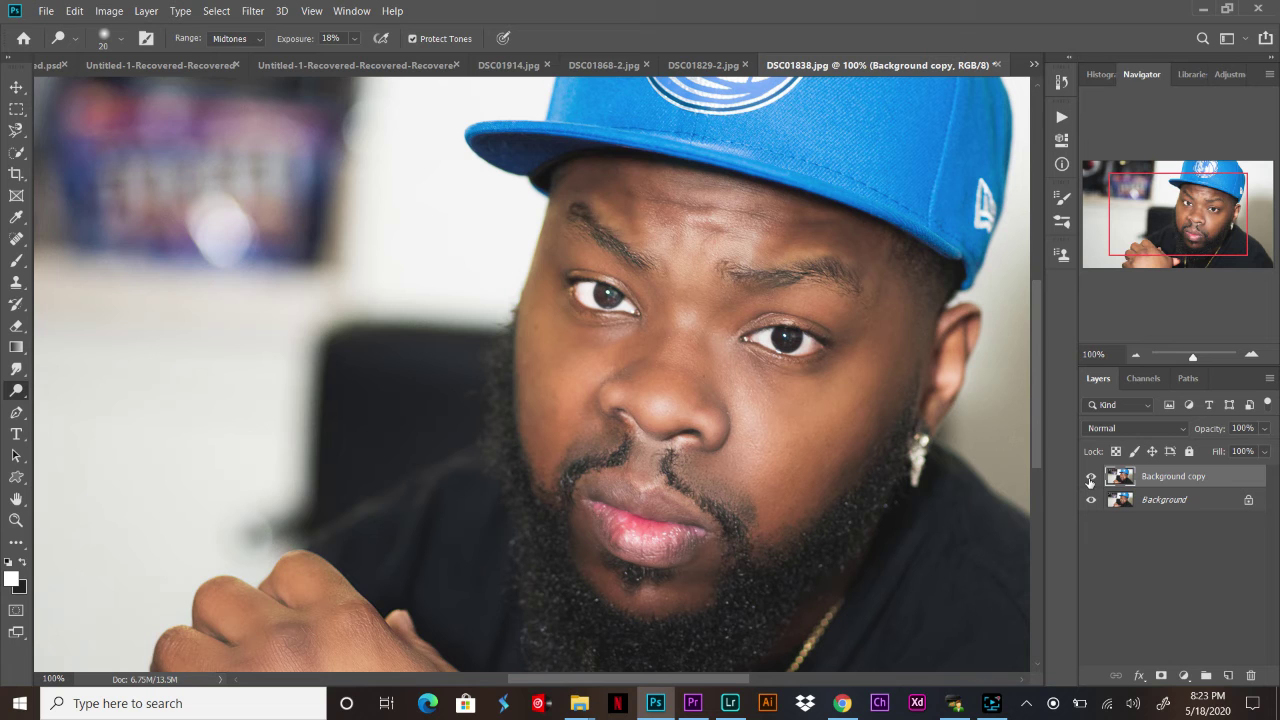
pyautogui.hotkey('ctrl', '+')
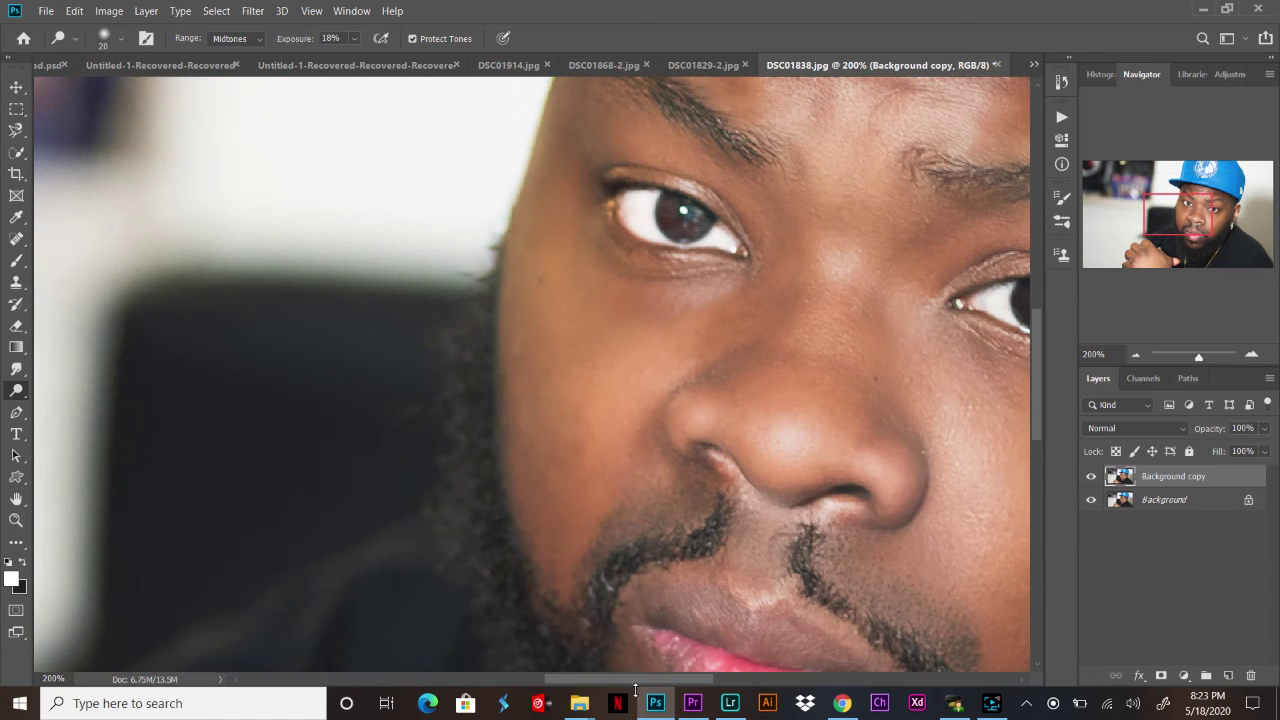
pyautogui.moveTo(634, 683)
pyautogui.mouseDown()
pyautogui.moveTo(648, 683)
pyautogui.moveTo(663, 637)
pyautogui.mouseUp()
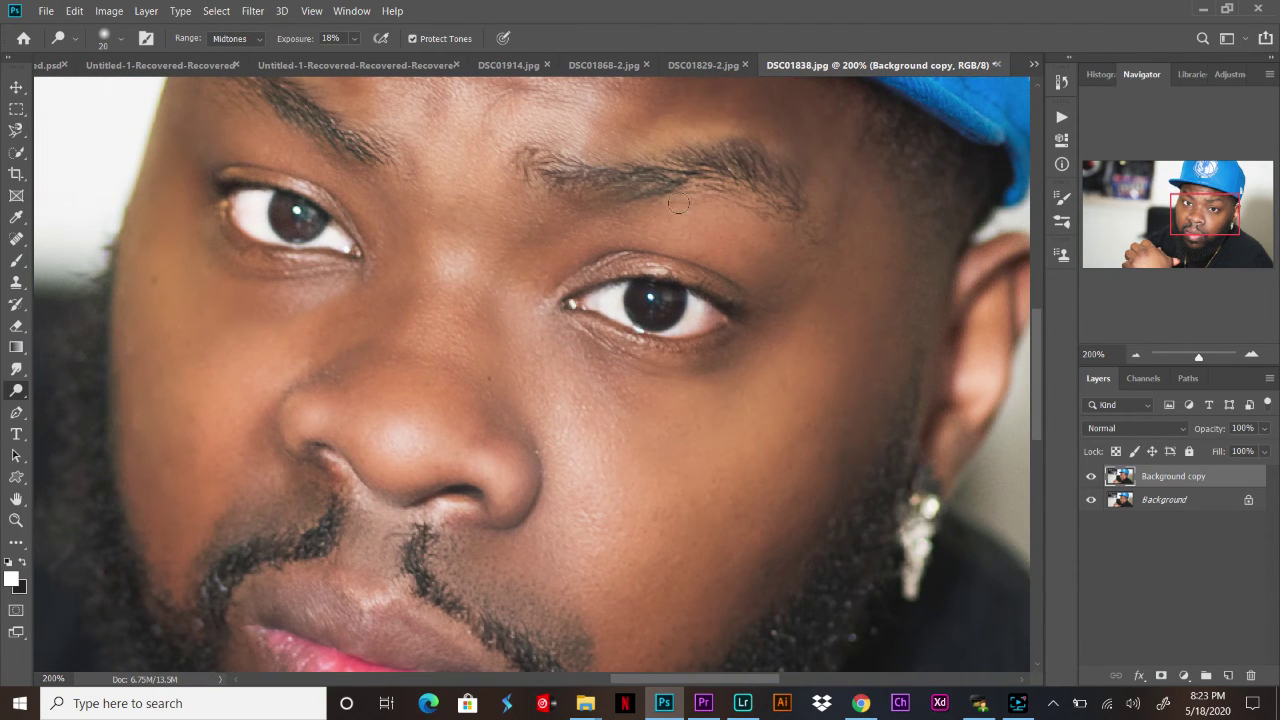
pyautogui.moveTo(648, 290)
pyautogui.mouseDown()
pyautogui.moveTo(643, 313)
pyautogui.moveTo(641, 297)
pyautogui.moveTo(666, 320)
pyautogui.moveTo(666, 306)
pyautogui.mouseUp()
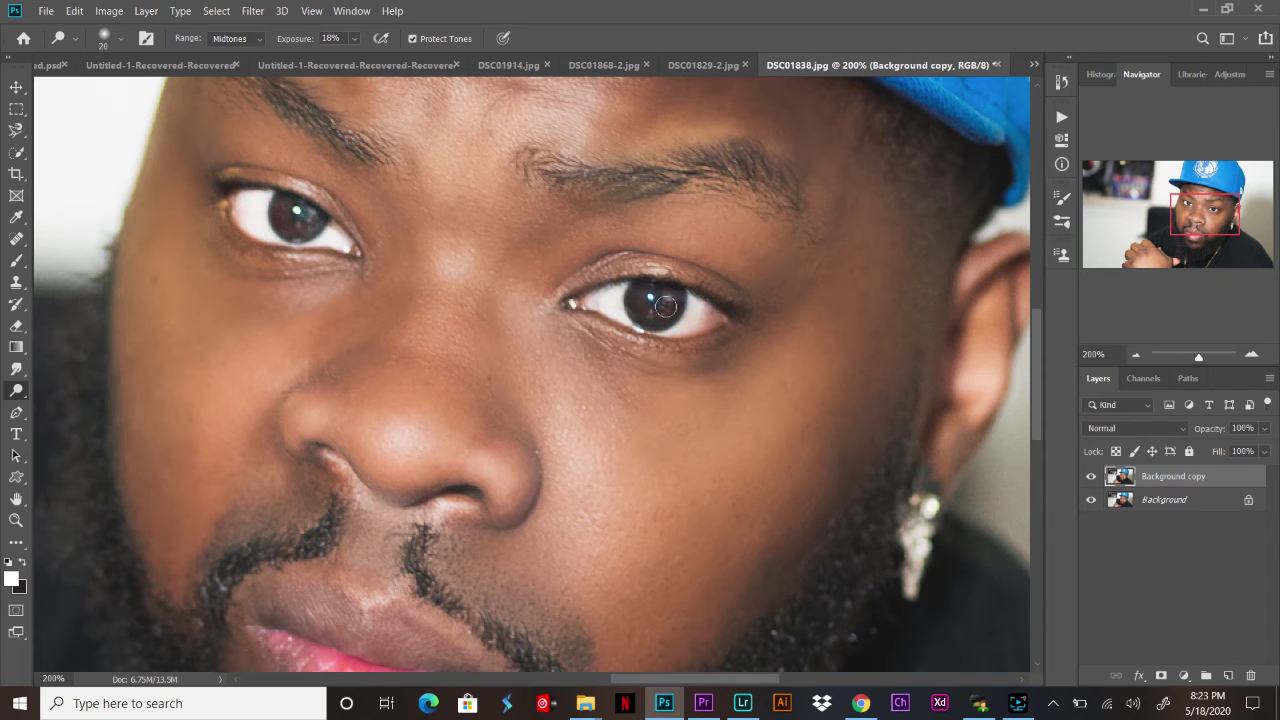
pyautogui.press('[')
pyautogui.moveTo(591, 297); pyautogui.dragTo(614, 290)
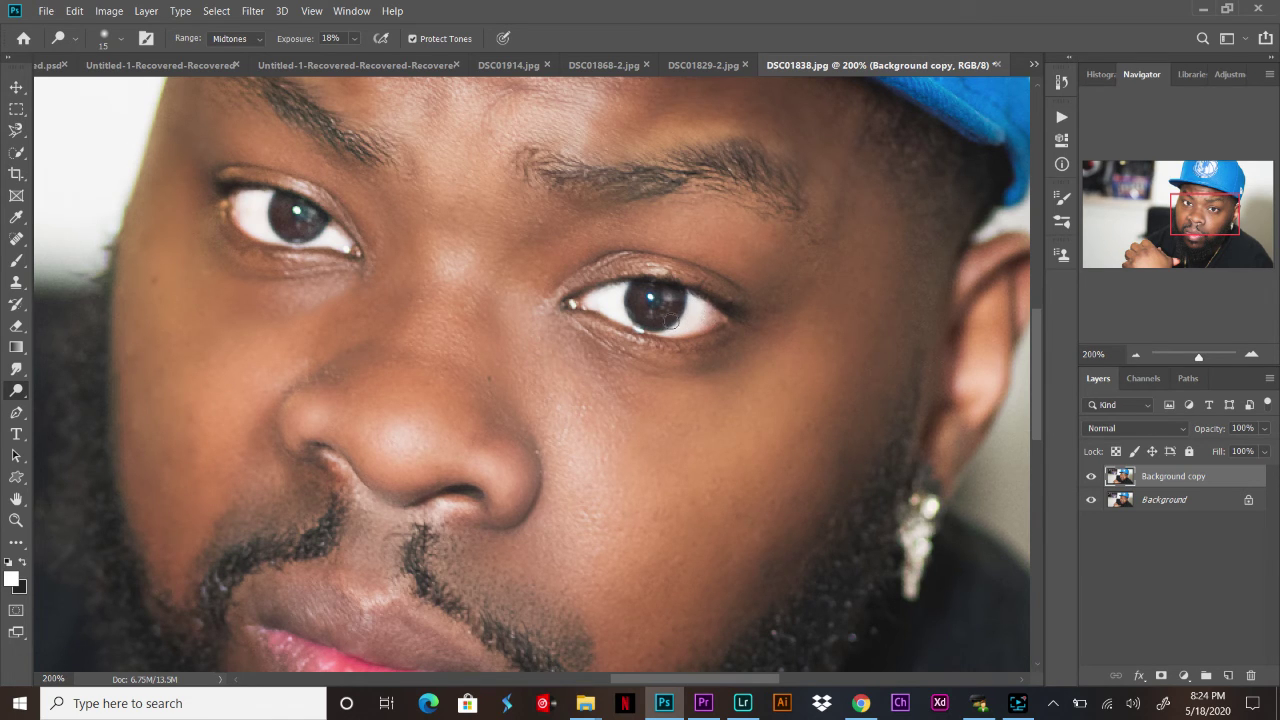
pyautogui.hotkey('ctrl', '-')
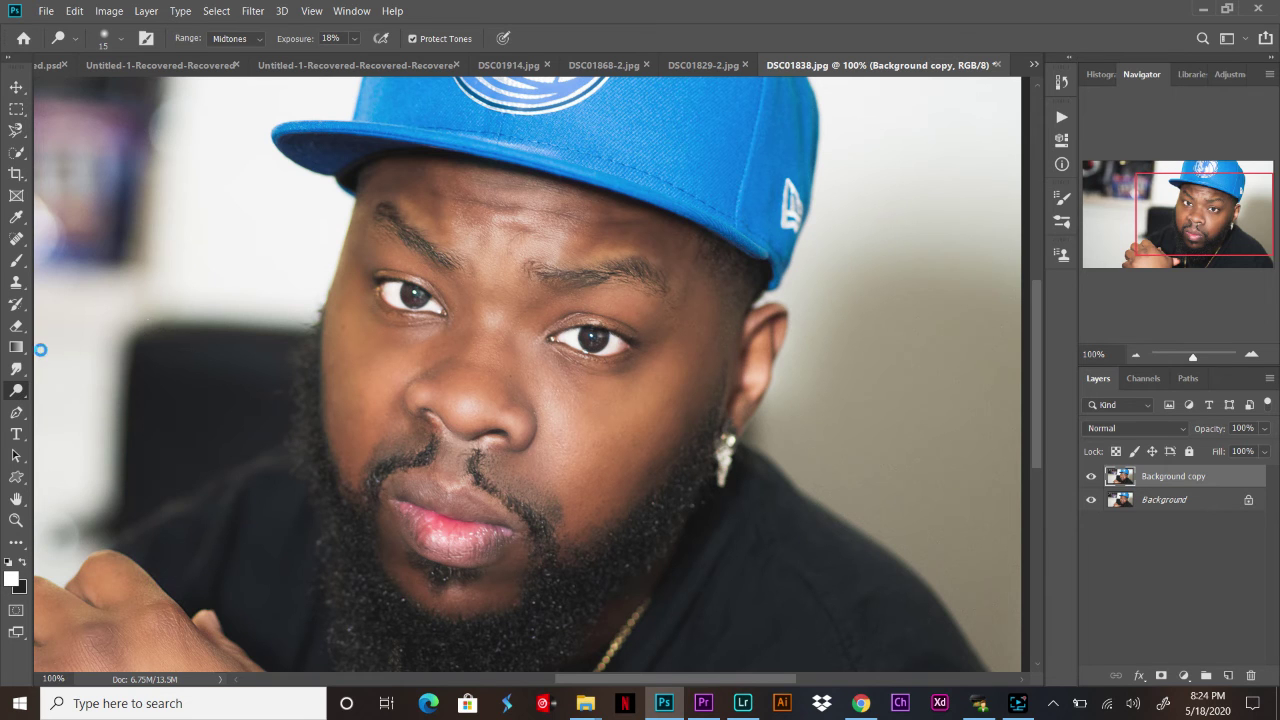
# Step: Dismiss the accidental Open dialog and select the Burn tool at Shadows, 9% exposure
pyautogui.hotkey('ctrl', 'o')
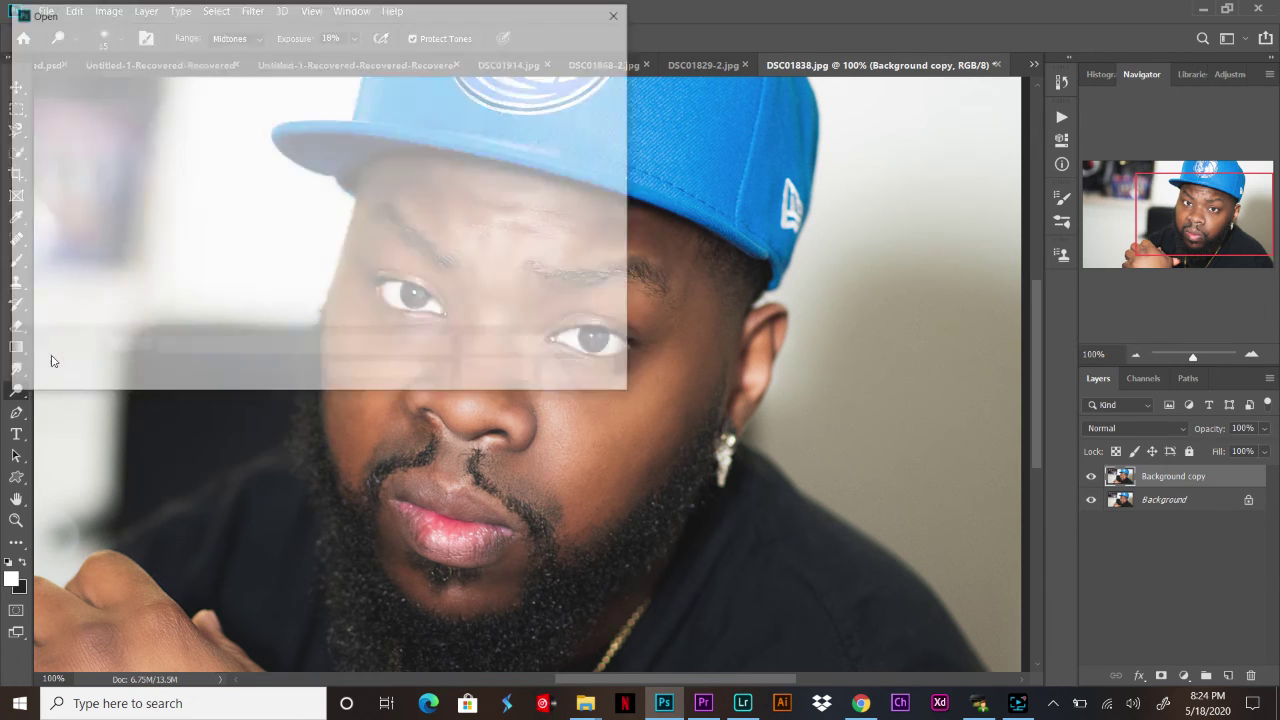
pyautogui.click(617, 12)
pyautogui.hotkey('shift', 'o')
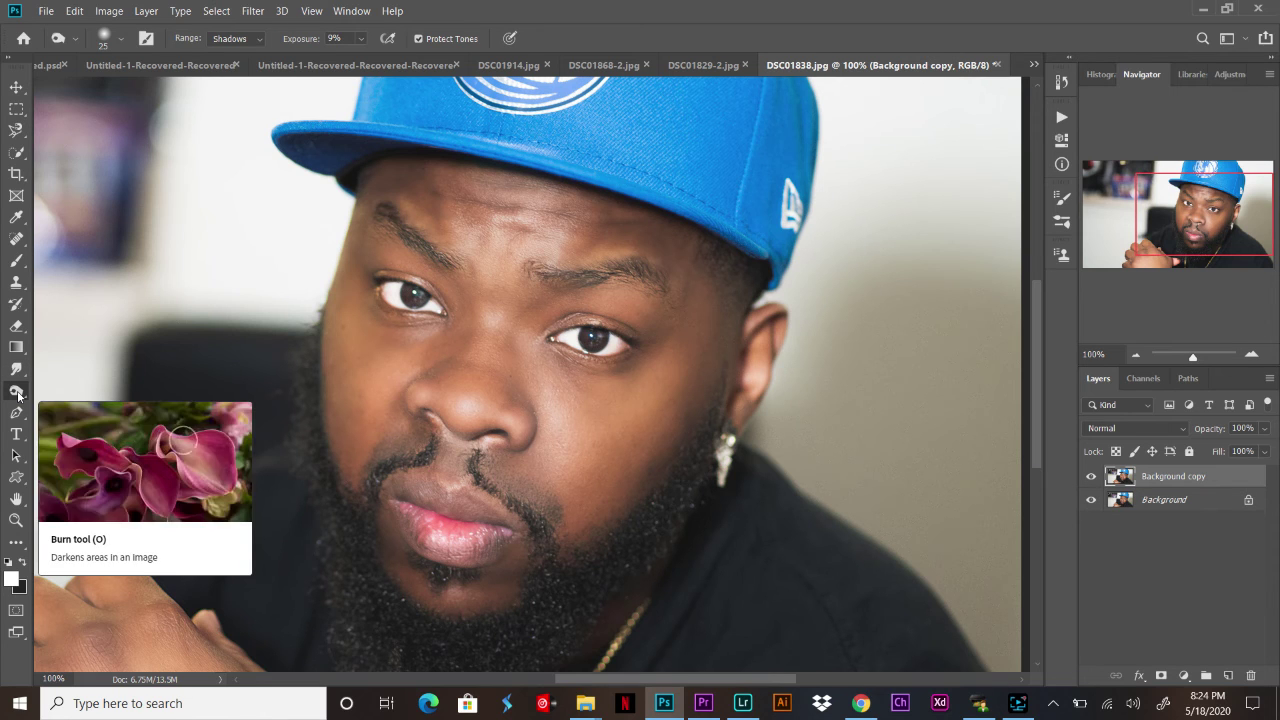
# Step: Burn both eyebrows to darken them, enlarging the brush for a second pass on the left
pyautogui.press(']')
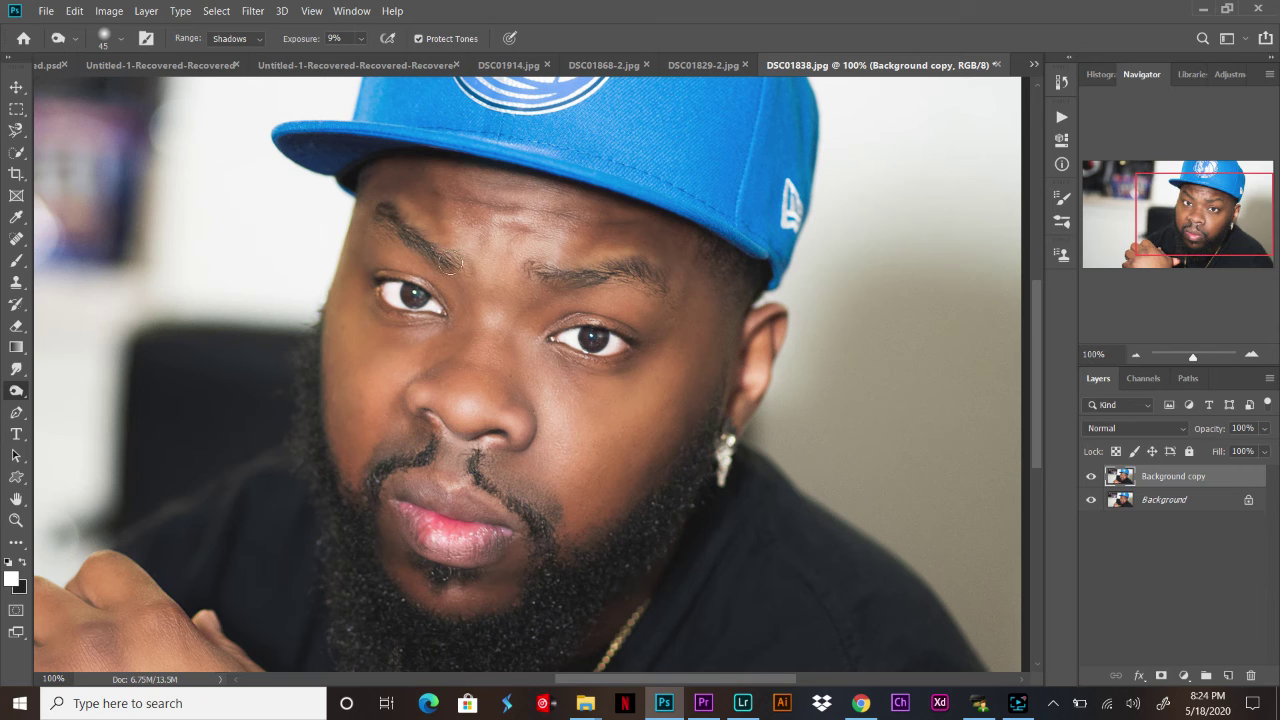
pyautogui.moveTo(420, 245); pyautogui.dragTo(386, 214)
pyautogui.moveTo(661, 286); pyautogui.dragTo(620, 274)
pyautogui.press(']')
pyautogui.press(']')
pyautogui.press(']')
pyautogui.press(']')
pyautogui.press(']')
pyautogui.press(']')
pyautogui.moveTo(430, 218)
pyautogui.mouseDown()
pyautogui.moveTo(410, 190)
pyautogui.moveTo(374, 188)
pyautogui.mouseUp()
# Step: Burn the beard edge and mustache, shrinking the brush down to size 10
pyautogui.press('[')
pyautogui.press('[')
pyautogui.press('[')
pyautogui.press('[')
pyautogui.press('[')
pyautogui.press('[')
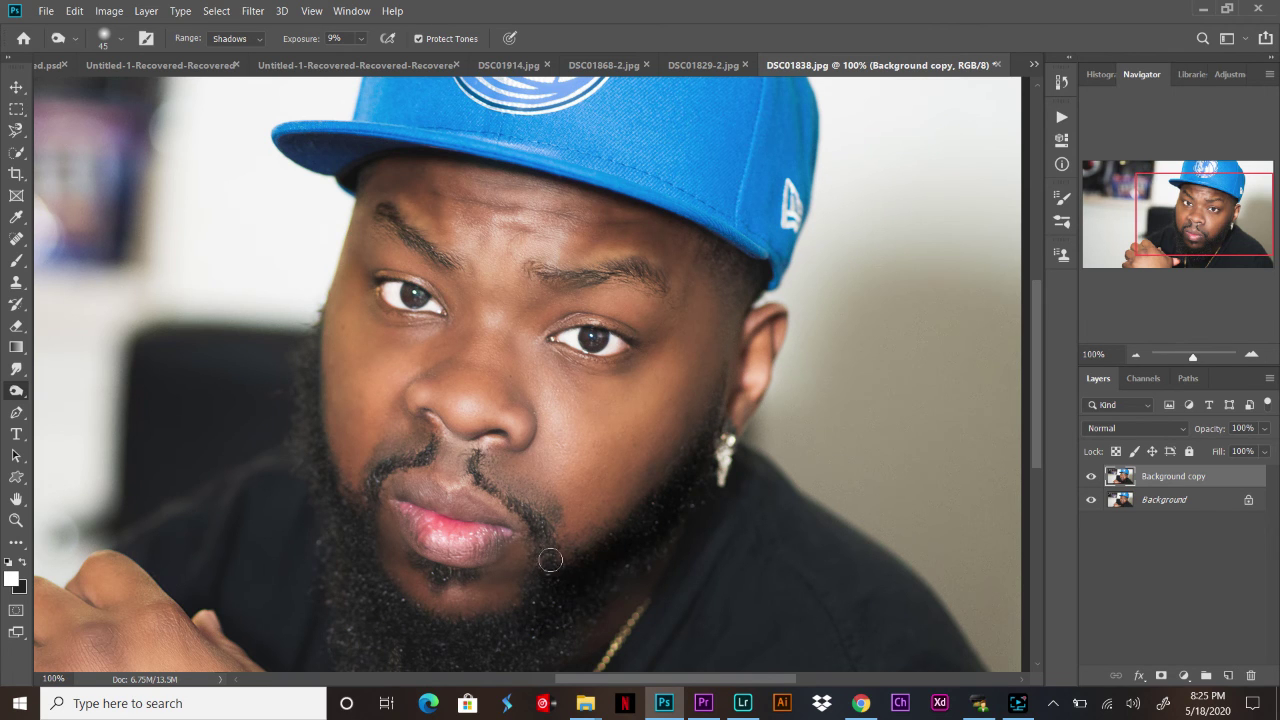
pyautogui.moveTo(547, 537); pyautogui.dragTo(538, 526)
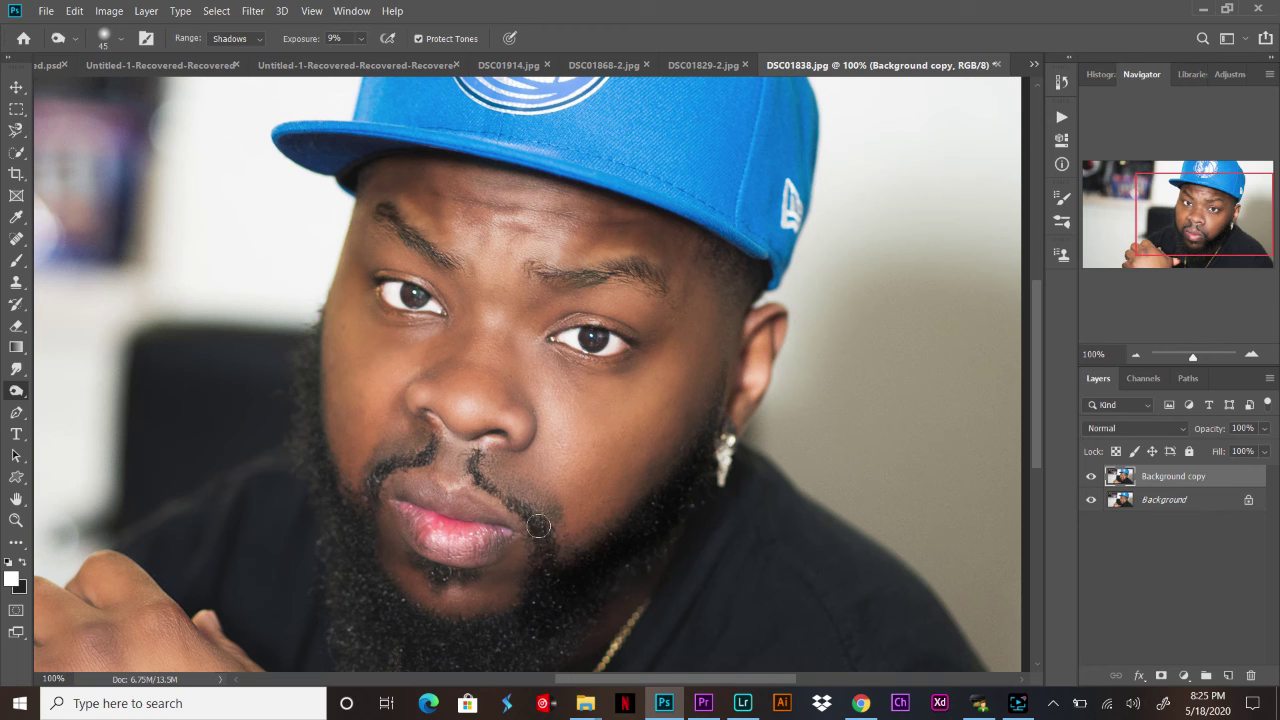
pyautogui.press('[')
pyautogui.moveTo(476, 470); pyautogui.dragTo(495, 490)
pyautogui.moveTo(433, 452)
pyautogui.mouseDown()
pyautogui.moveTo(388, 460)
pyautogui.moveTo(368, 512)
pyautogui.mouseUp()
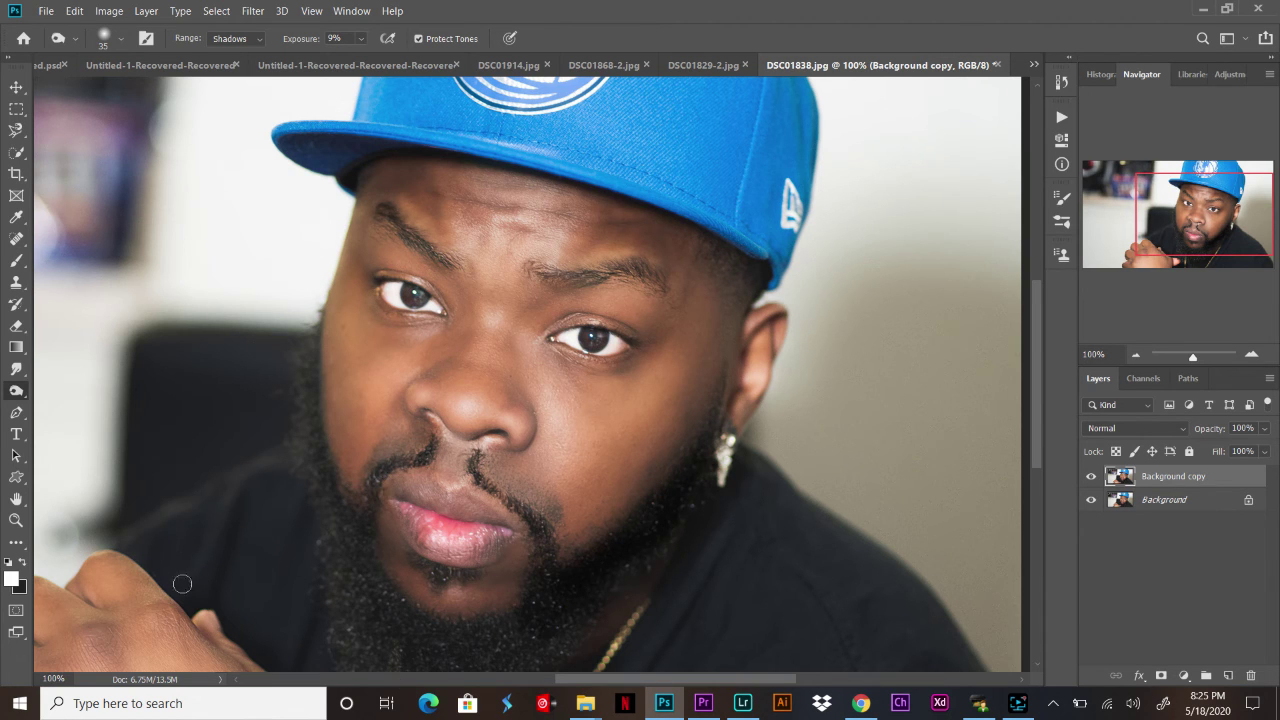
pyautogui.press(']')
pyautogui.press('[')
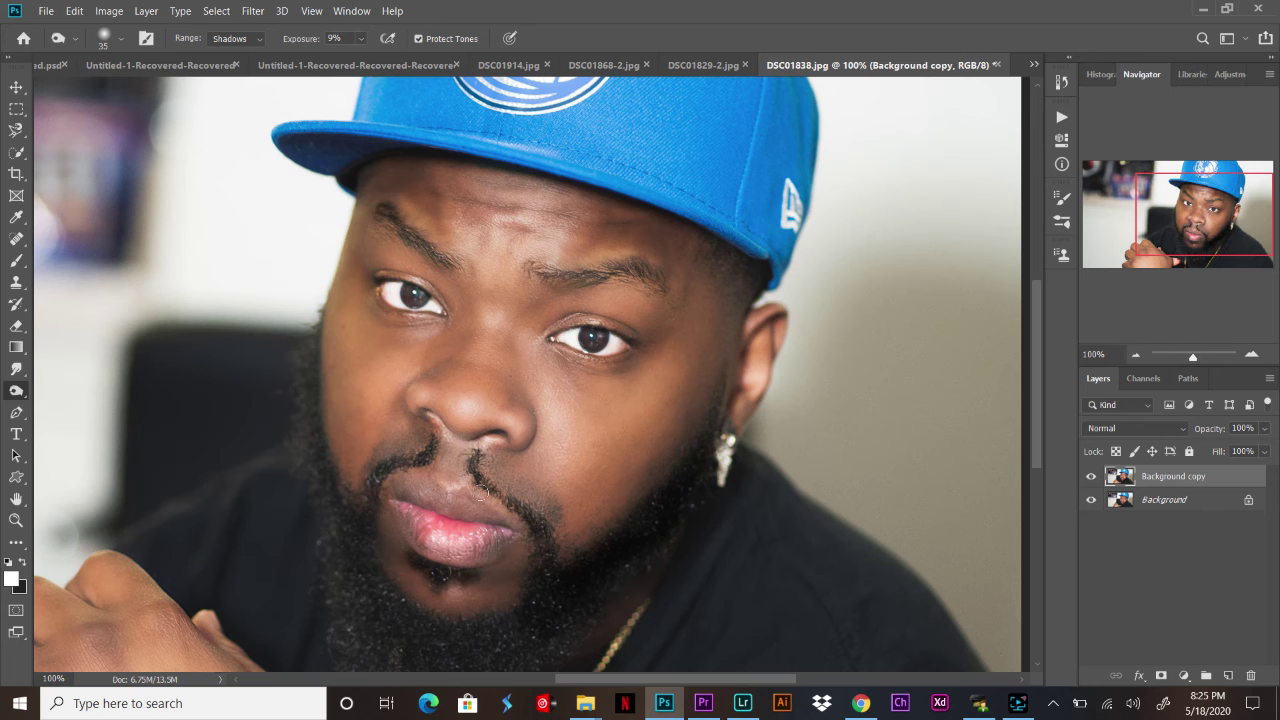
pyautogui.press('[')
pyautogui.press('[')
pyautogui.press('[')
# Step: Undo a burn stroke, enlarge the Burn brush, and darken the temple hairline
pyautogui.press(']')
pyautogui.press(']')
pyautogui.press('[')
pyautogui.press('[')
pyautogui.press('[')
pyautogui.click(74, 10)
pyautogui.click(110, 23)
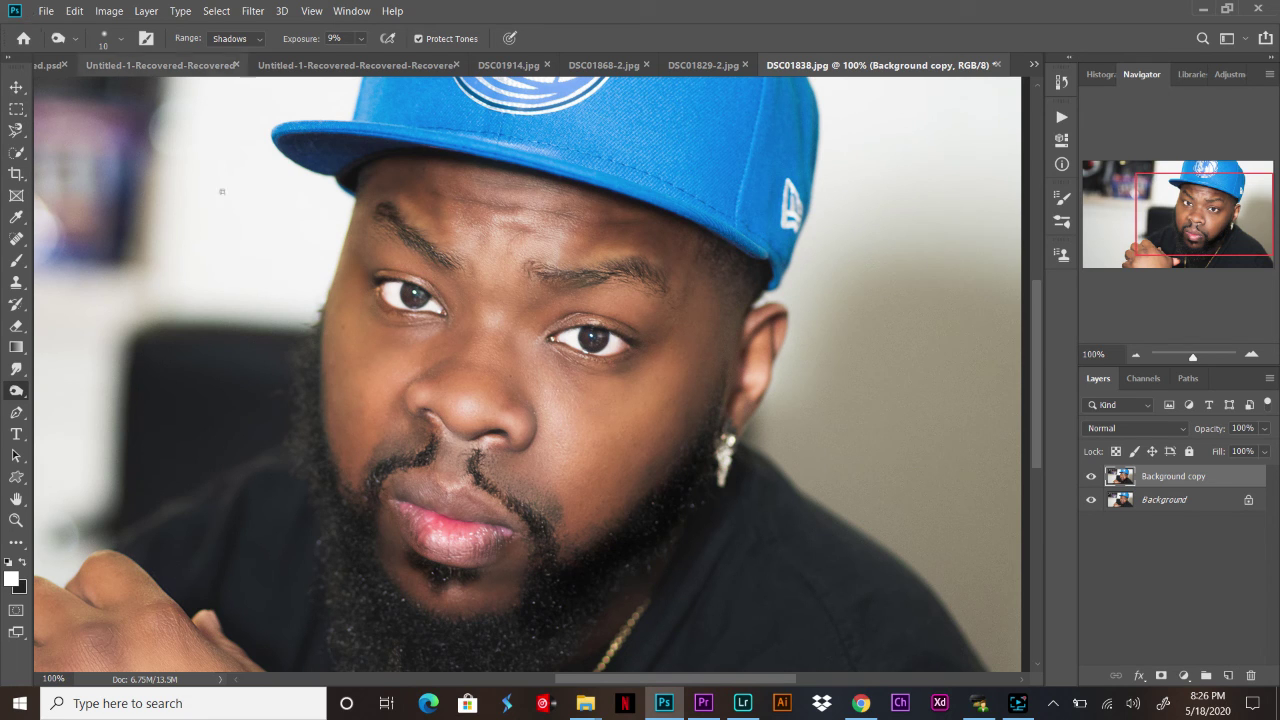
pyautogui.press(']')
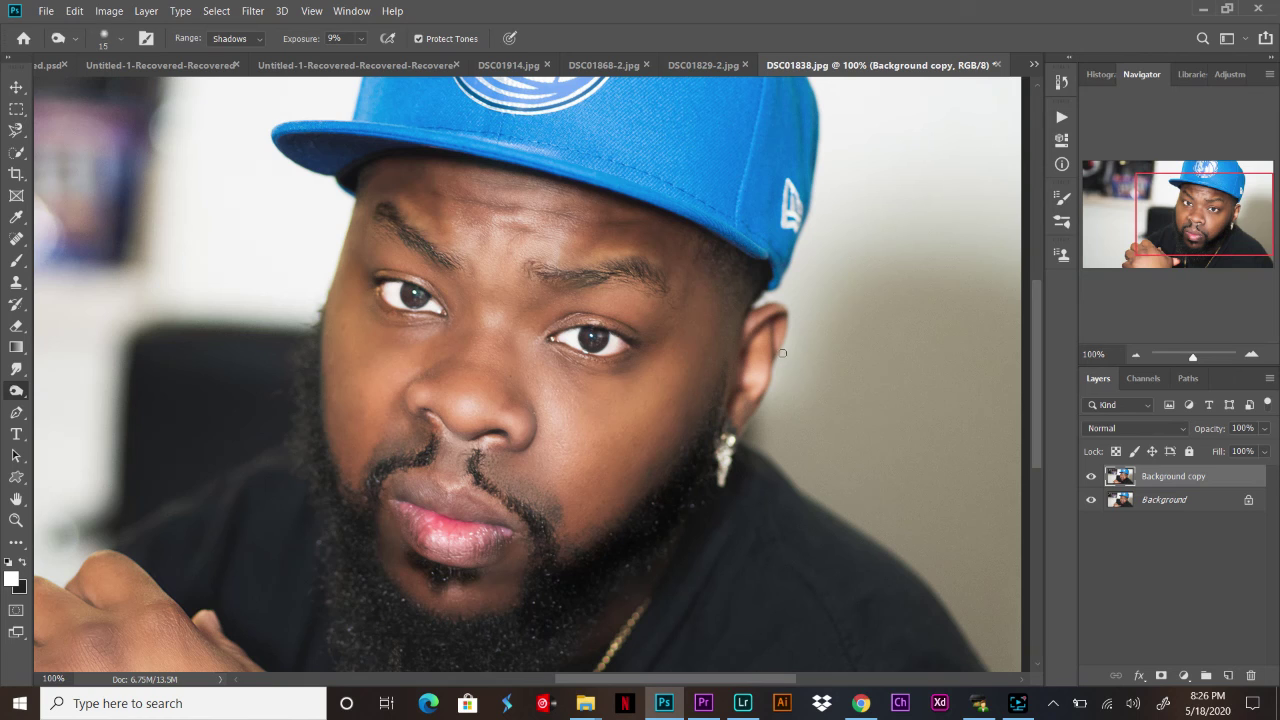
pyautogui.press(']')
pyautogui.press(']')
pyautogui.press(']')
pyautogui.press(']')
pyautogui.moveTo(730, 255)
pyautogui.mouseDown()
pyautogui.moveTo(720, 262)
pyautogui.moveTo(735, 309)
pyautogui.moveTo(717, 254)
pyautogui.moveTo(794, 329)
pyautogui.moveTo(700, 407)
pyautogui.mouseUp()
# Step: Burn in the shadows across the clenched hand's knuckles, enlarging the brush to 76
pyautogui.scroll(-1, 700, 407)
pyautogui.scroll(-2, 690, 430)
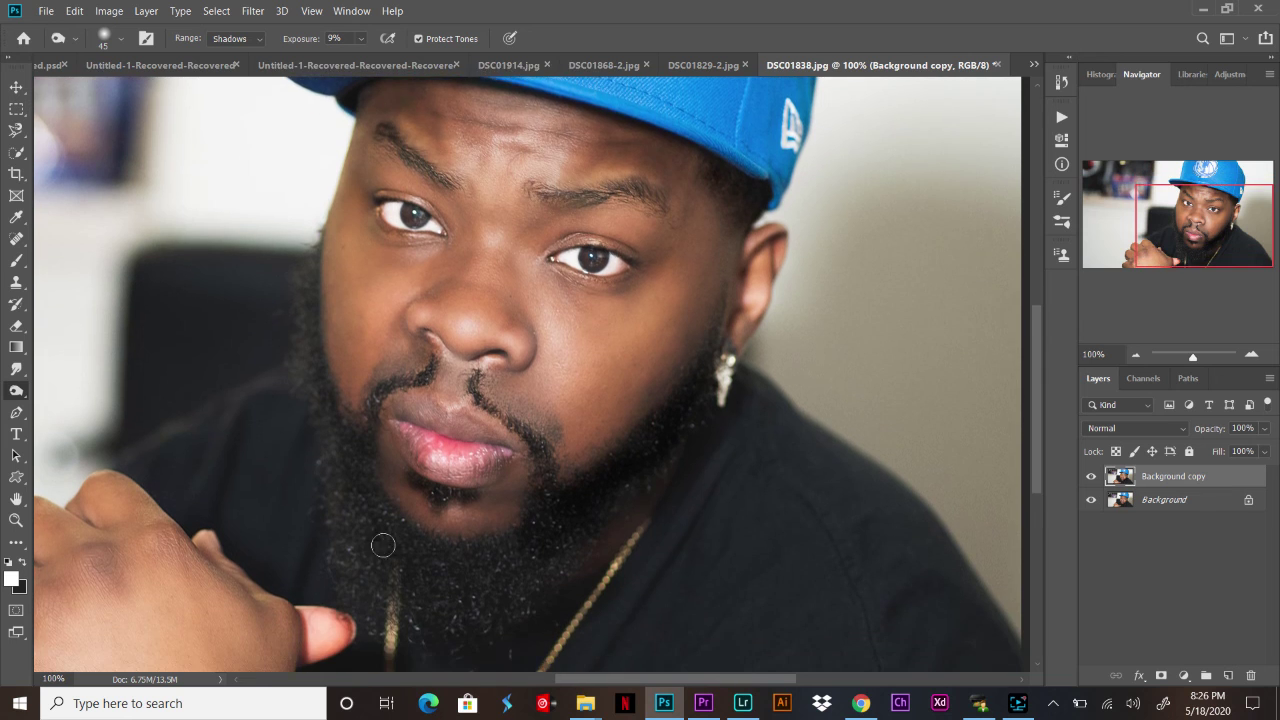
pyautogui.scroll(-1, 680, 460)
pyautogui.moveTo(645, 680); pyautogui.dragTo(555, 682)
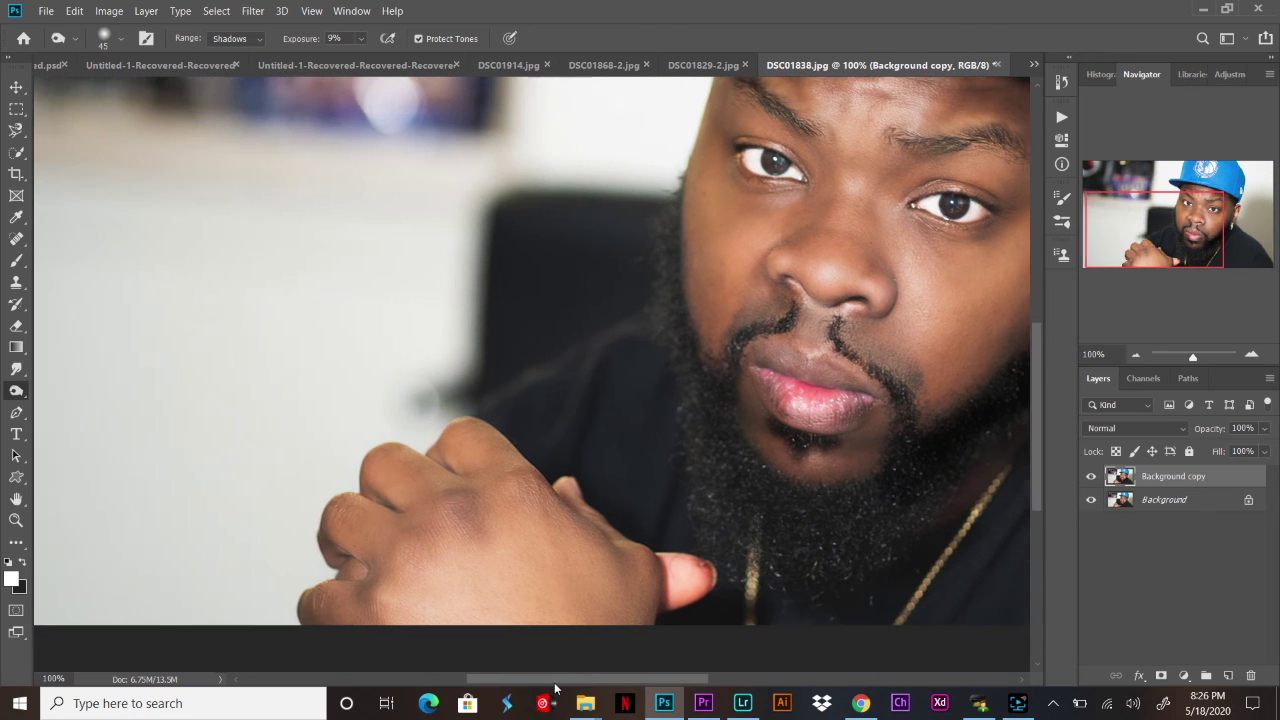
pyautogui.press(']')
pyautogui.press(']')
pyautogui.press(']')
pyautogui.press(']')
pyautogui.moveTo(474, 502)
pyautogui.mouseDown()
pyautogui.moveTo(384, 481)
pyautogui.moveTo(611, 587)
pyautogui.mouseUp()
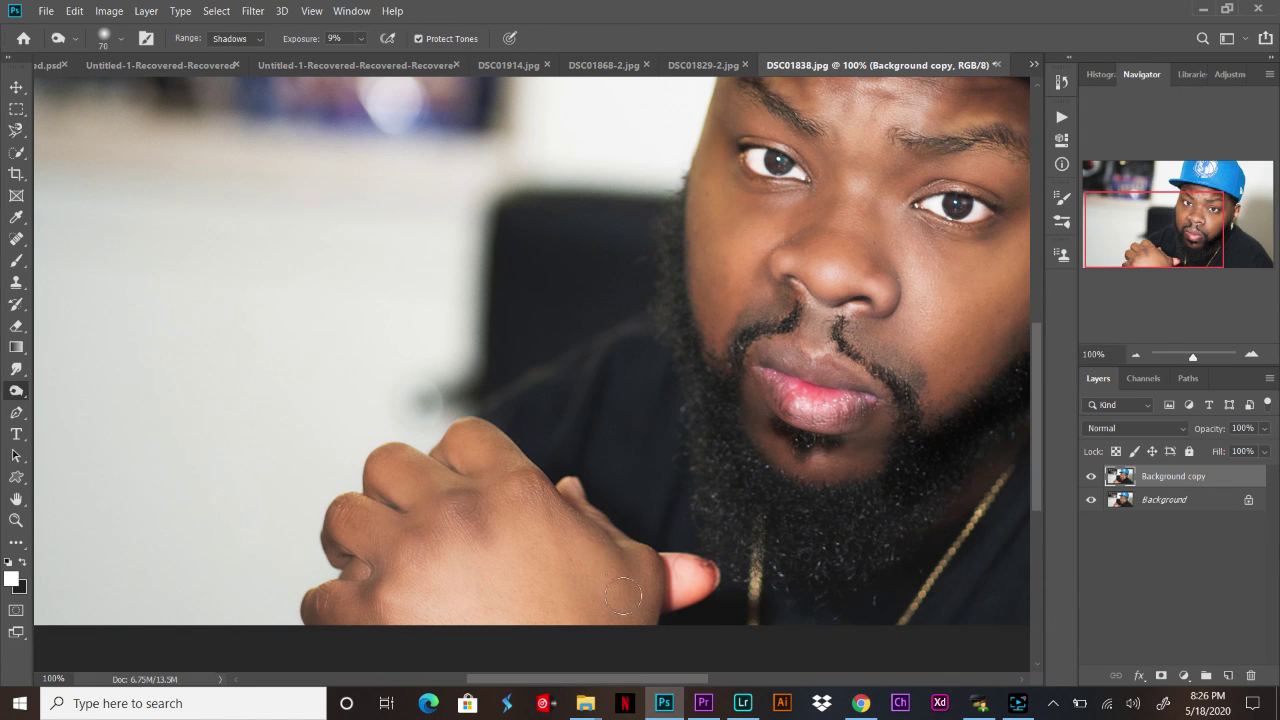
pyautogui.press('[')
pyautogui.hotkey('ctrl', '-')
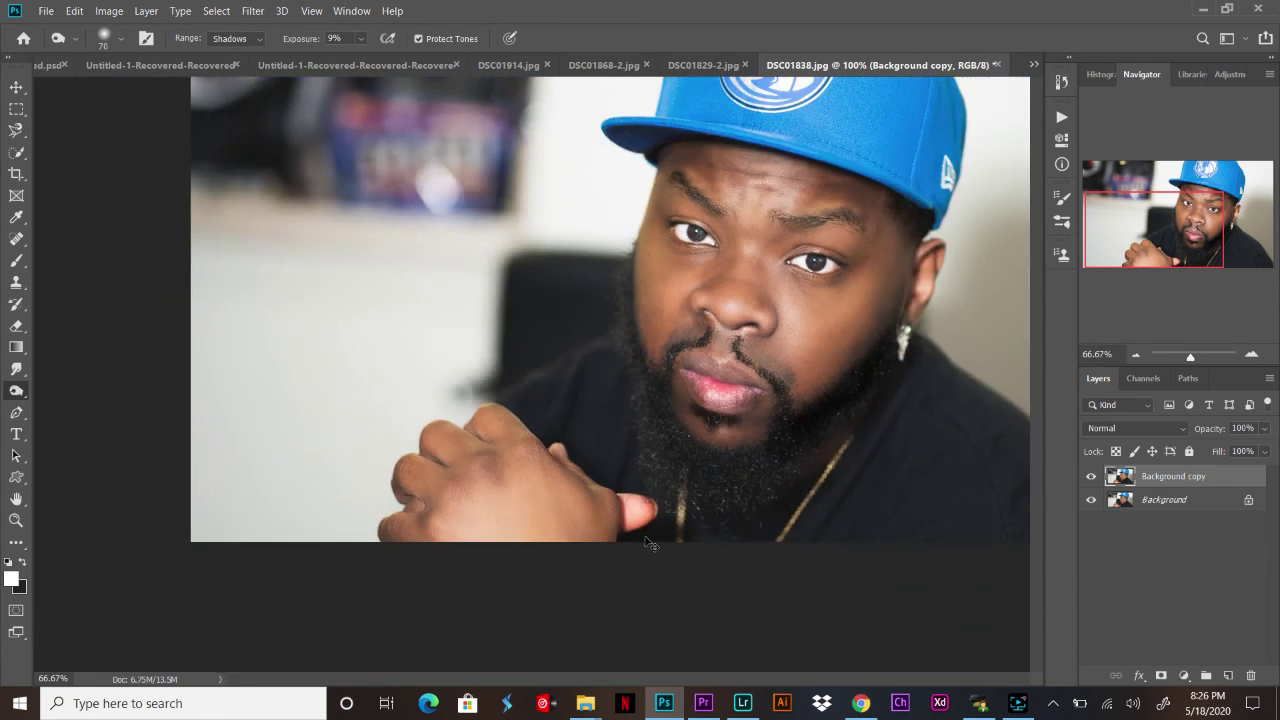
pyautogui.hotkey('ctrl', '-')
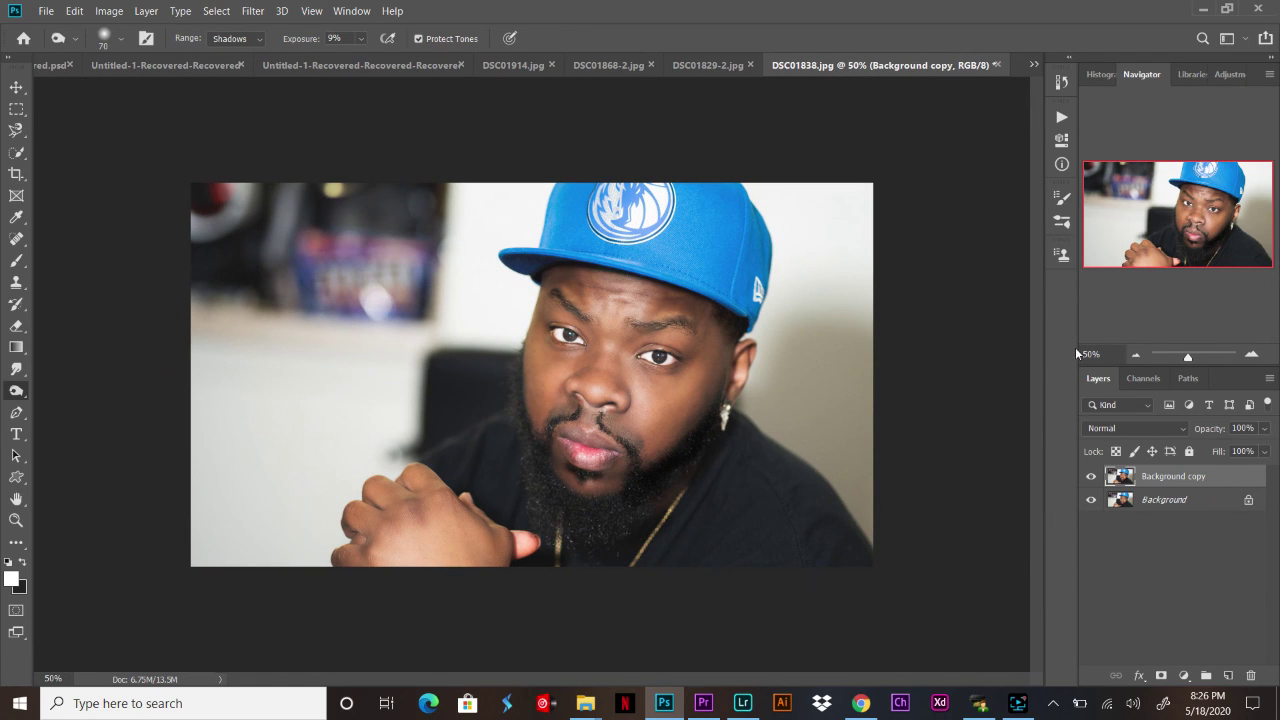
pyautogui.click(1091, 478)
pyautogui.click(1091, 478)
pyautogui.click(1091, 479)
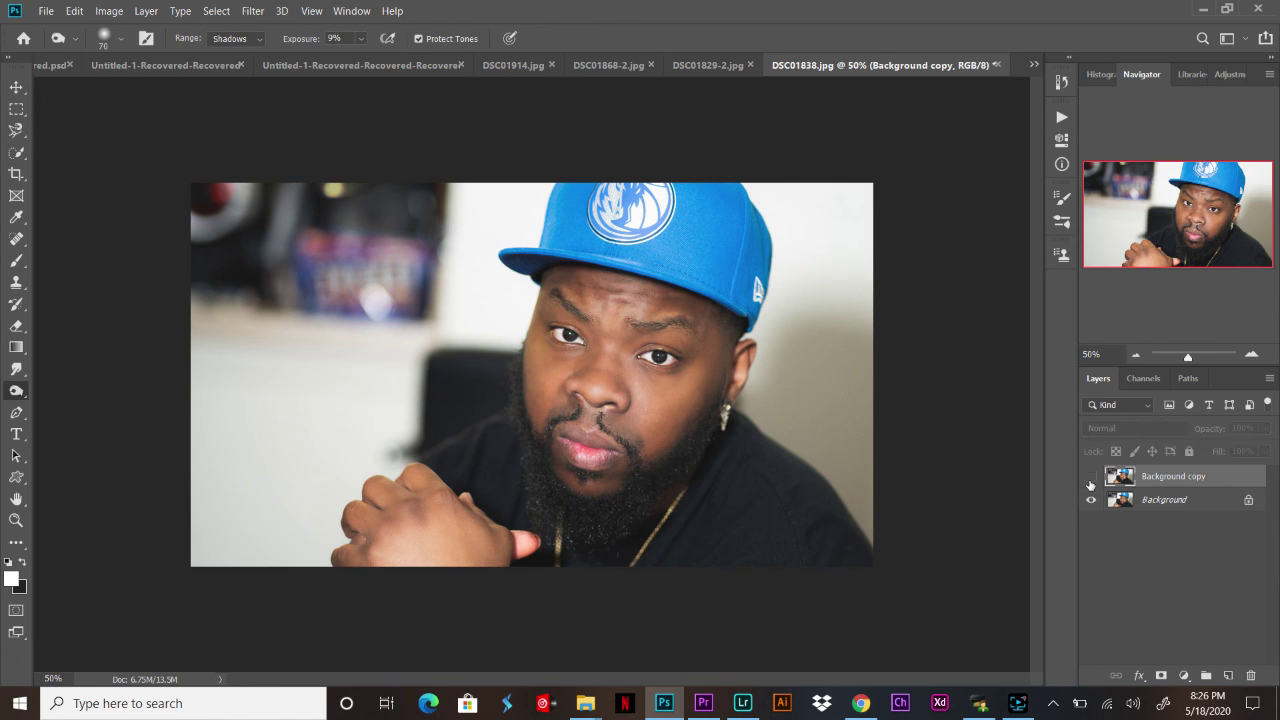
pyautogui.click(1091, 479)
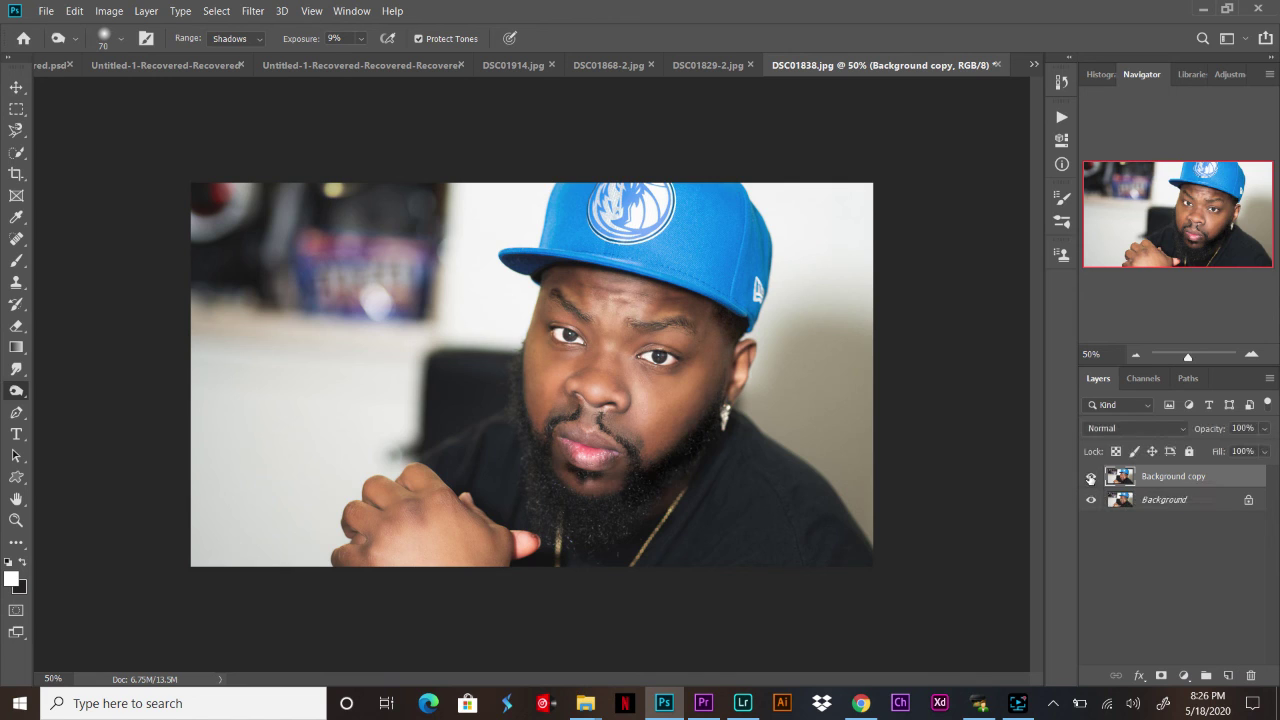
pyautogui.click(1091, 478)
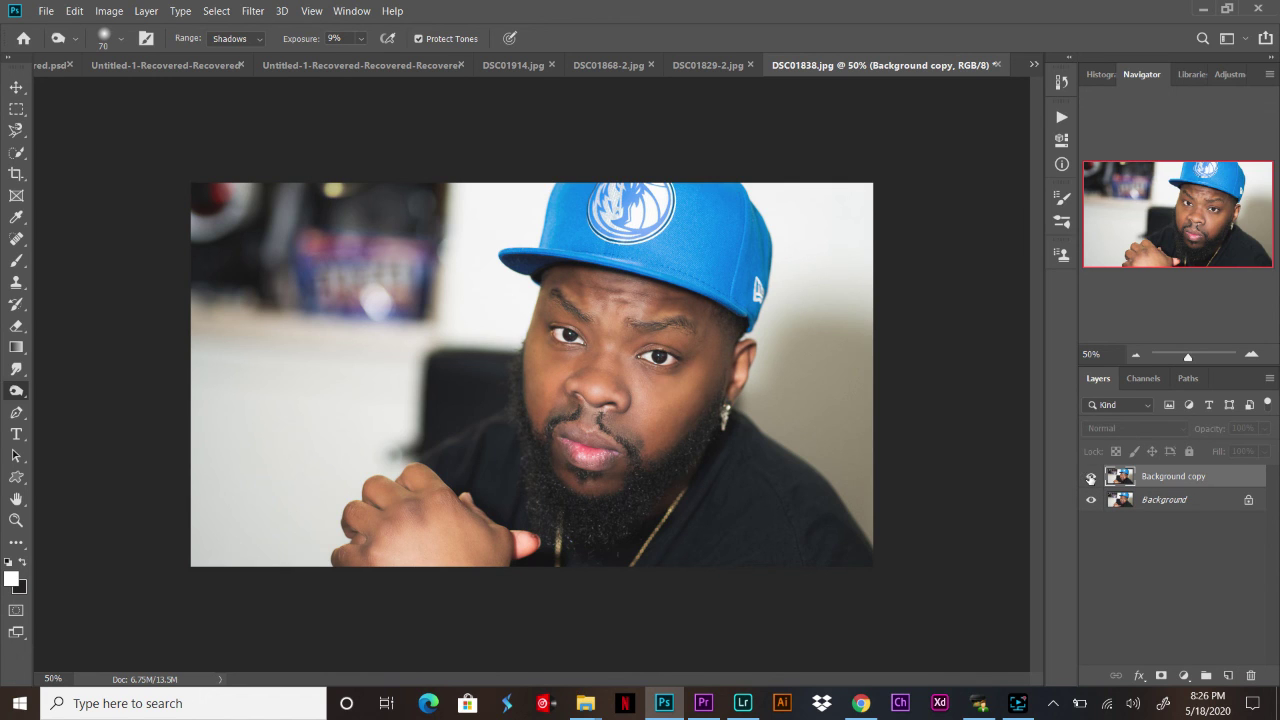
pyautogui.click(1091, 479)
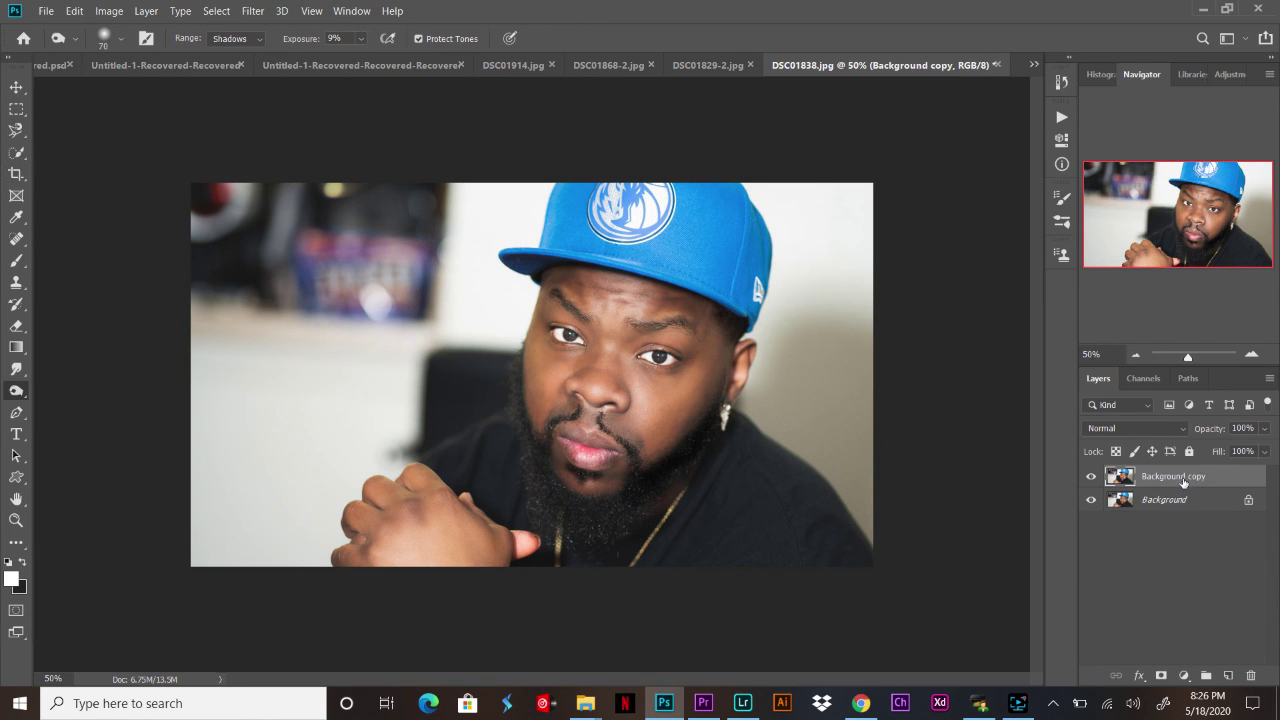
# Step: Merge the Background copy layer down into Background with Ctrl+E
pyautogui.rightClick(1215, 478)
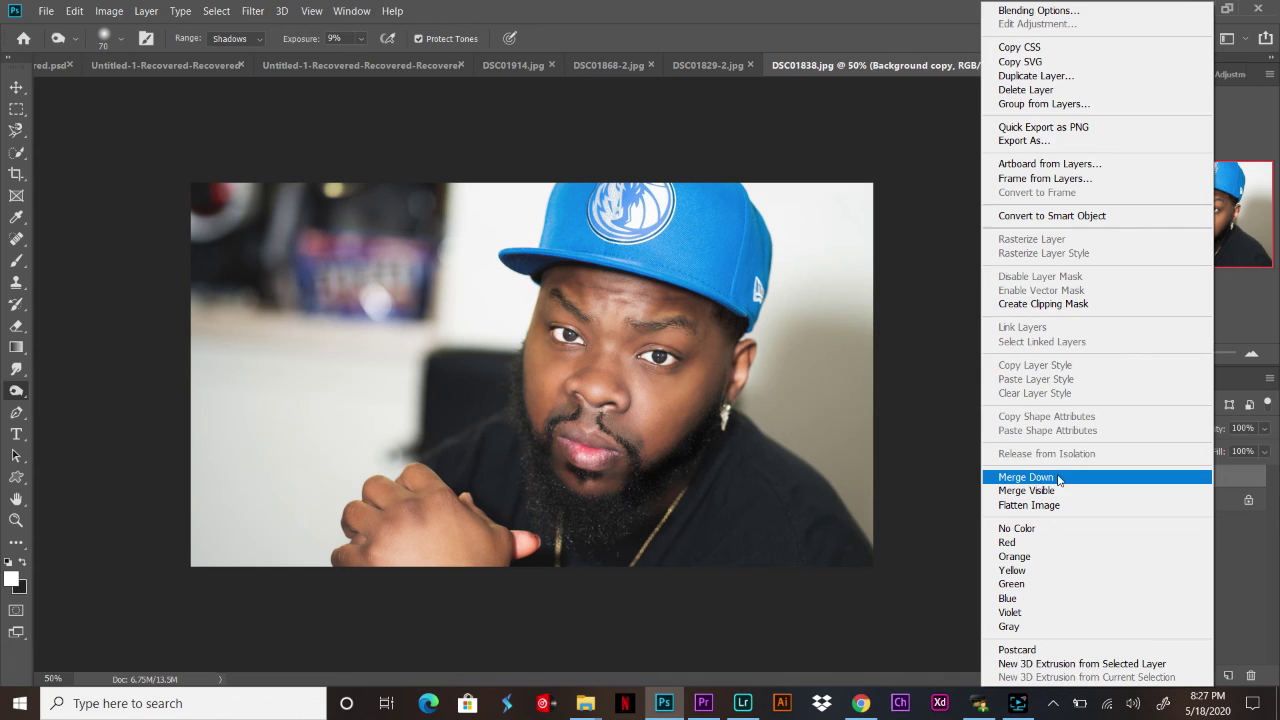
pyautogui.press('Escape')
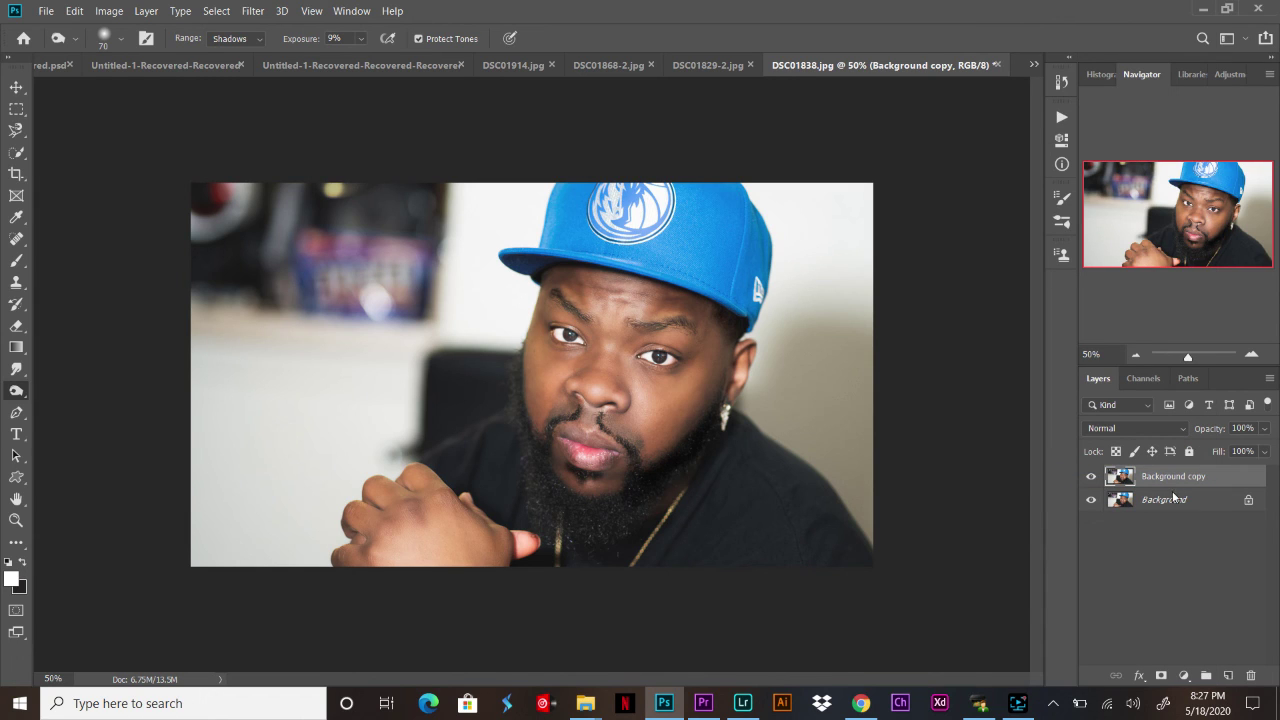
pyautogui.hotkey('ctrl', 'e')
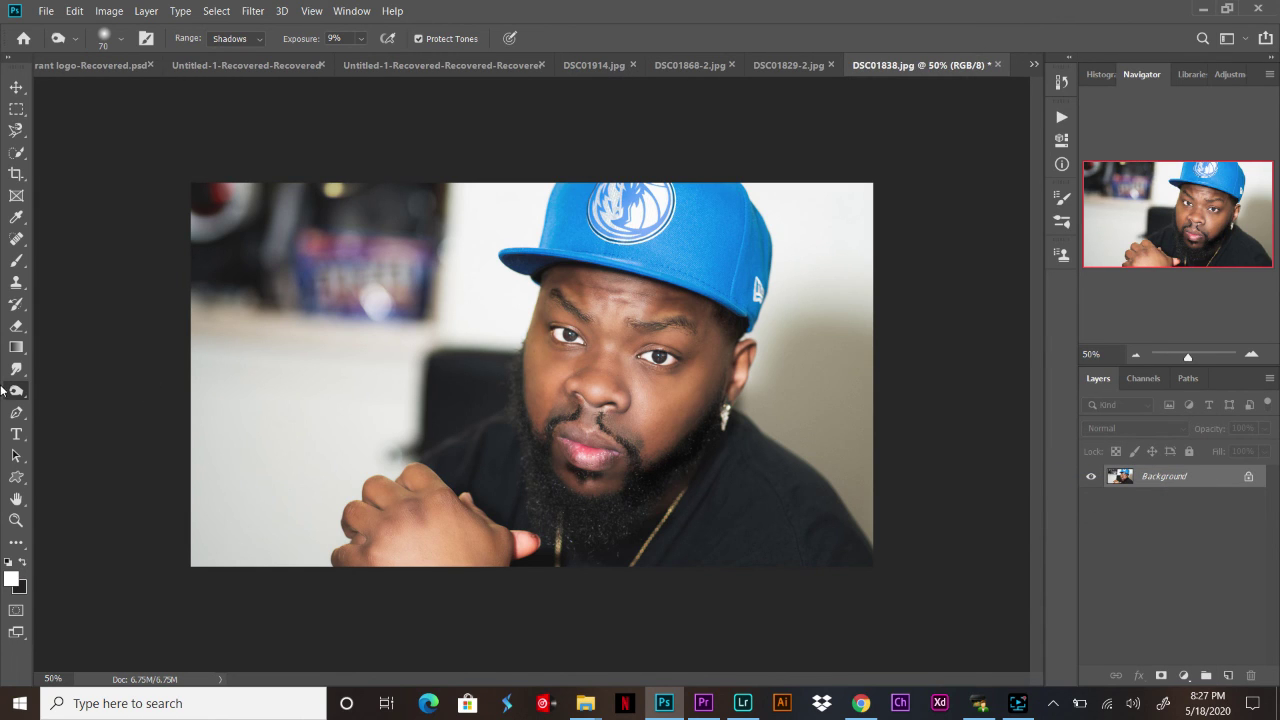
pyautogui.click(16, 174)
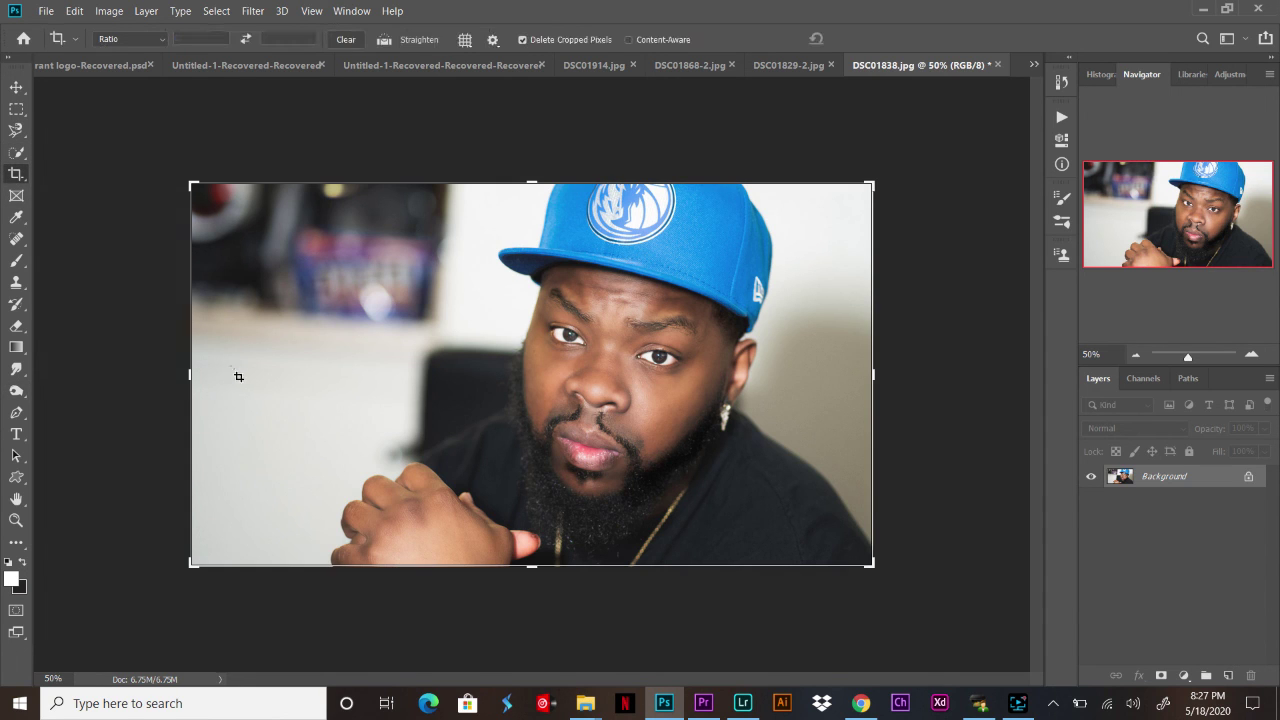
# Step: Crop away part of the blurred background on the portrait's left side
pyautogui.moveTo(193, 374); pyautogui.dragTo(256, 376)
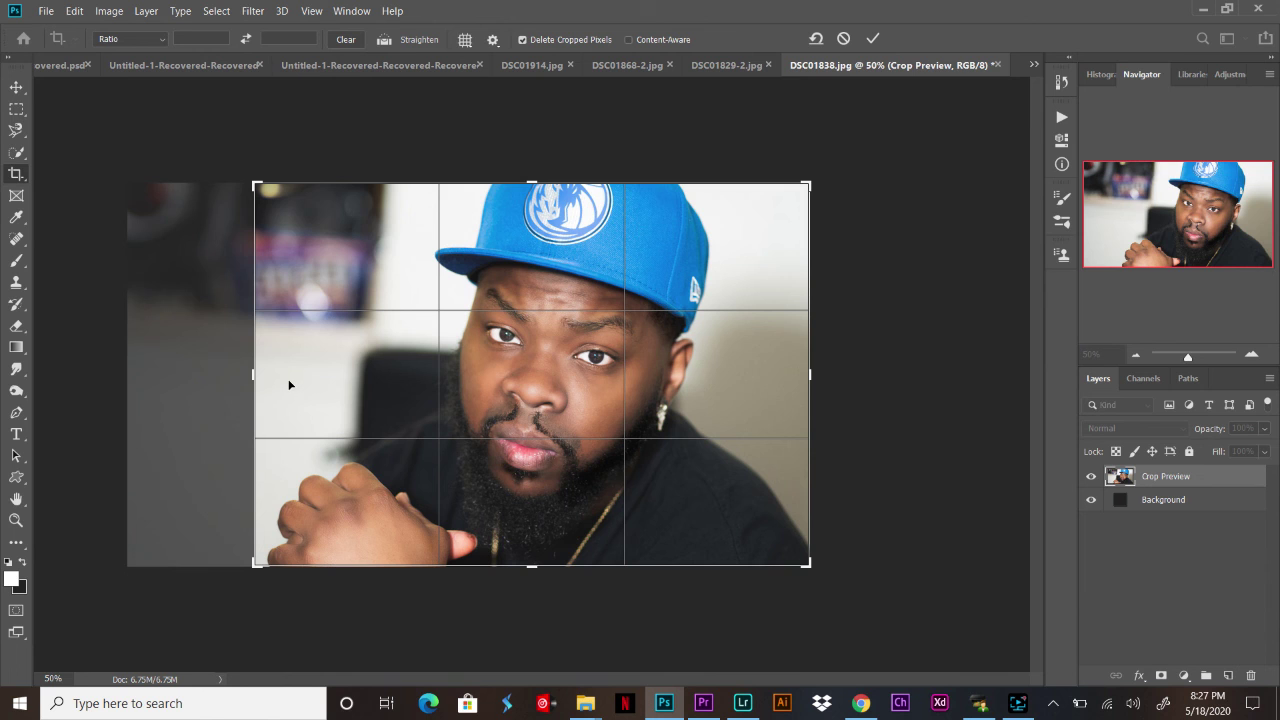
pyautogui.press('Return')
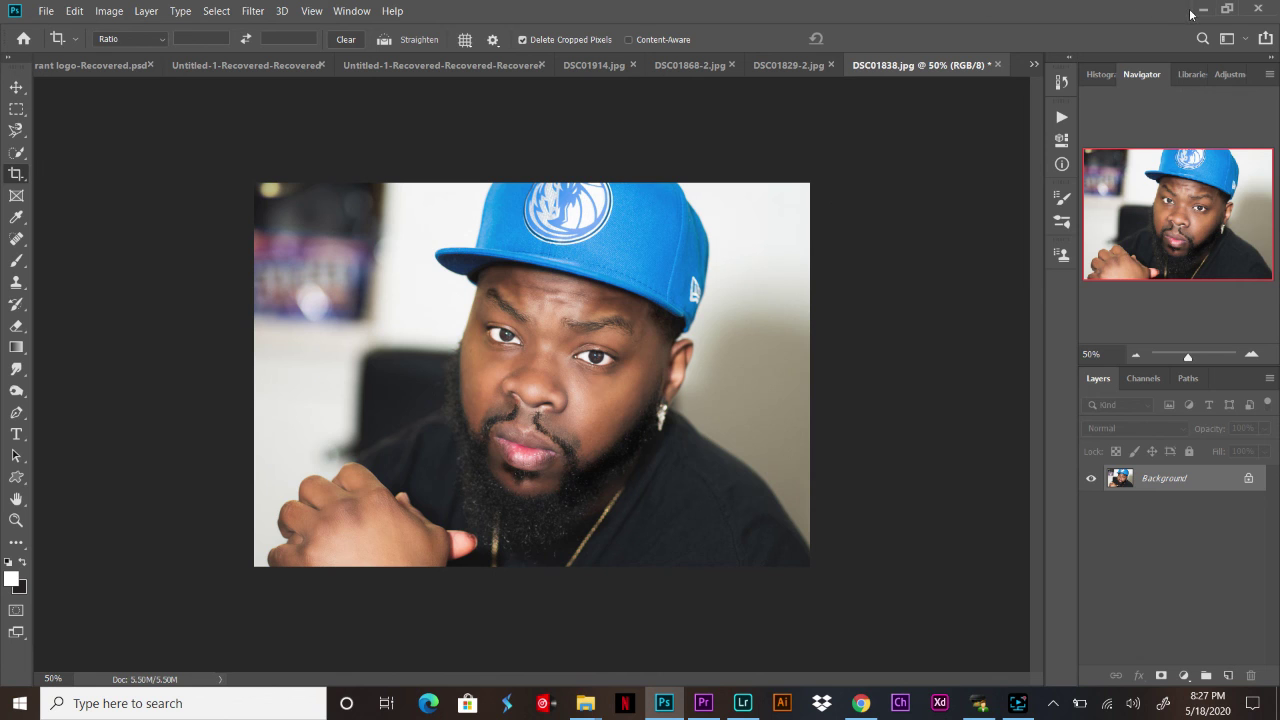
pyautogui.click(585, 703)
# Step: Drag CRMP LOGO 3D WHT.png from the Lightroom CC Saved Photos folder onto the portrait
pyautogui.click(538, 640)
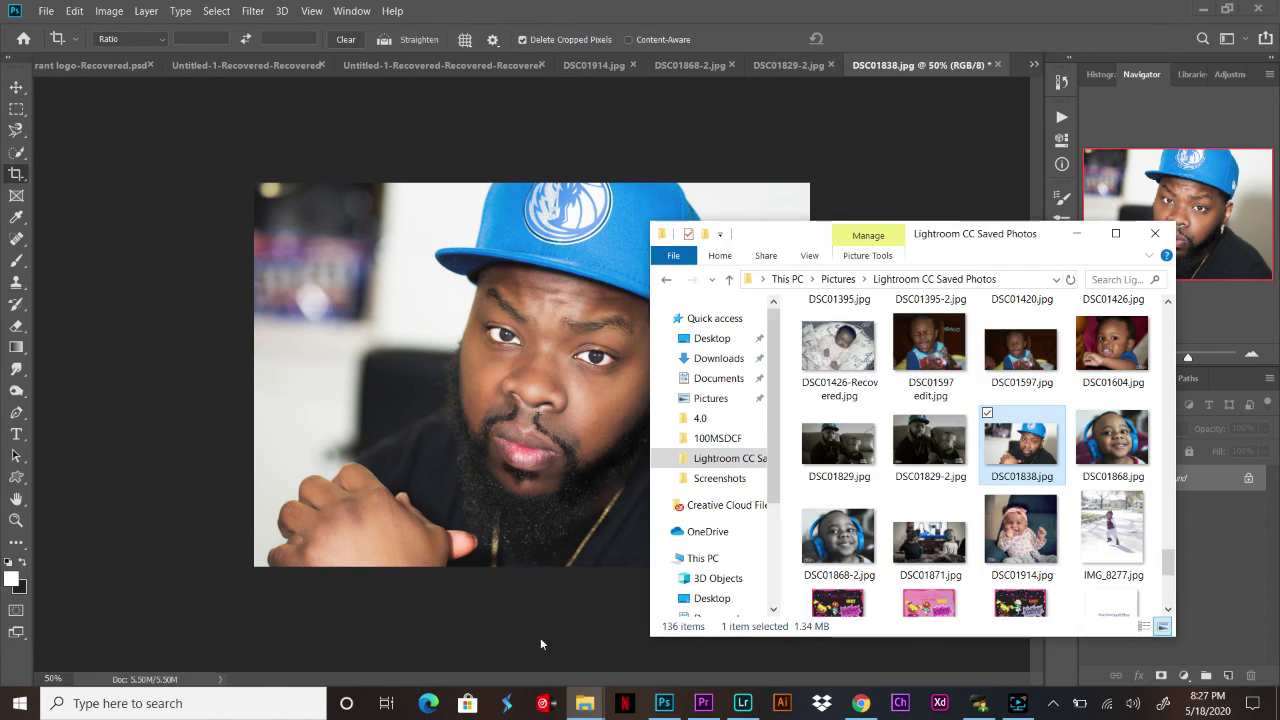
pyautogui.scroll(10, 1120, 450)
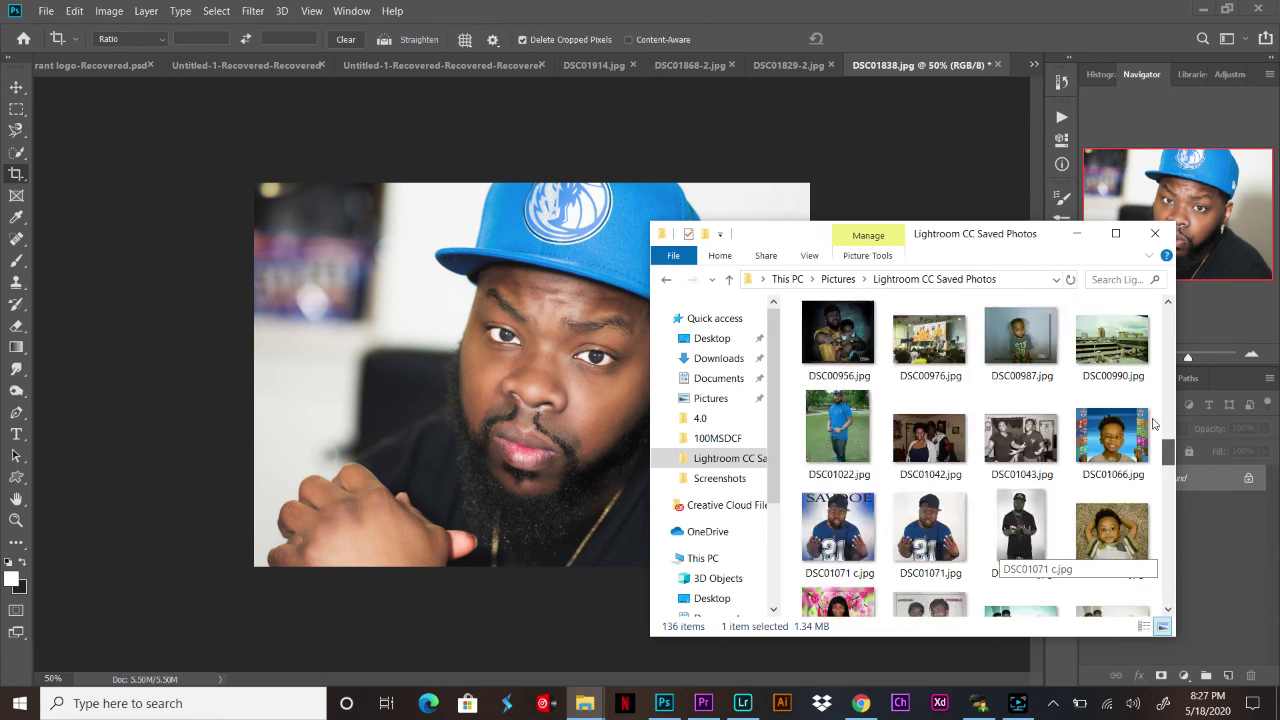
pyautogui.scroll(10, 1112, 345)
pyautogui.moveTo(930, 555)
pyautogui.mouseDown()
pyautogui.moveTo(444, 563)
pyautogui.moveTo(420, 523)
pyautogui.mouseUp()
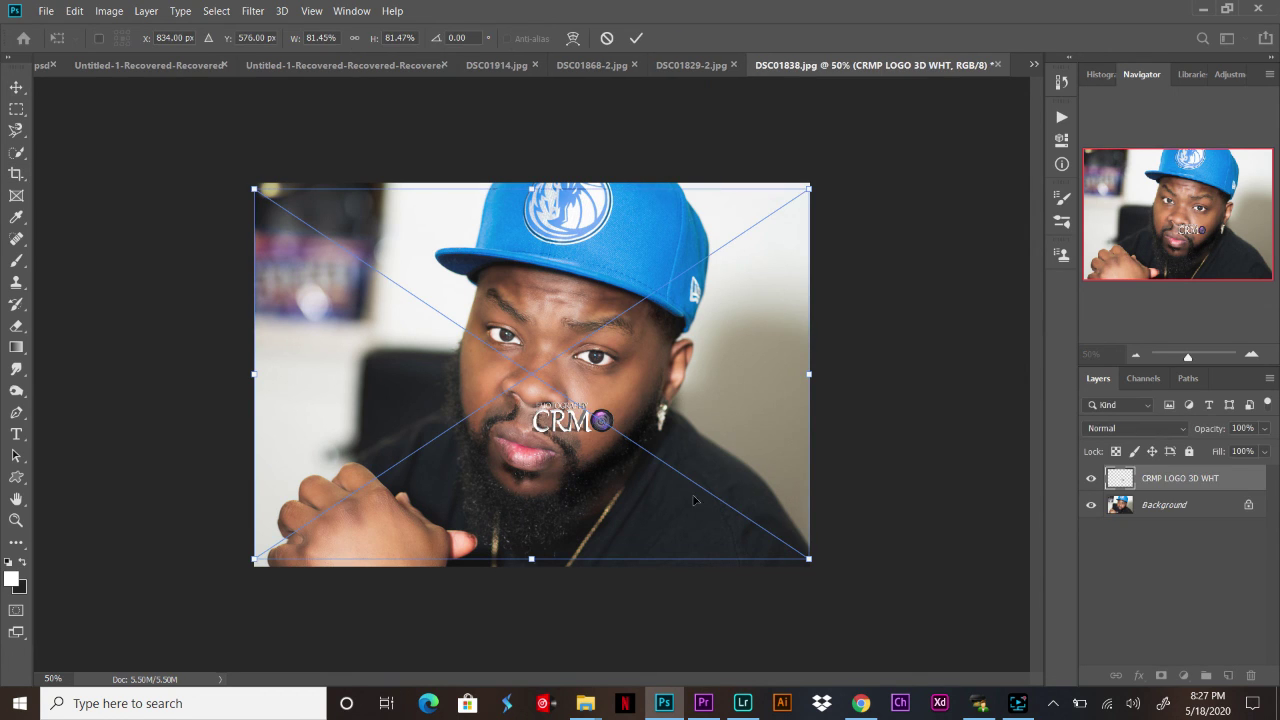
# Step: Scale the logo to about 61% and commit it in the lower-right corner
pyautogui.moveTo(590, 421); pyautogui.dragTo(774, 548)
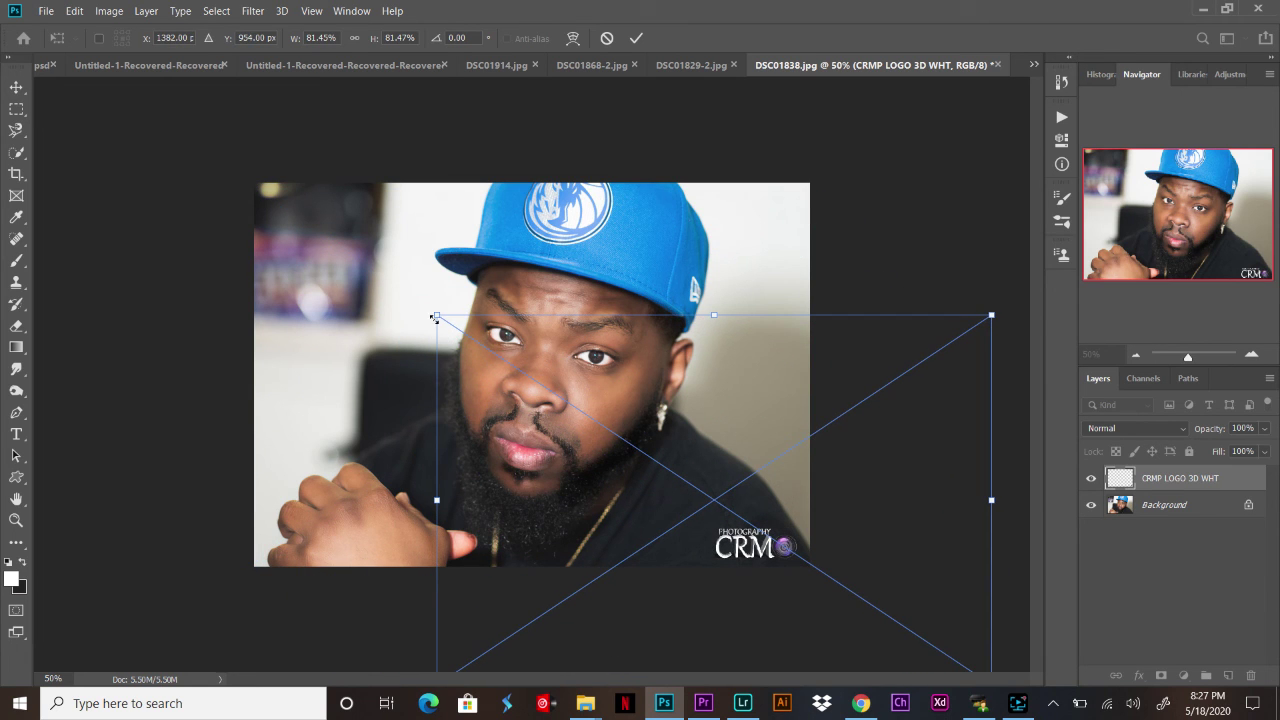
pyautogui.moveTo(435, 317); pyautogui.dragTo(574, 407)
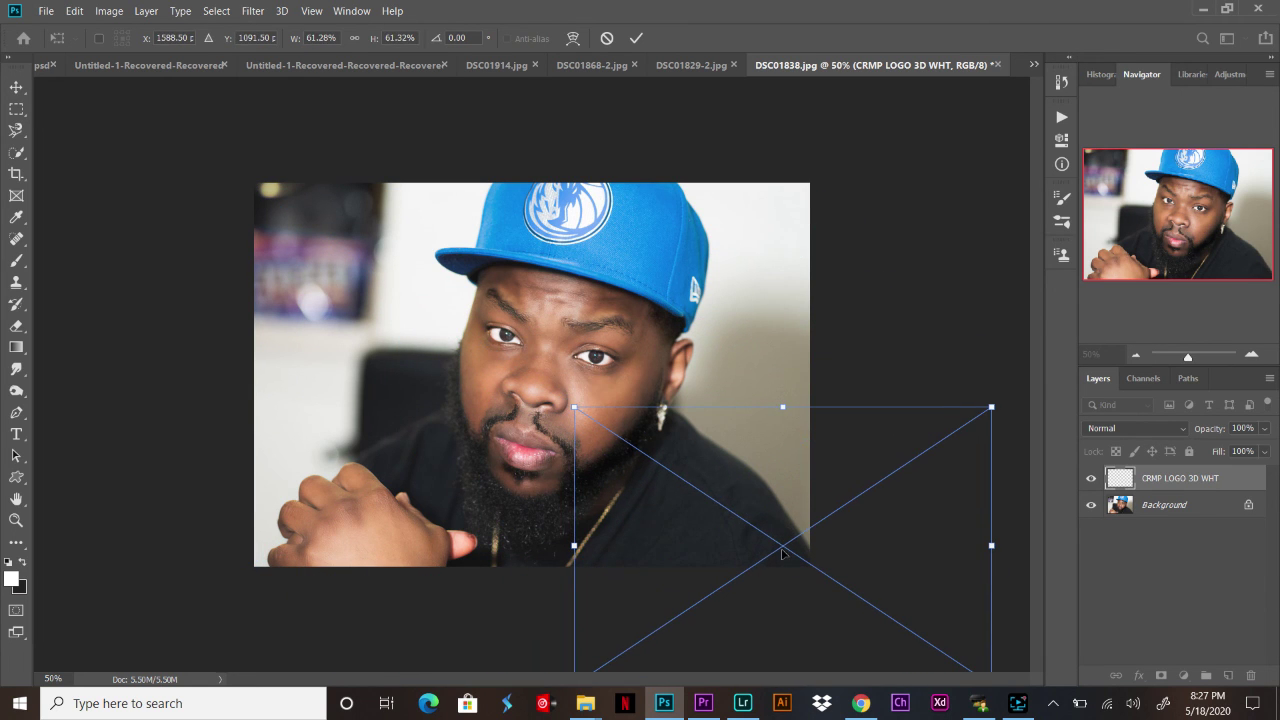
pyautogui.moveTo(783, 553); pyautogui.dragTo(737, 527)
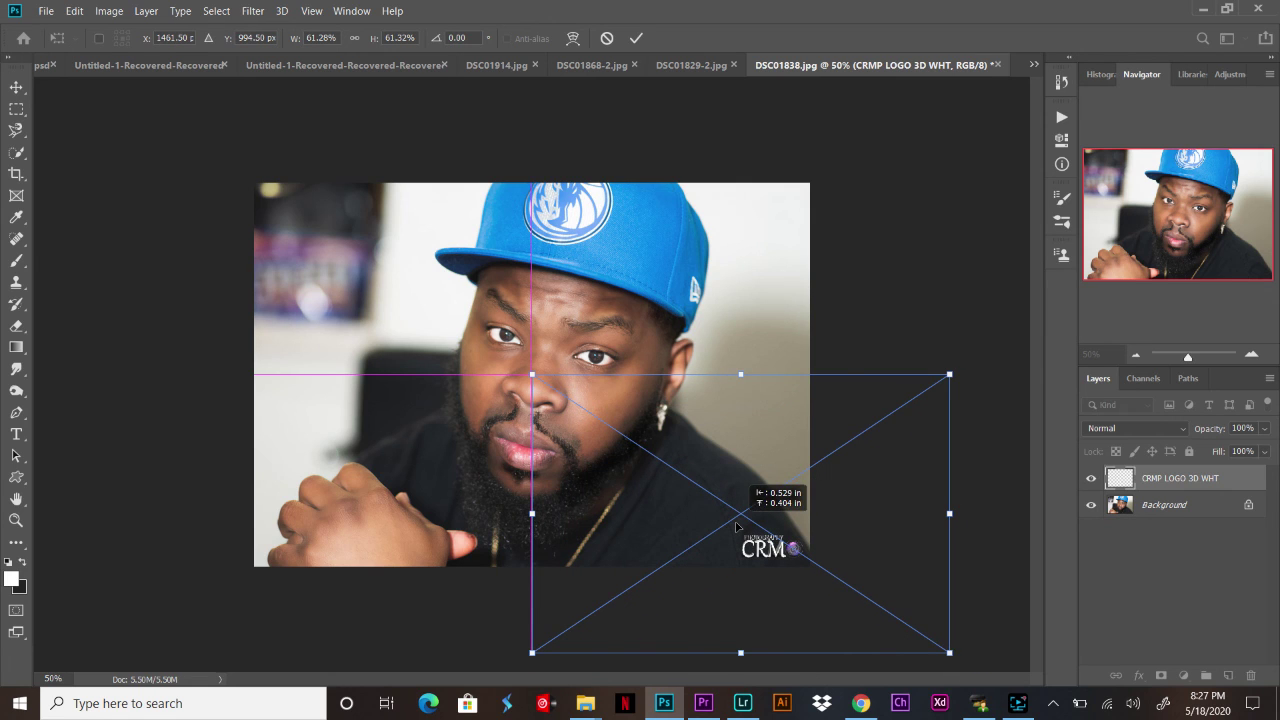
pyautogui.press('c')
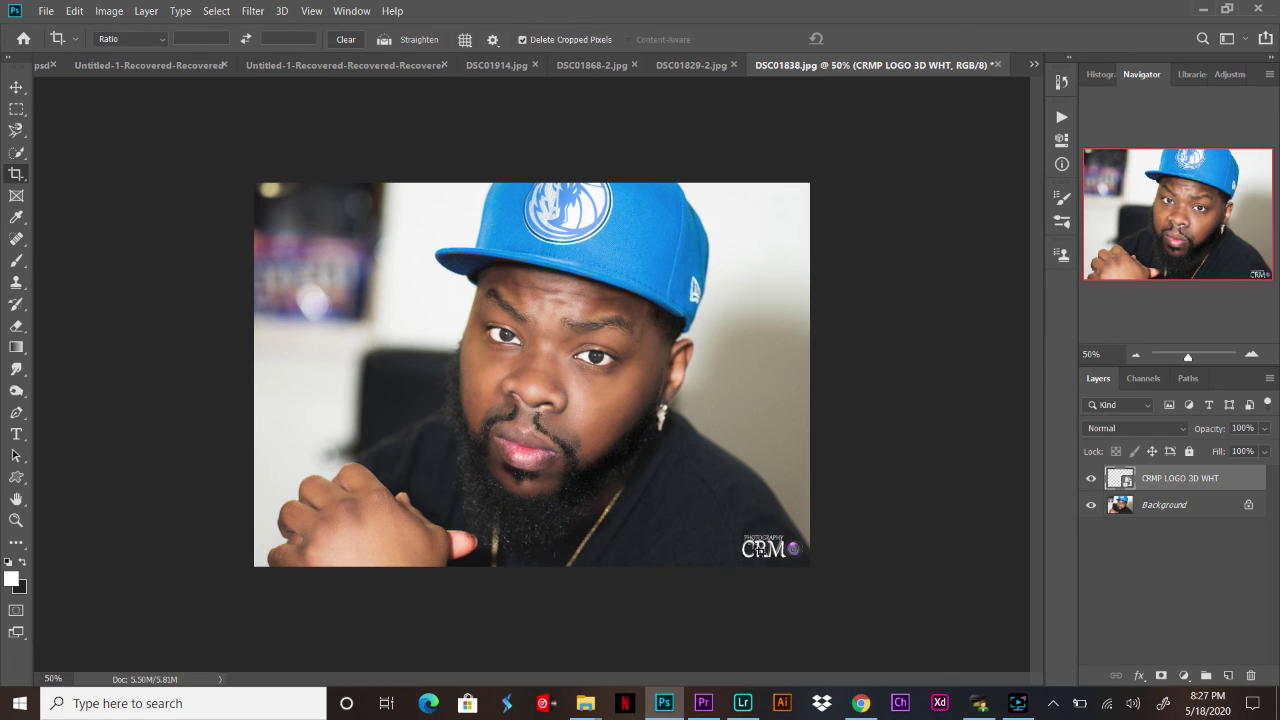
pyautogui.click(16, 87)
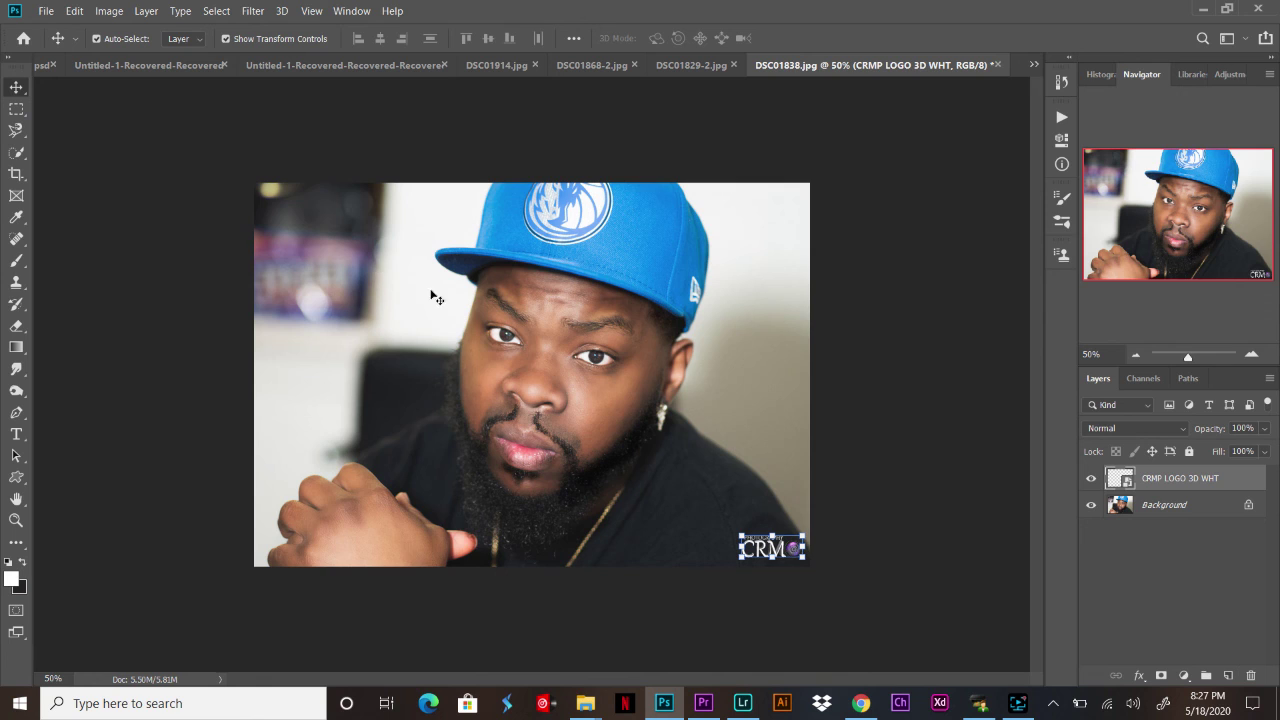
pyautogui.press('Down')
pyautogui.press('Down')
pyautogui.press('Down')
pyautogui.press('Down')
pyautogui.press('Down')
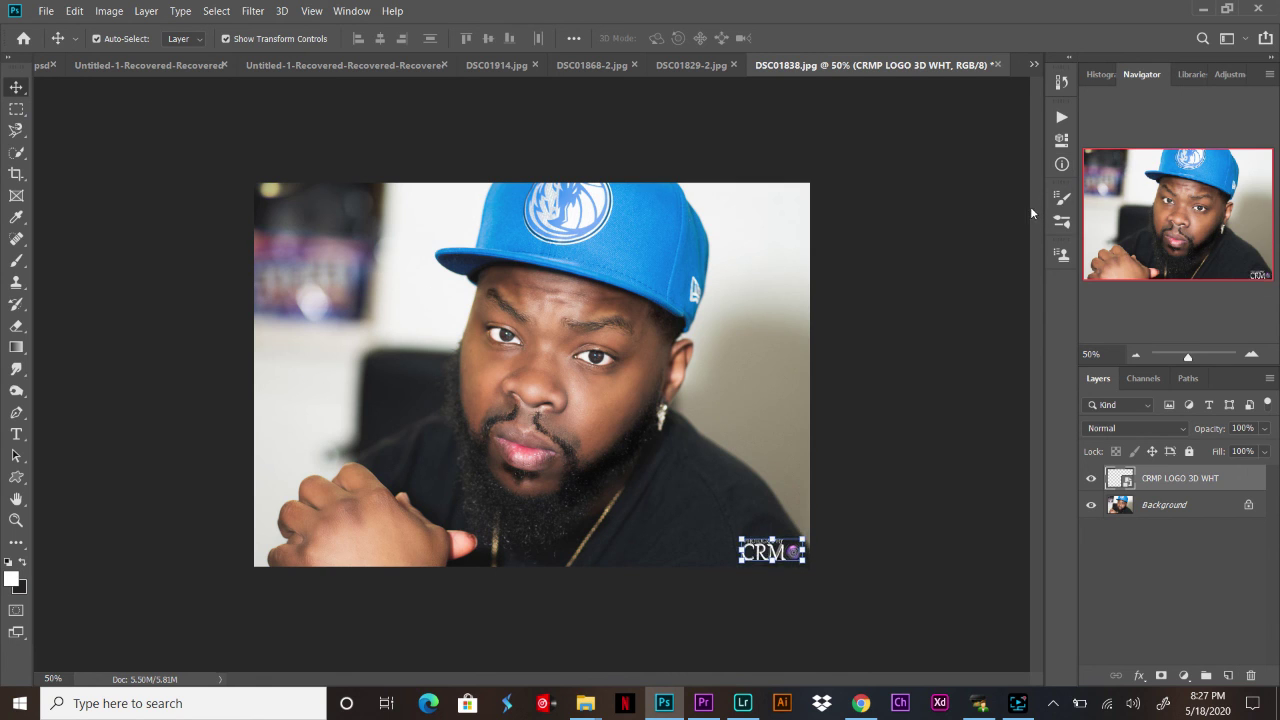
pyautogui.click(95, 368)
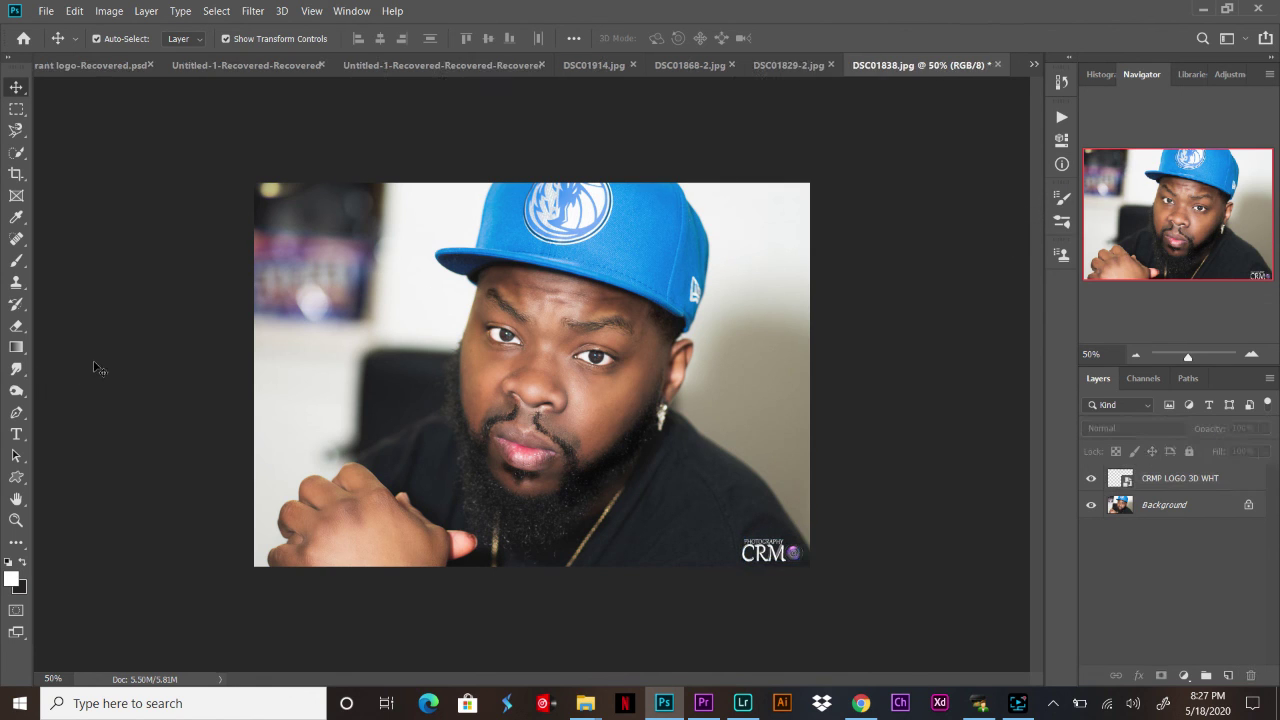